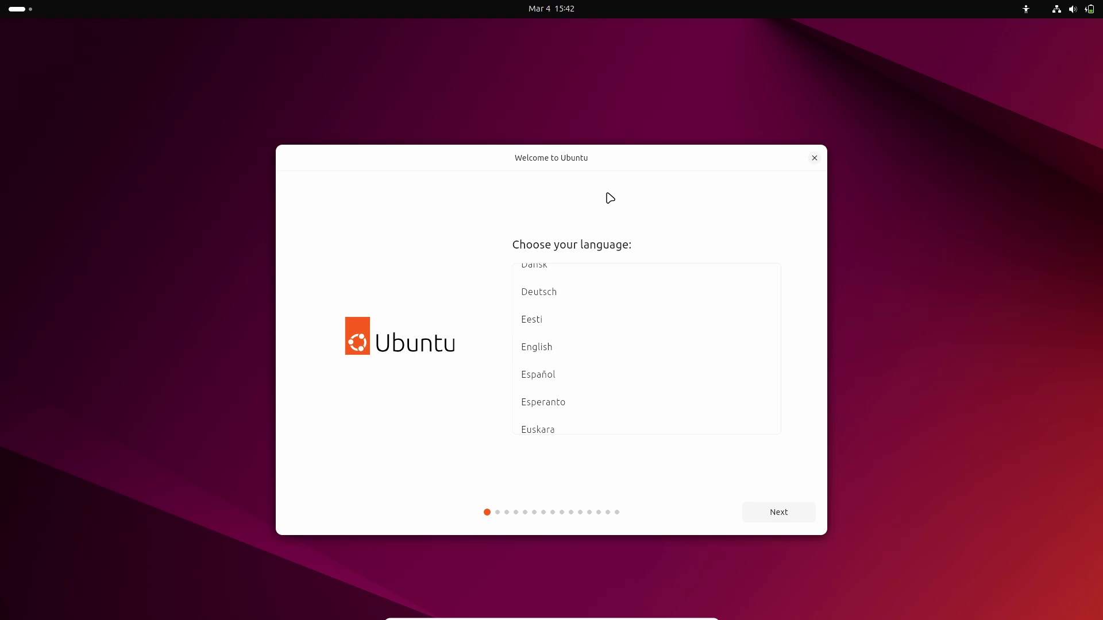
Keep the default language and accessibility settings and advance to the keyboard layout page.
{"action": "mouse_move", "coordinate": [512, 168]}
{"action": "left_mouse_down"}
{"action": "mouse_move", "coordinate": [583, 132]}
{"action": "mouse_move", "coordinate": [526, 136]}
{"action": "mouse_move", "coordinate": [492, 158]}
{"action": "mouse_move", "coordinate": [502, 167]}
{"action": "left_mouse_up"}
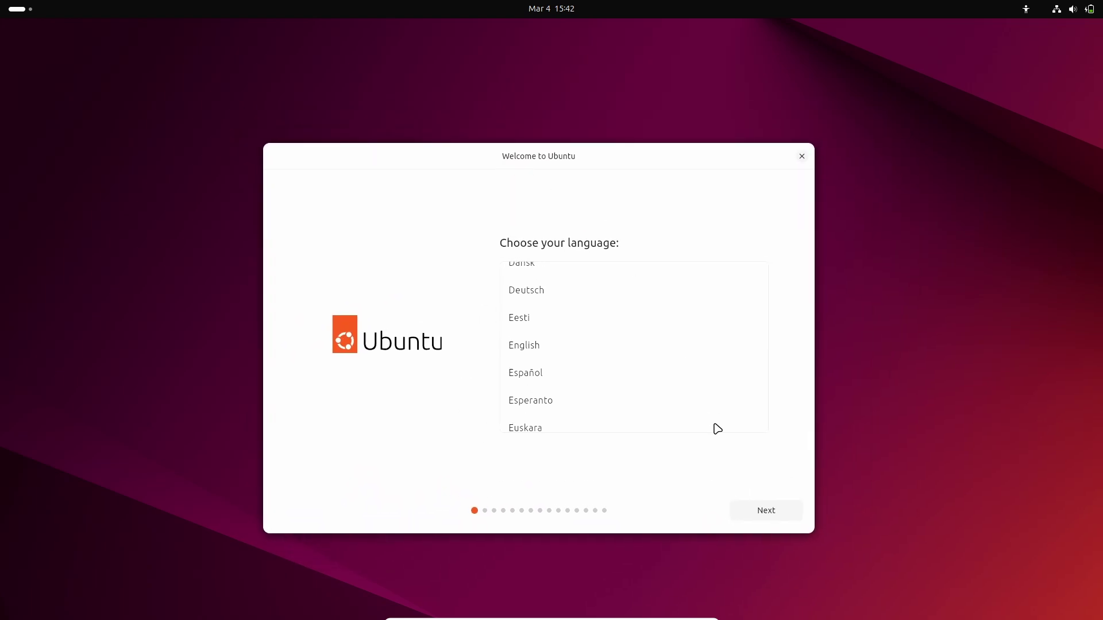
{"action": "left_click", "coordinate": [763, 511]}
{"action": "left_click", "coordinate": [763, 511]}
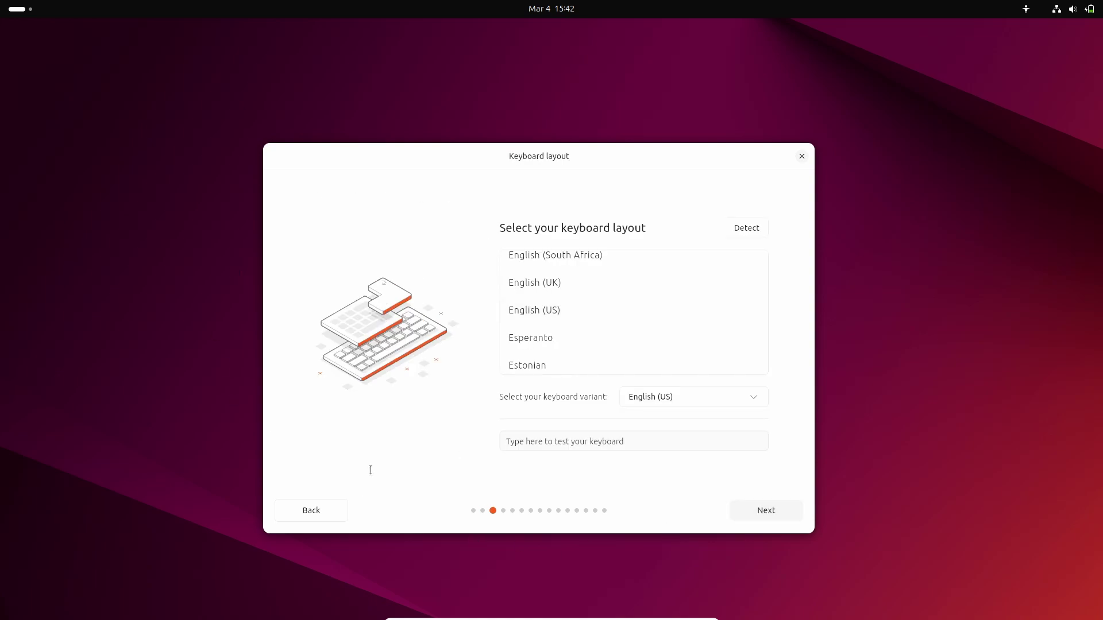
Keep the keyboard layout, choose not to connect to the internet, and select Install Ubuntu.
{"action": "left_click", "coordinate": [776, 508]}
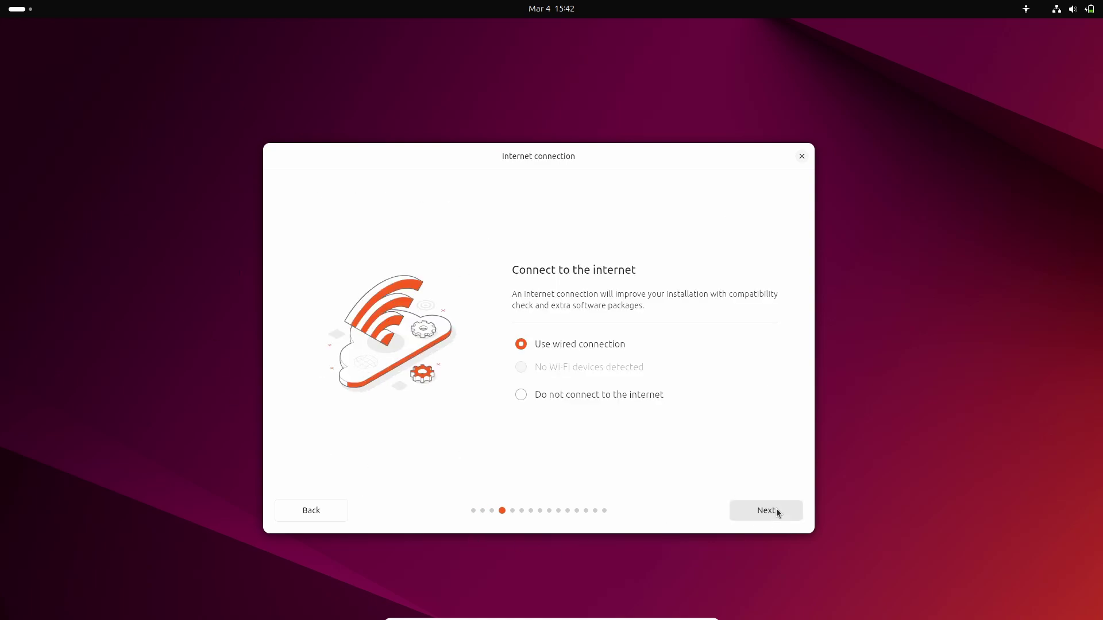
{"action": "left_click", "coordinate": [591, 395]}
{"action": "left_click", "coordinate": [754, 510]}
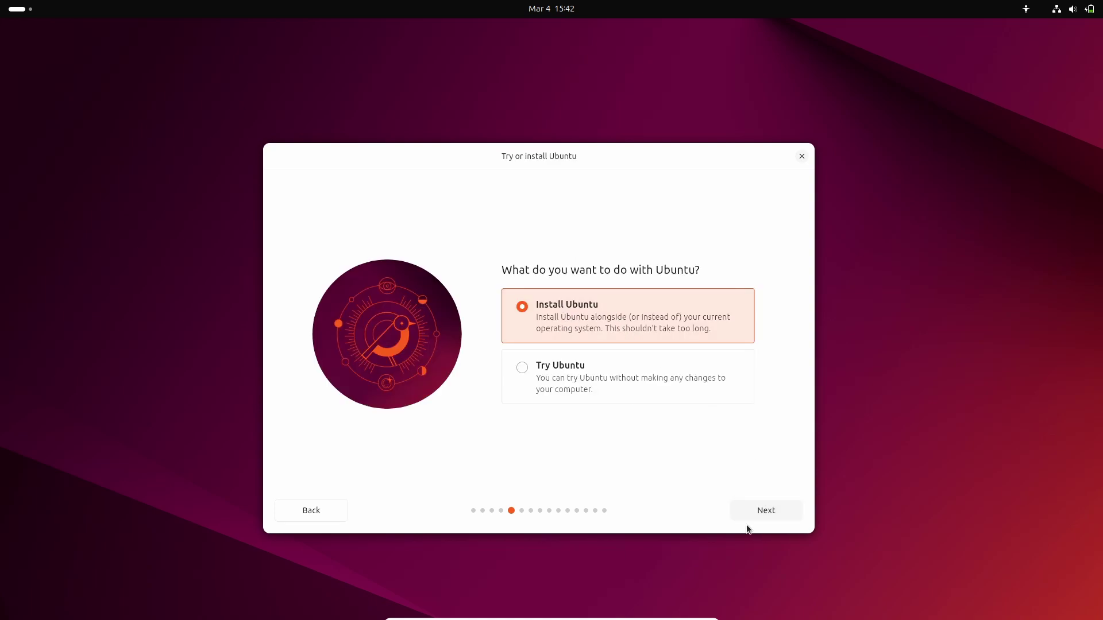
{"action": "left_click", "coordinate": [757, 511]}
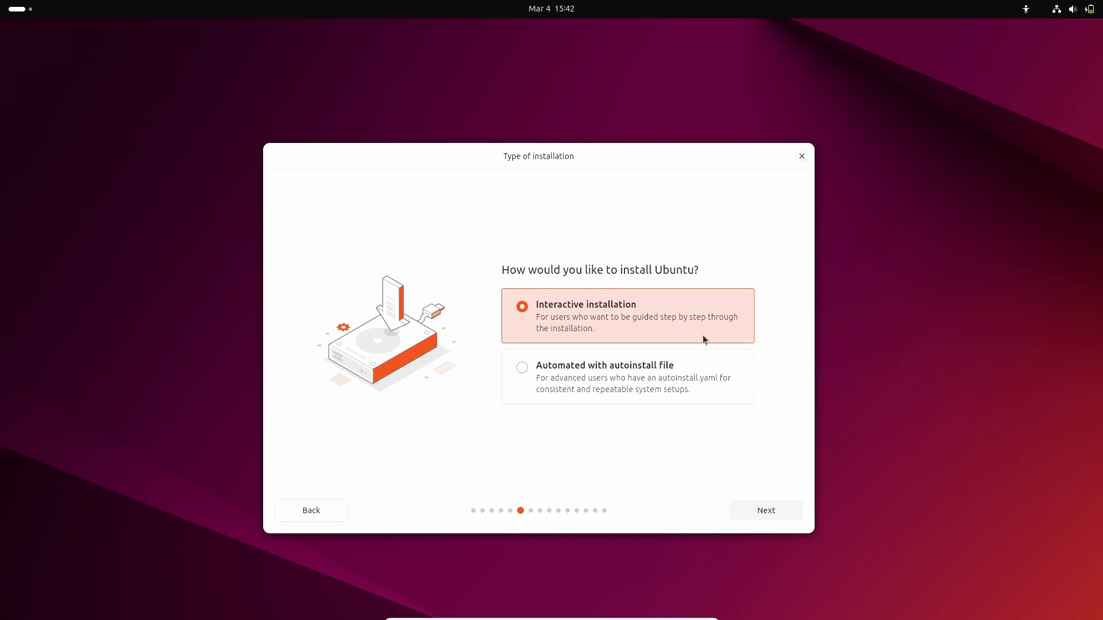
Choose interactive installation with the Extended selection and support for additional media formats.
{"action": "left_click", "coordinate": [758, 512]}
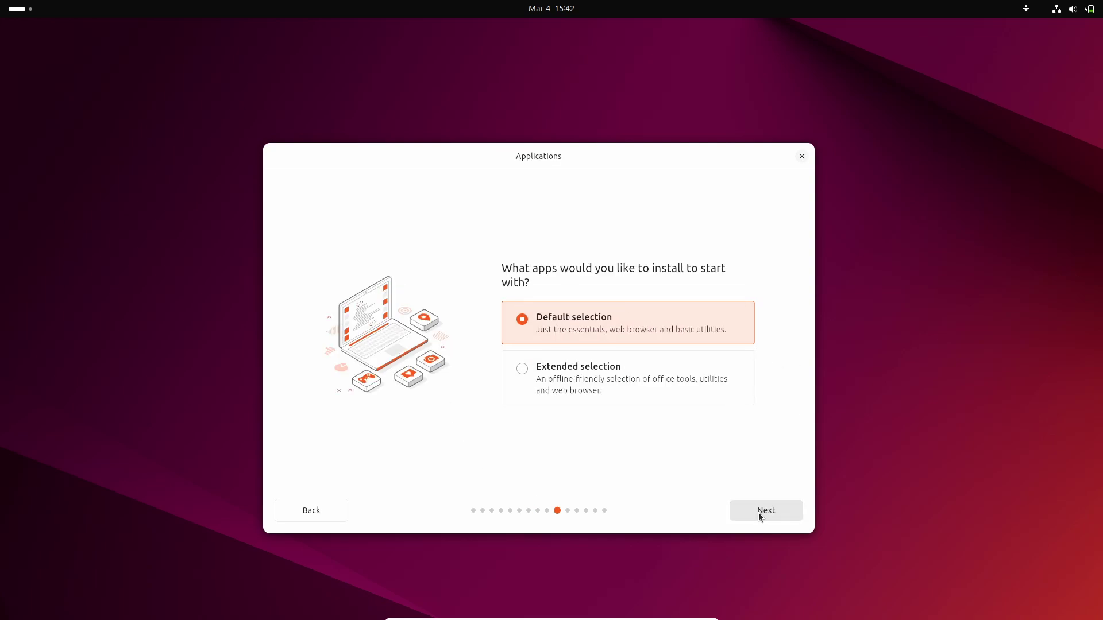
{"action": "left_click", "coordinate": [520, 370]}
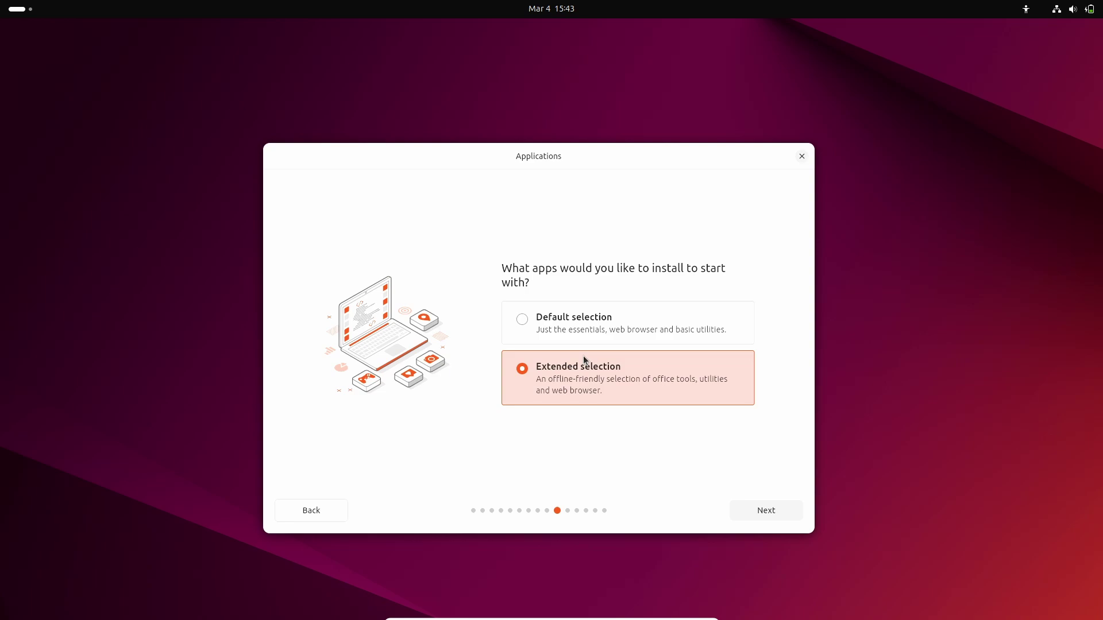
{"action": "left_click", "coordinate": [764, 507]}
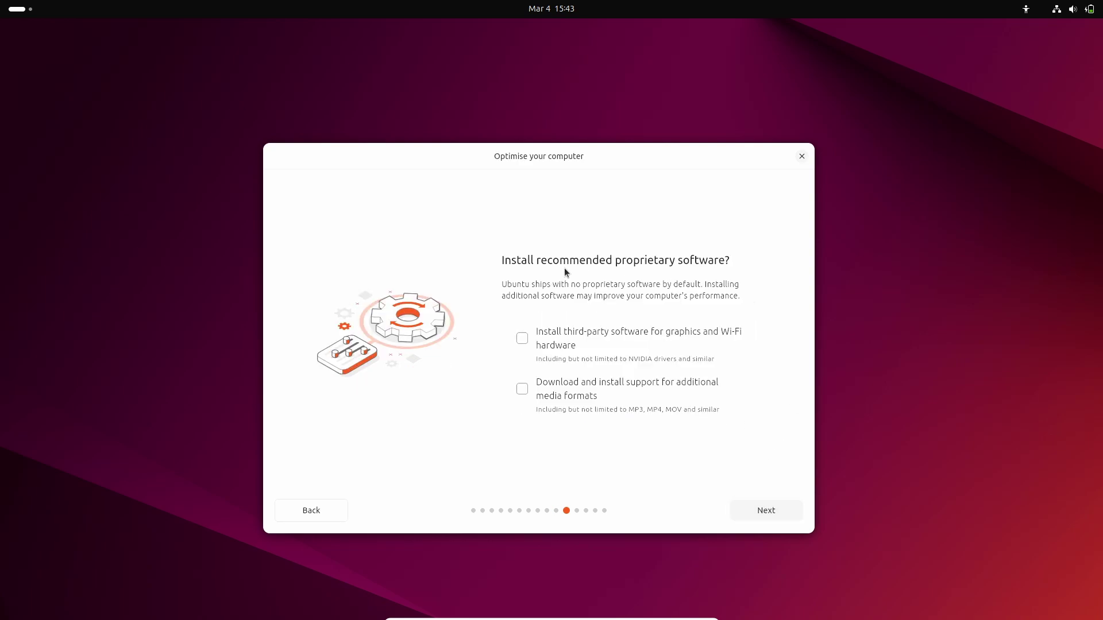
{"action": "left_click", "coordinate": [522, 390]}
{"action": "left_click", "coordinate": [750, 506]}
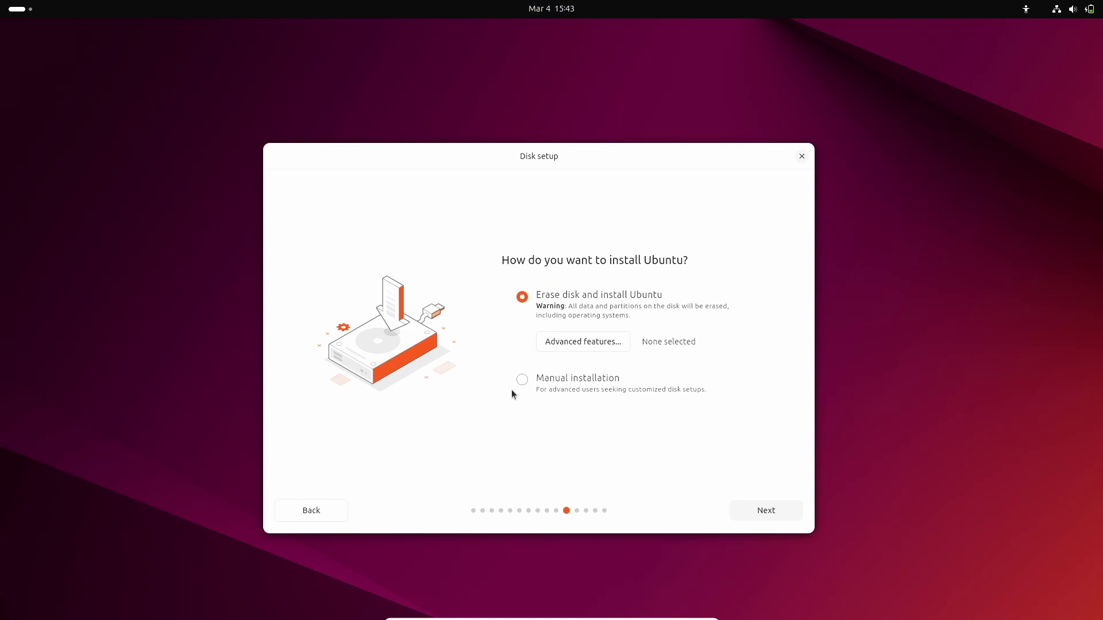
Leave advanced disk features at None and accept the erase-disk installation.
{"action": "left_click", "coordinate": [591, 341]}
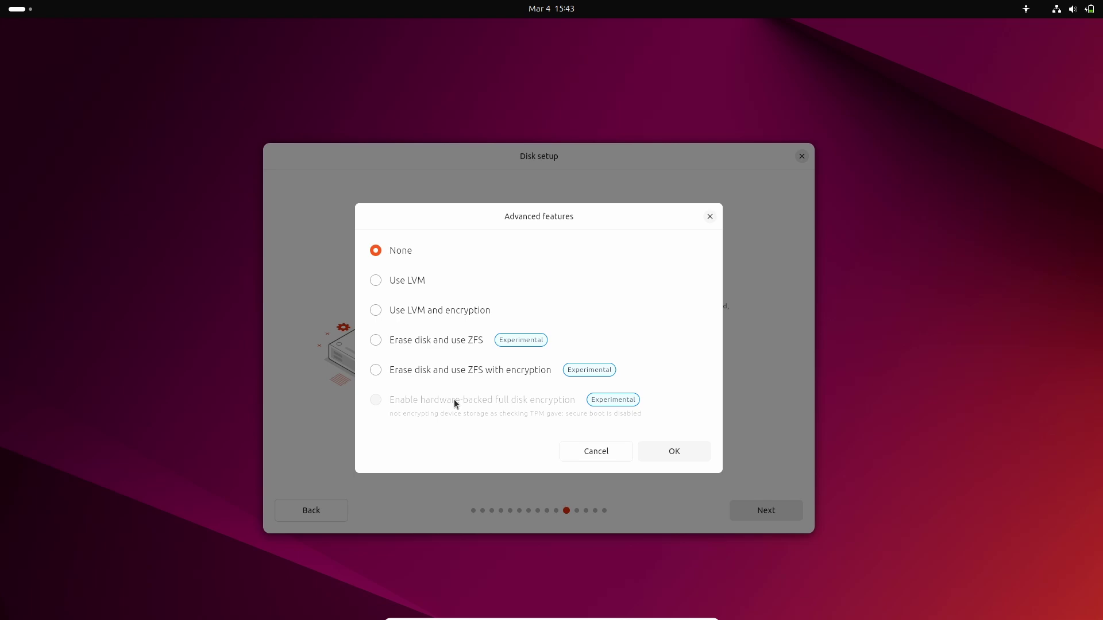
{"action": "left_click_drag", "start_coordinate": [483, 213], "coordinate": [481, 178]}
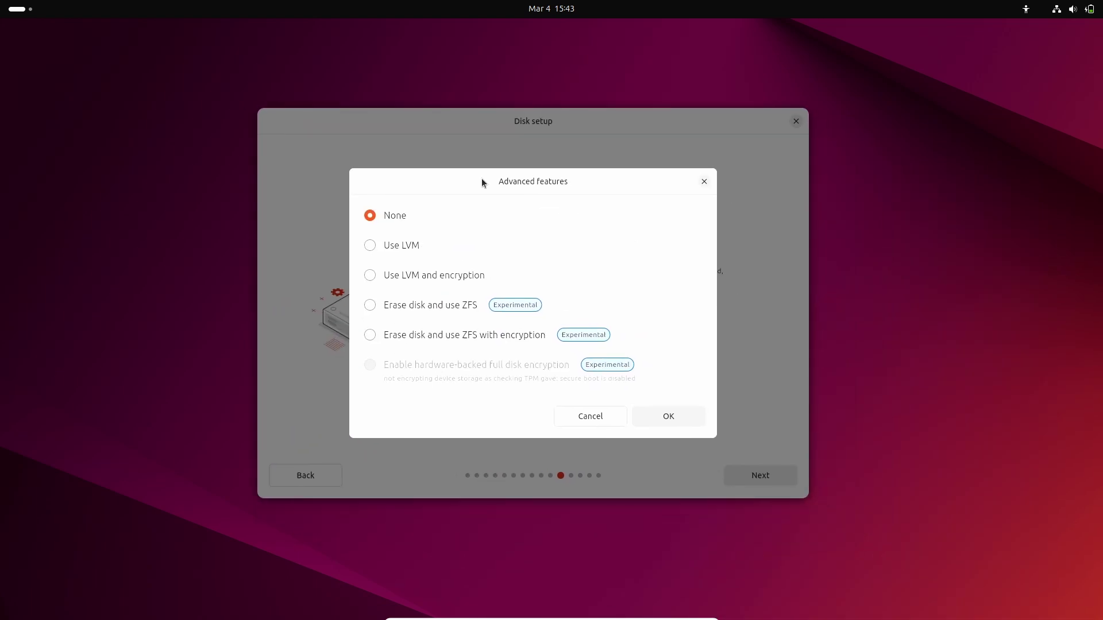
{"action": "left_click", "coordinate": [592, 415]}
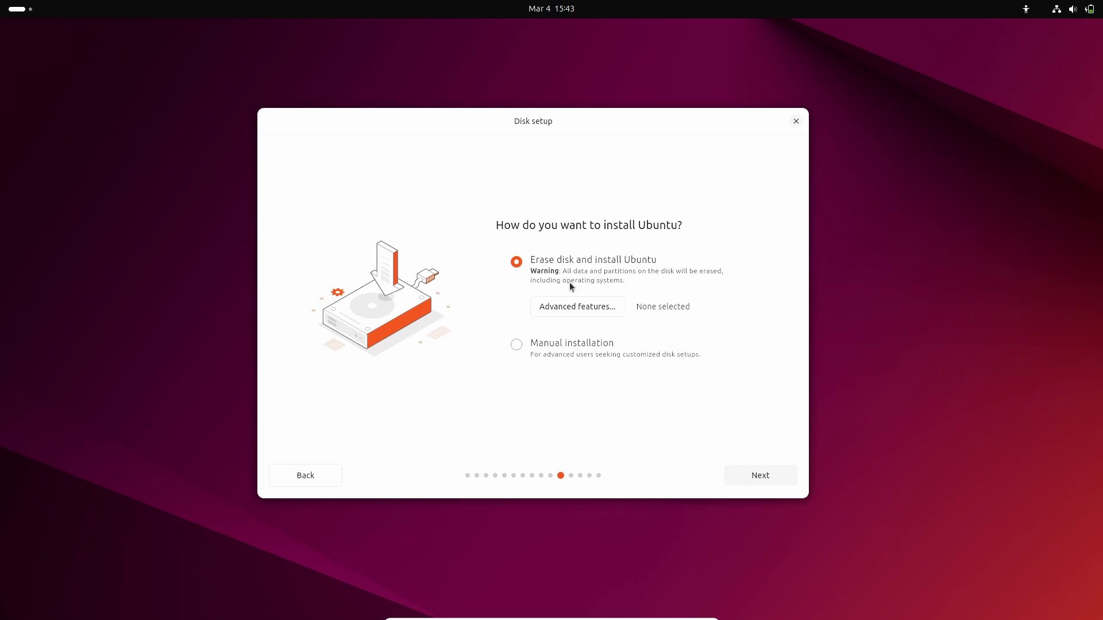
{"action": "left_click", "coordinate": [570, 304]}
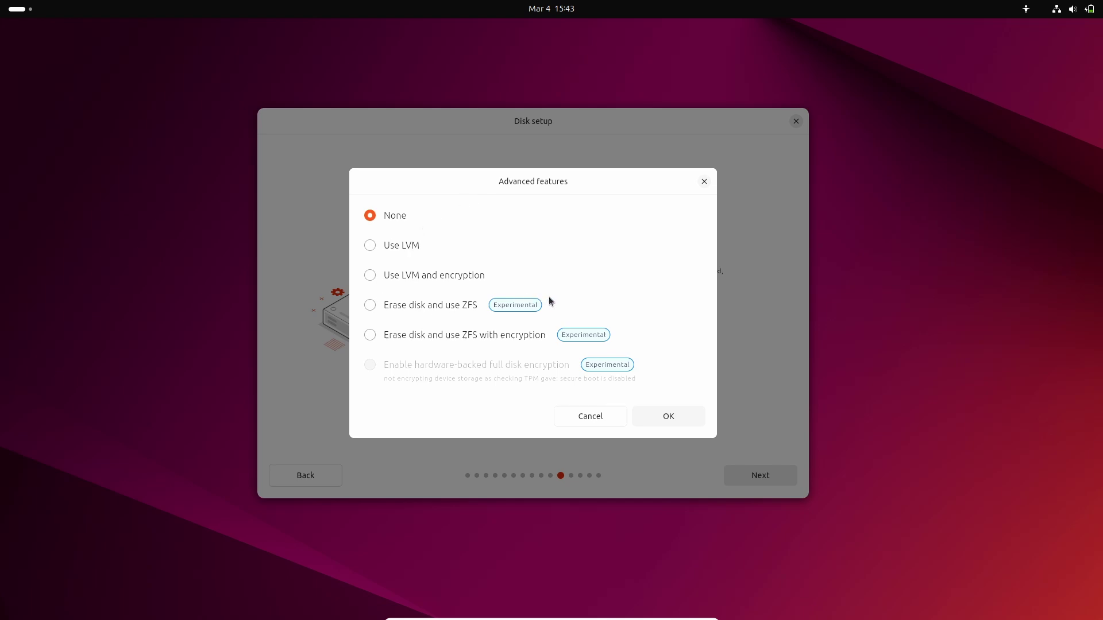
{"action": "left_click", "coordinate": [581, 418]}
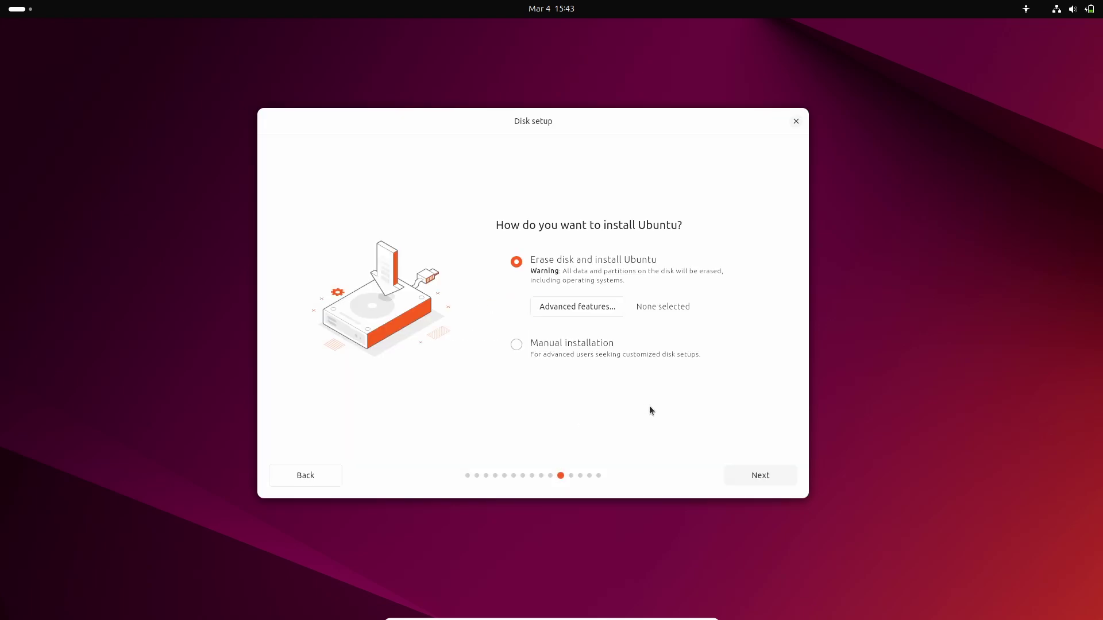
{"action": "left_click", "coordinate": [752, 477]}
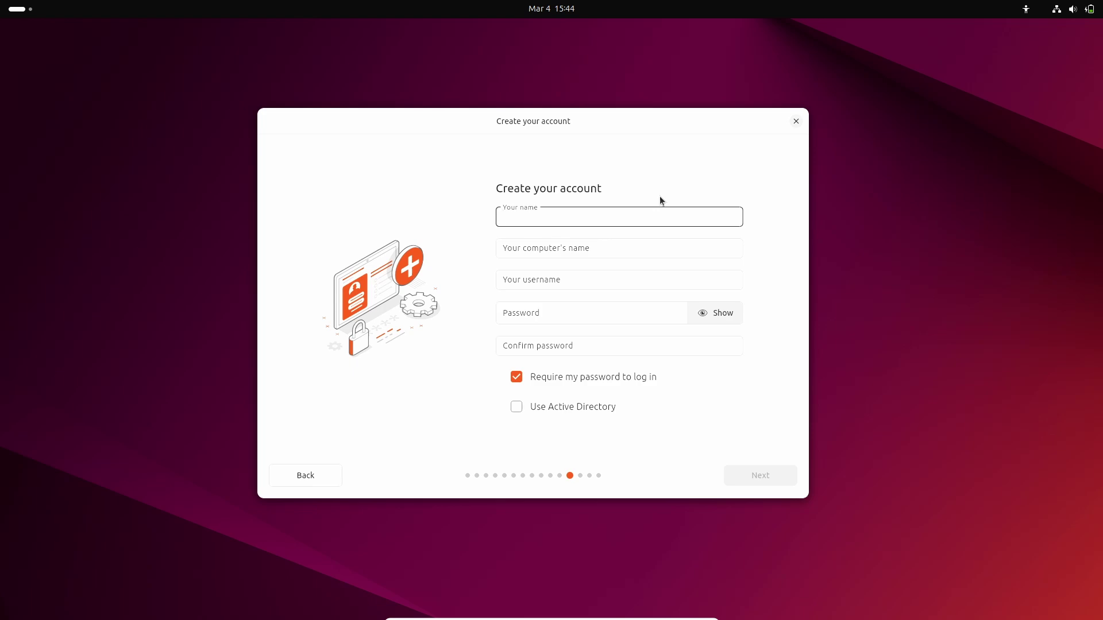
Enter your name and a confirmed password, then accept the Asia/Kolkata timezone.
{"action": "type", "text": "SinghNarayanOm"}
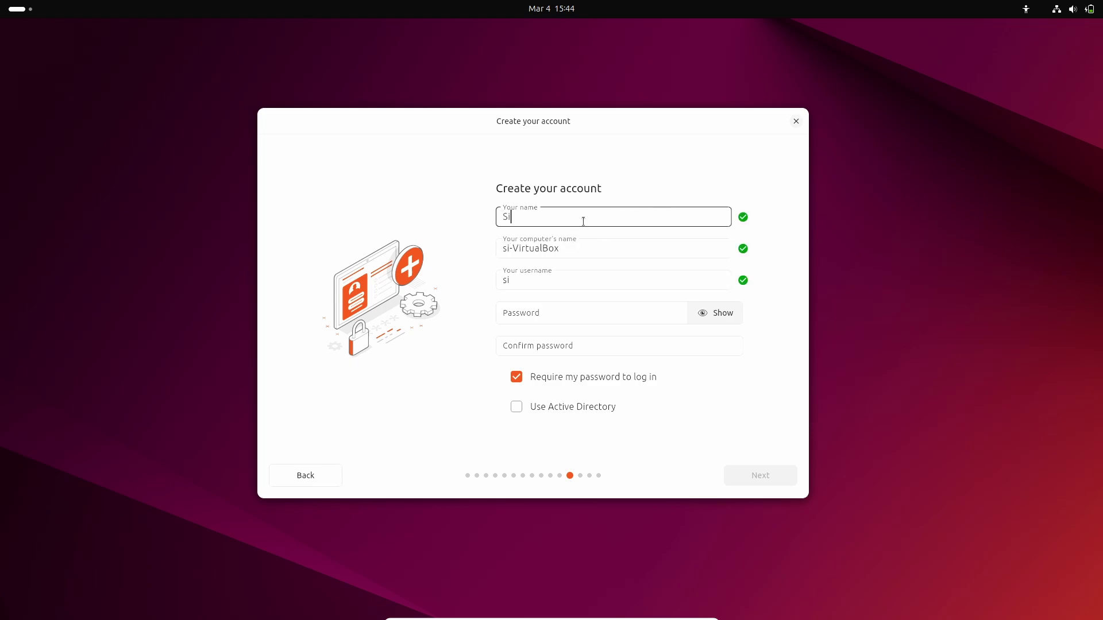
{"action": "left_click", "coordinate": [517, 307]}
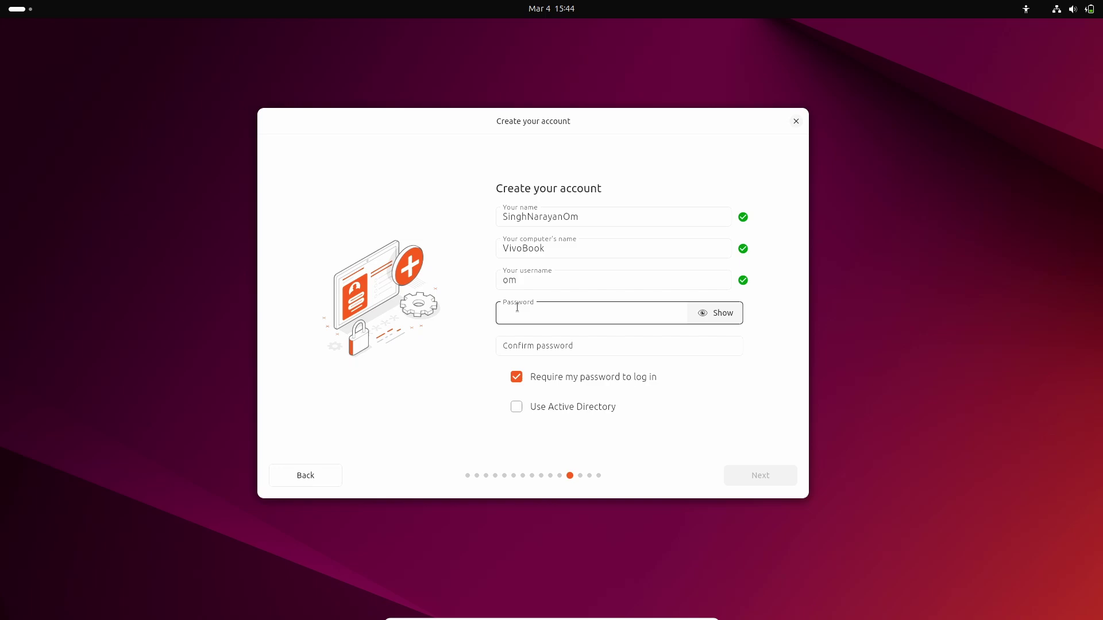
{"action": "type", "text": "••••••"}
{"action": "left_click", "coordinate": [525, 336]}
{"action": "type", "text": "••••••"}
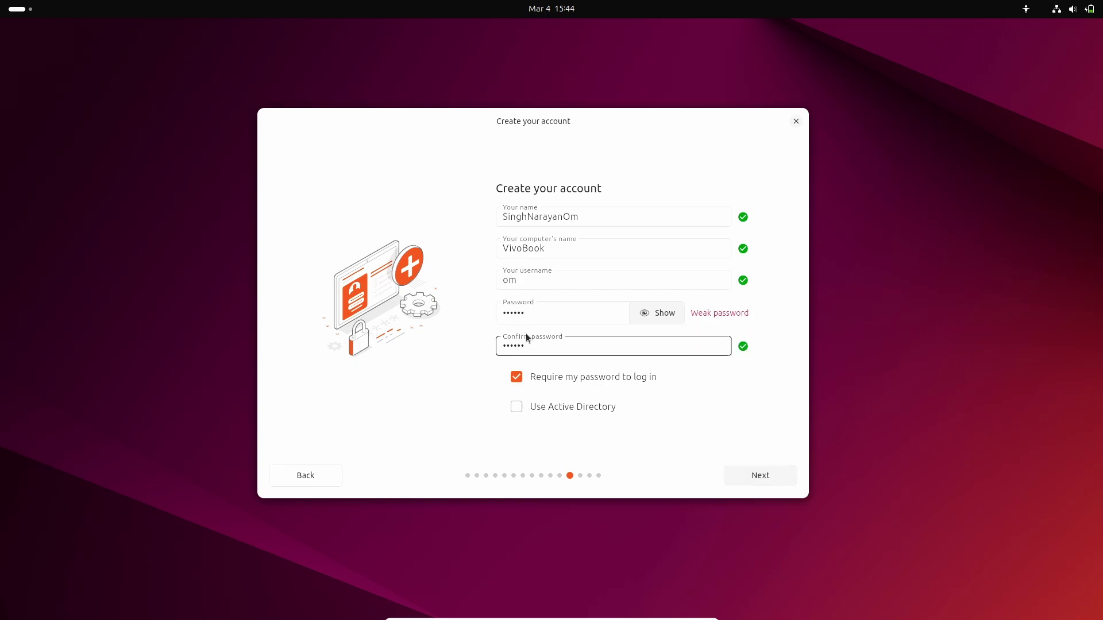
{"action": "left_click", "coordinate": [736, 475]}
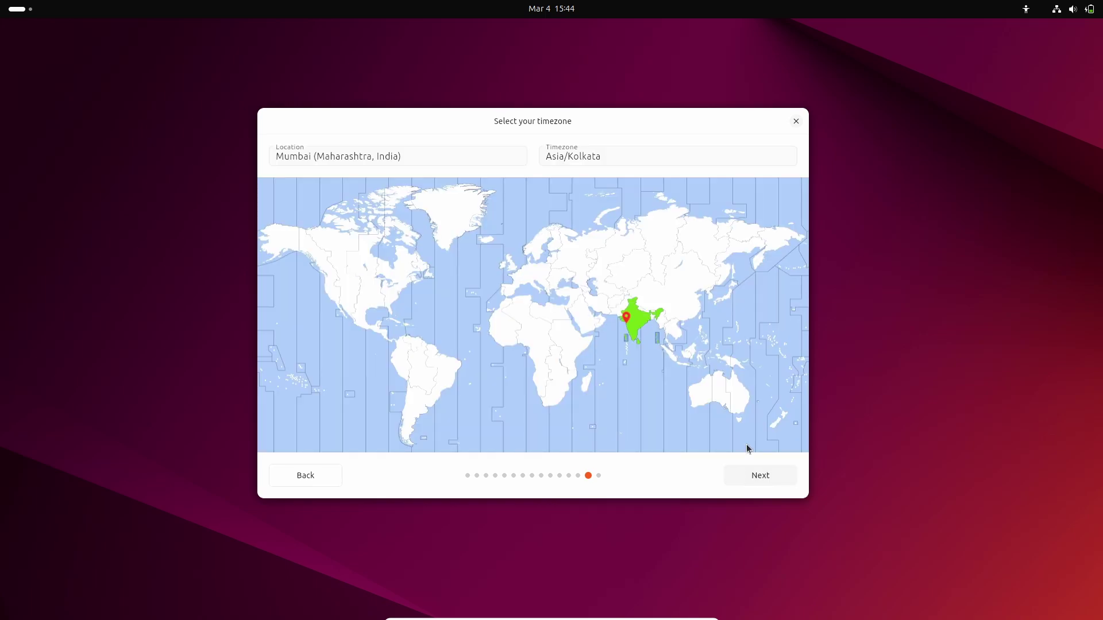
{"action": "left_click", "coordinate": [779, 479]}
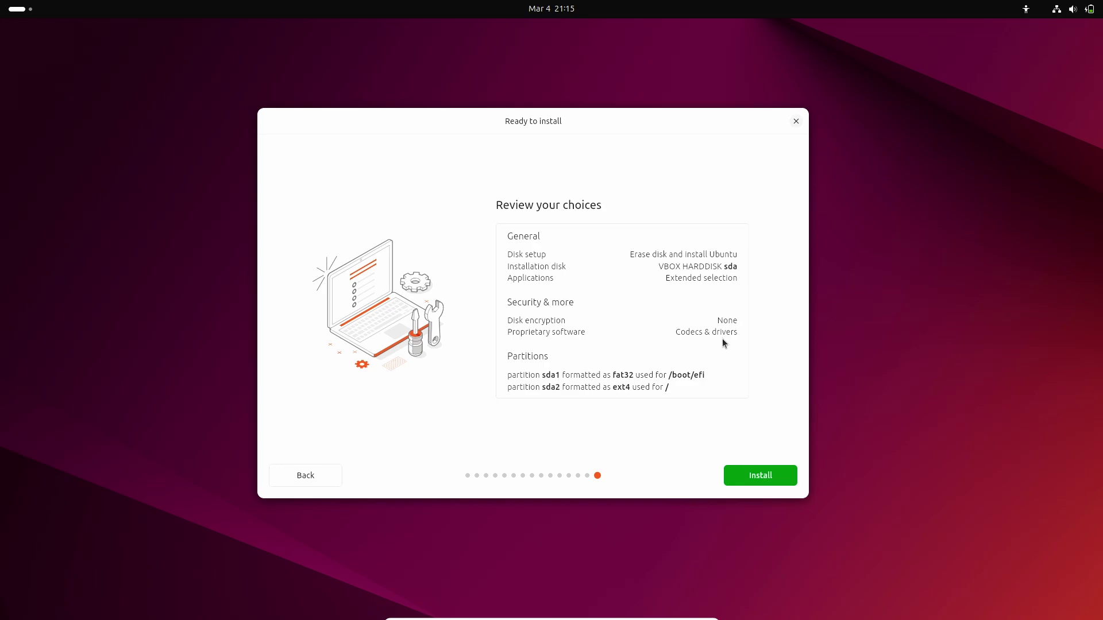
Start the installation and flip forward through the slideshow to the Help and support slide.
{"action": "left_click", "coordinate": [744, 480]}
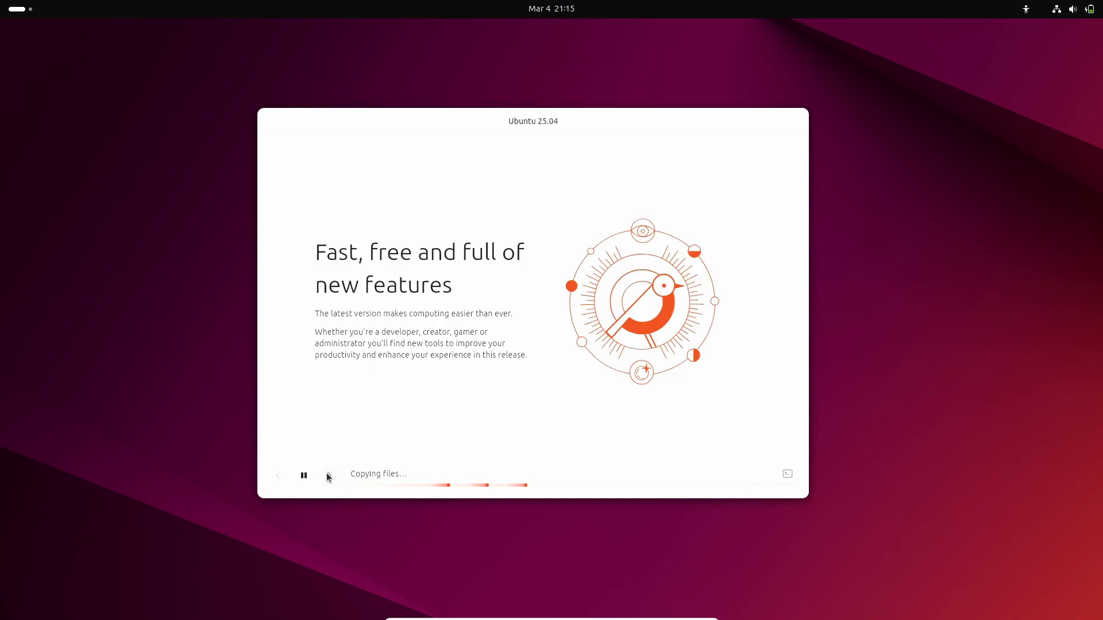
{"action": "left_click", "coordinate": [329, 476]}
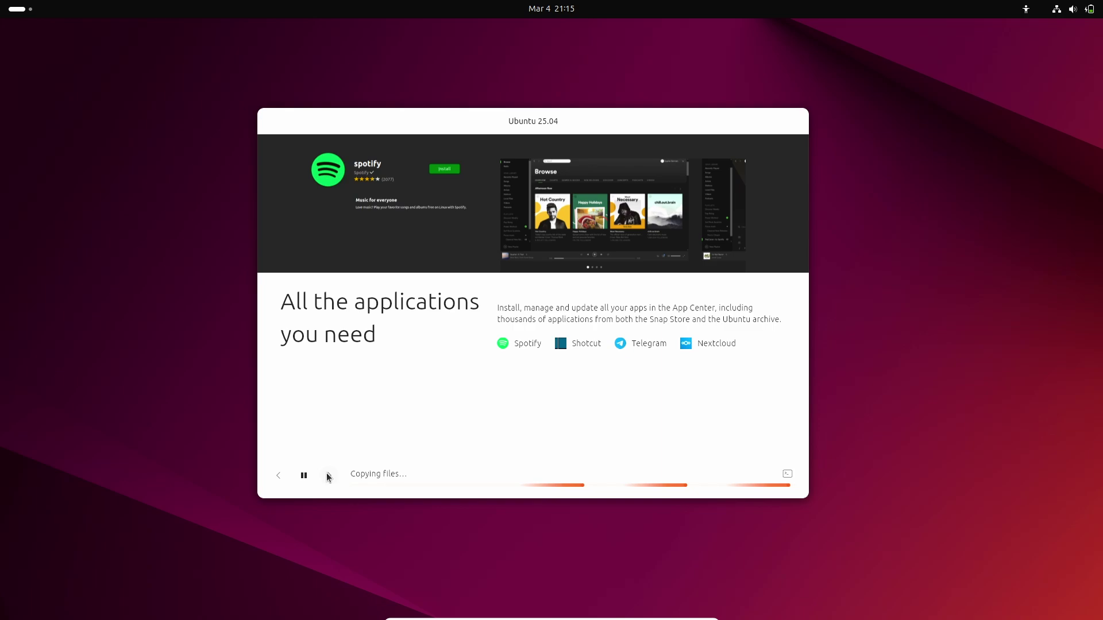
{"action": "left_click", "coordinate": [329, 476]}
{"action": "left_click", "coordinate": [329, 476]}
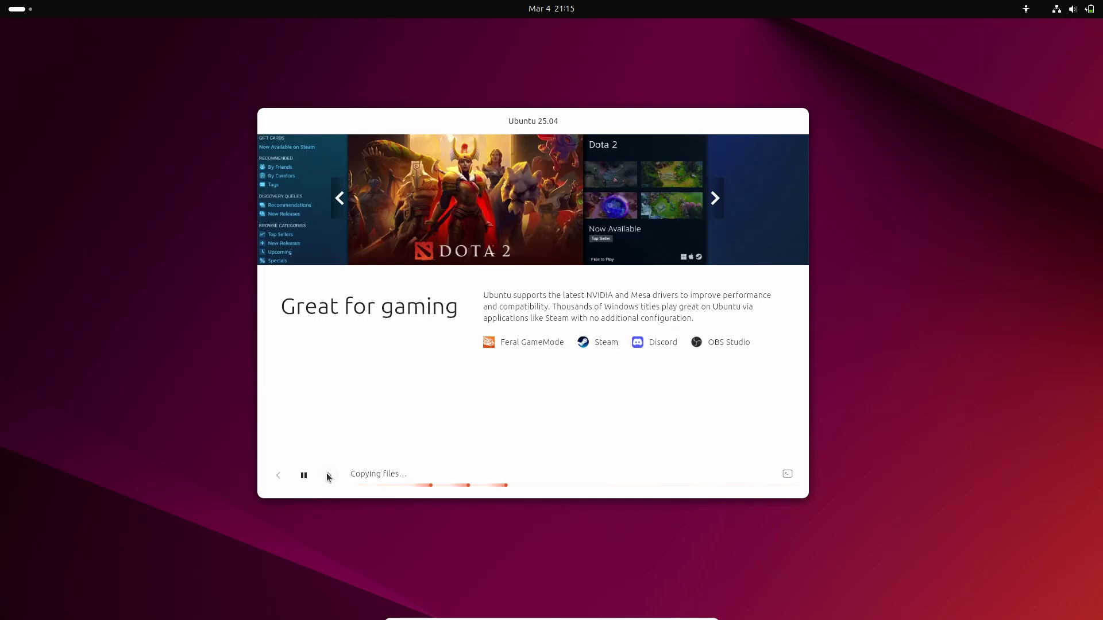
{"action": "left_click", "coordinate": [328, 476]}
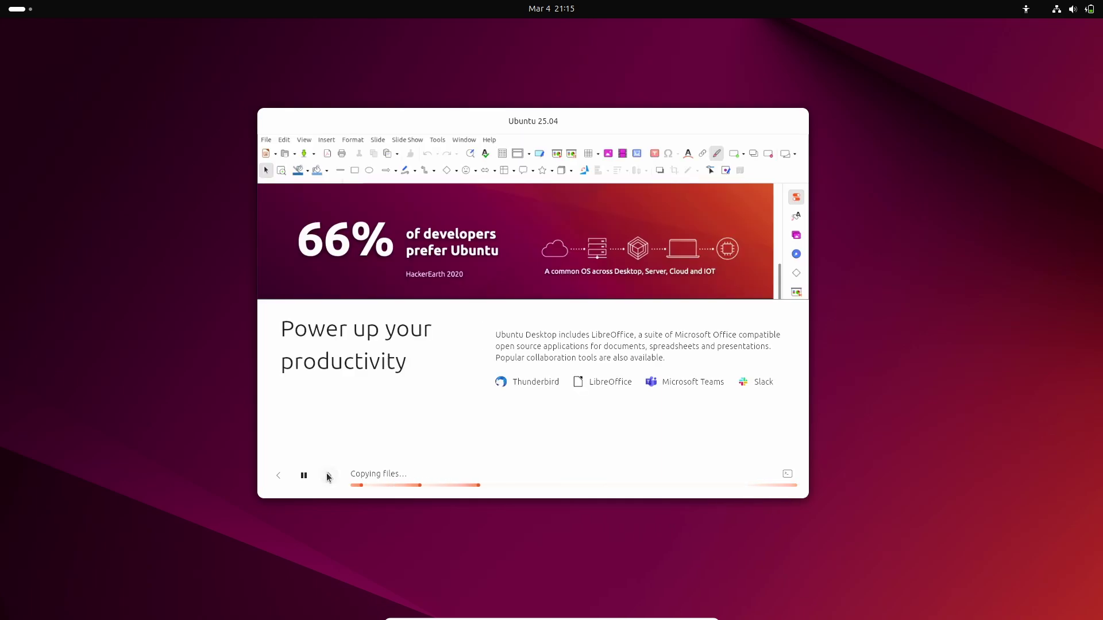
{"action": "left_click", "coordinate": [328, 475]}
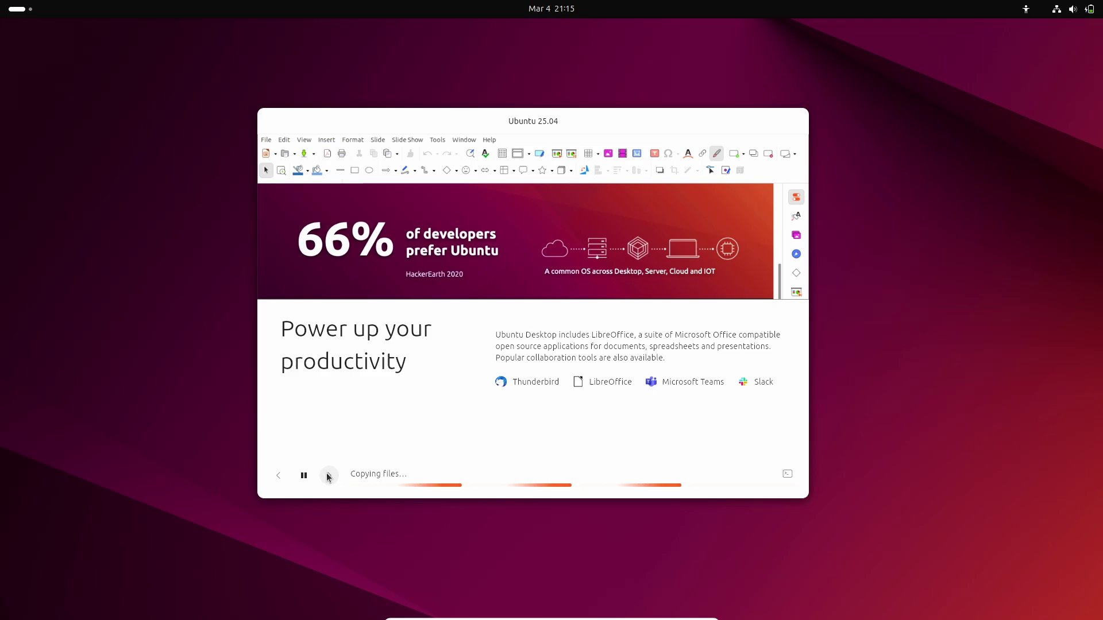
{"action": "left_click", "coordinate": [329, 476]}
{"action": "left_click", "coordinate": [328, 476]}
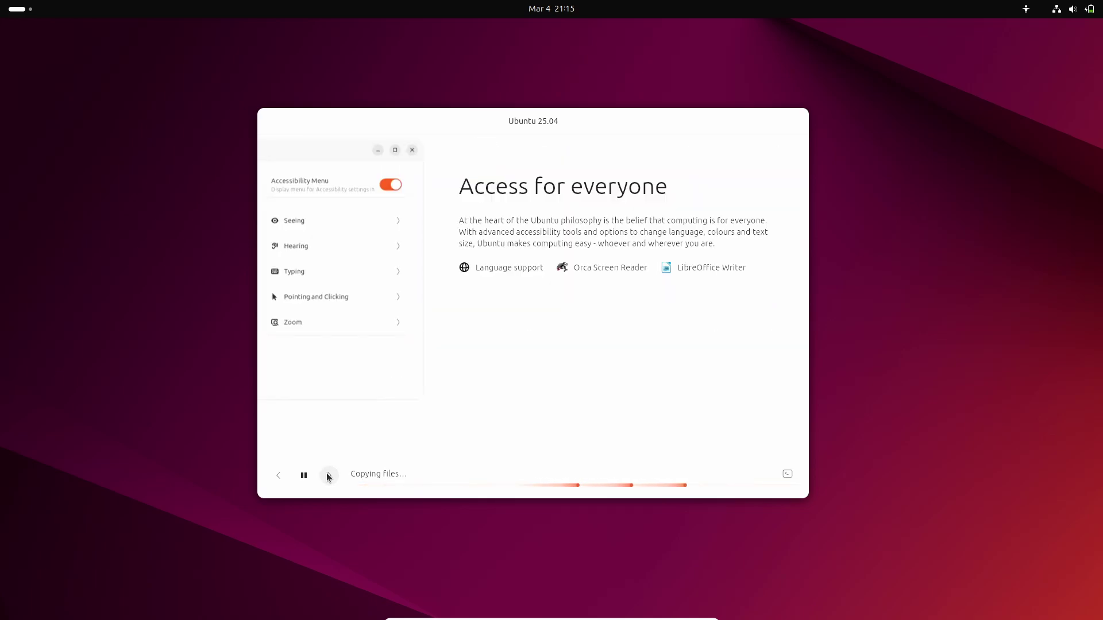
Step back through the slides to Enhance your creativity, then show the detailed installation log.
{"action": "left_click", "coordinate": [272, 475]}
{"action": "left_click", "coordinate": [271, 476]}
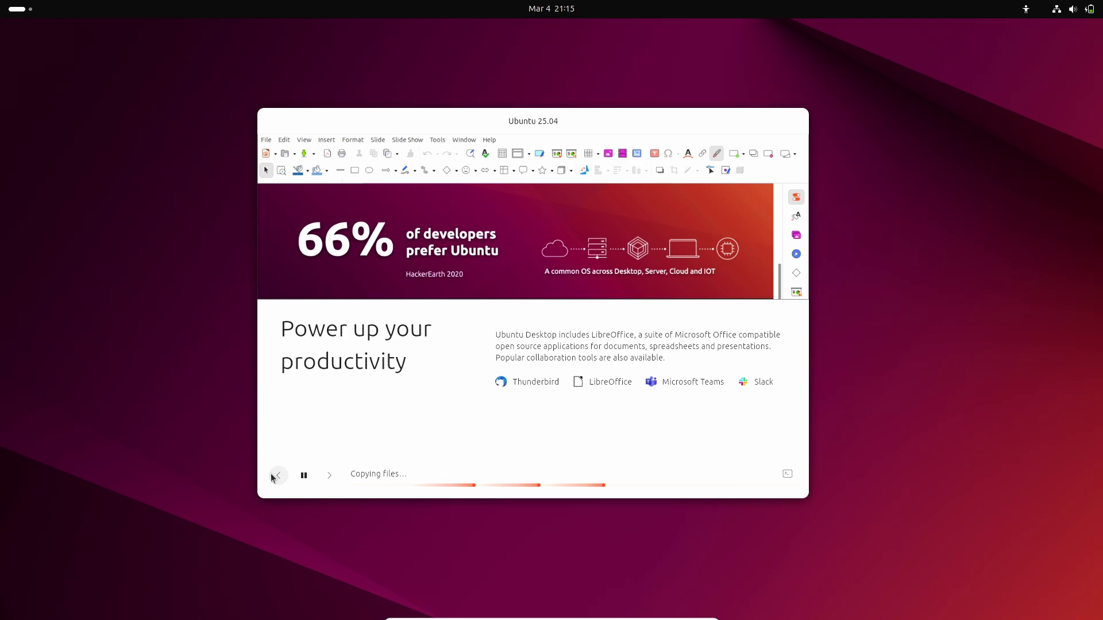
{"action": "left_click", "coordinate": [272, 476]}
{"action": "left_click", "coordinate": [272, 475]}
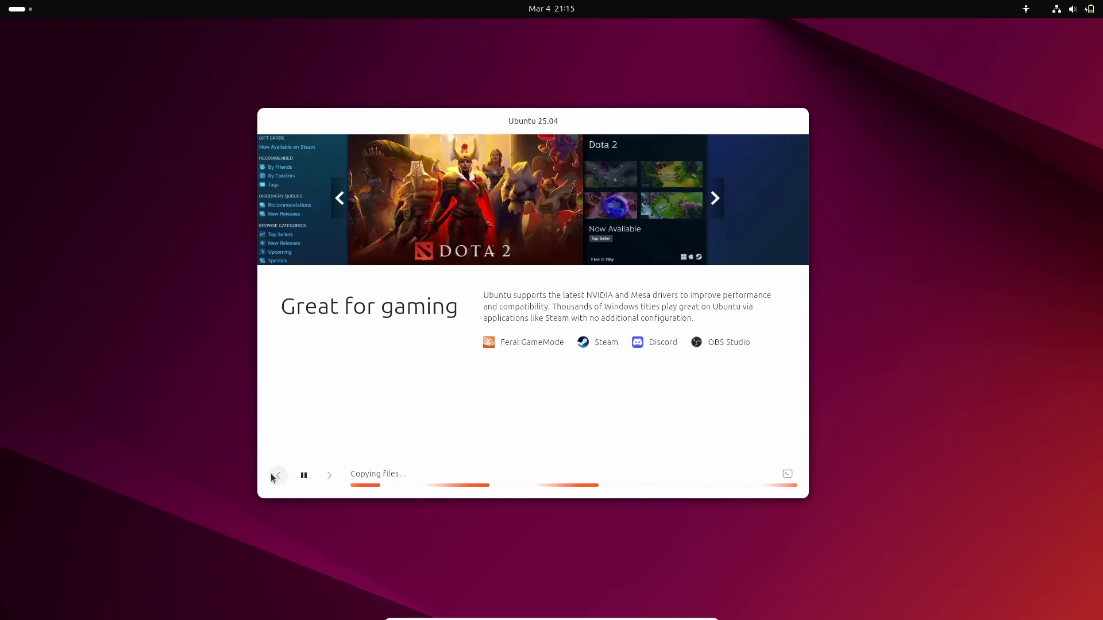
{"action": "left_click", "coordinate": [277, 475]}
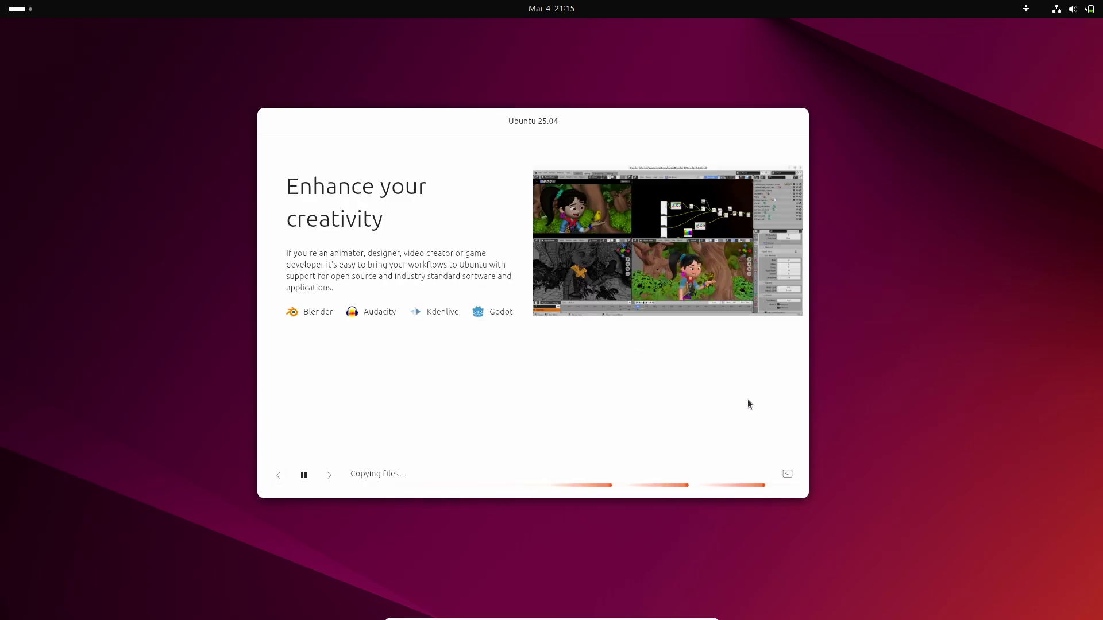
{"action": "left_click", "coordinate": [786, 475]}
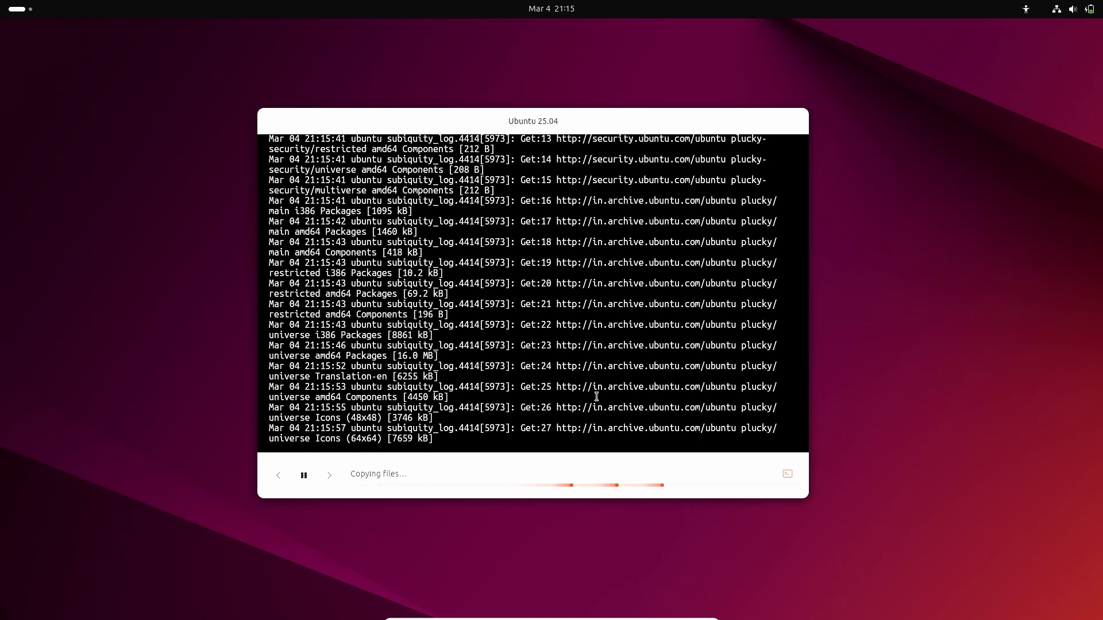
Disconnect the wired network from quick settings while the installer keeps copying files.
{"action": "left_click", "coordinate": [1071, 8]}
{"action": "left_click", "coordinate": [947, 100]}
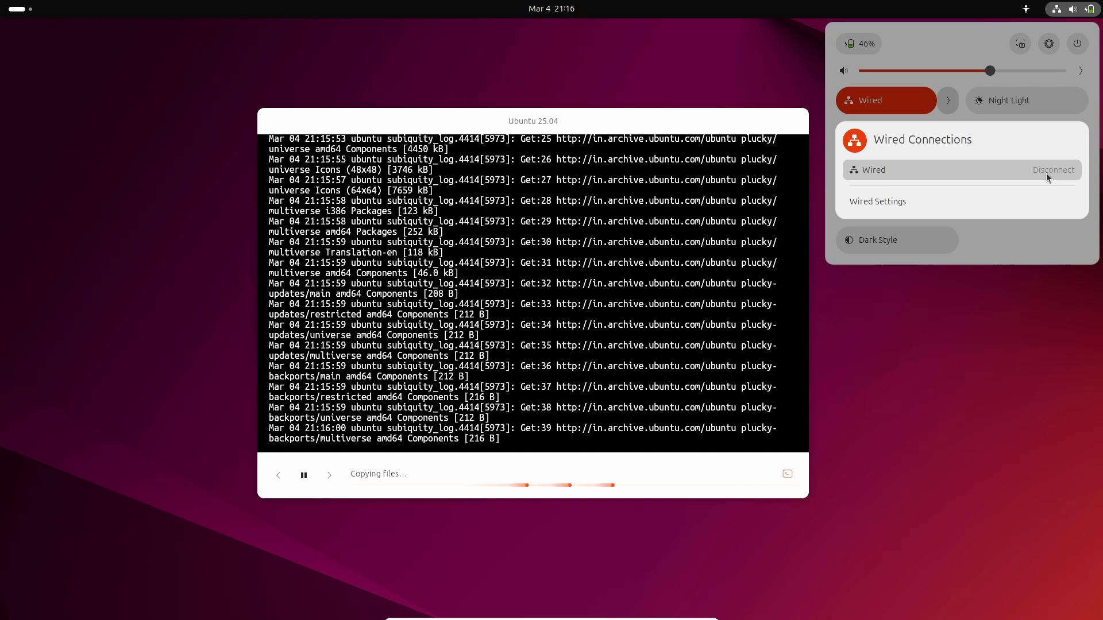
{"action": "left_click", "coordinate": [1036, 170]}
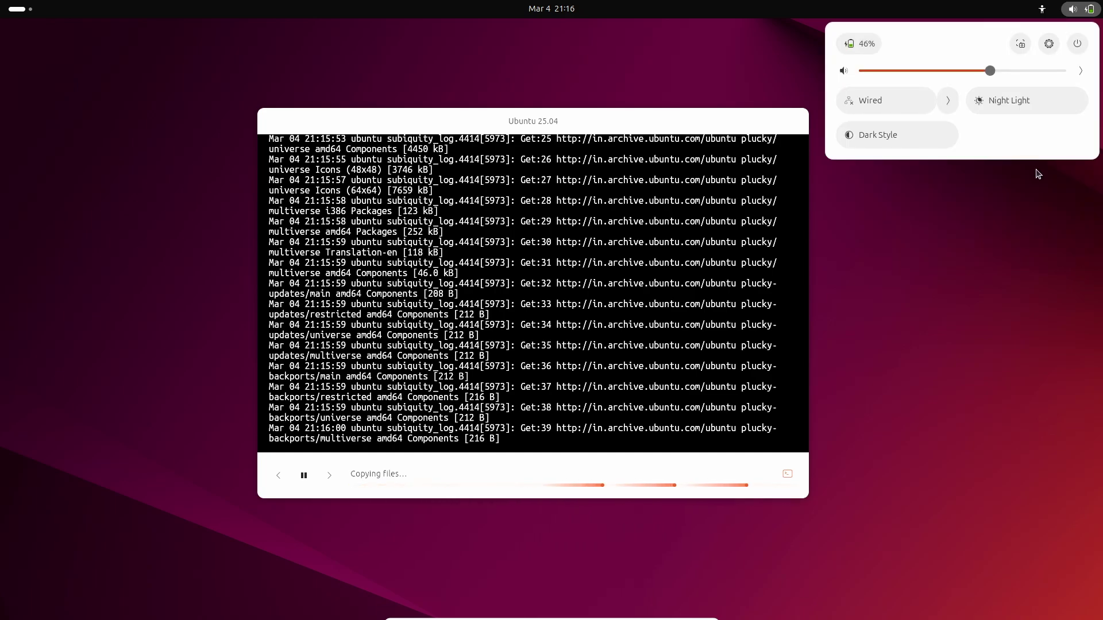
{"action": "left_click", "coordinate": [300, 420]}
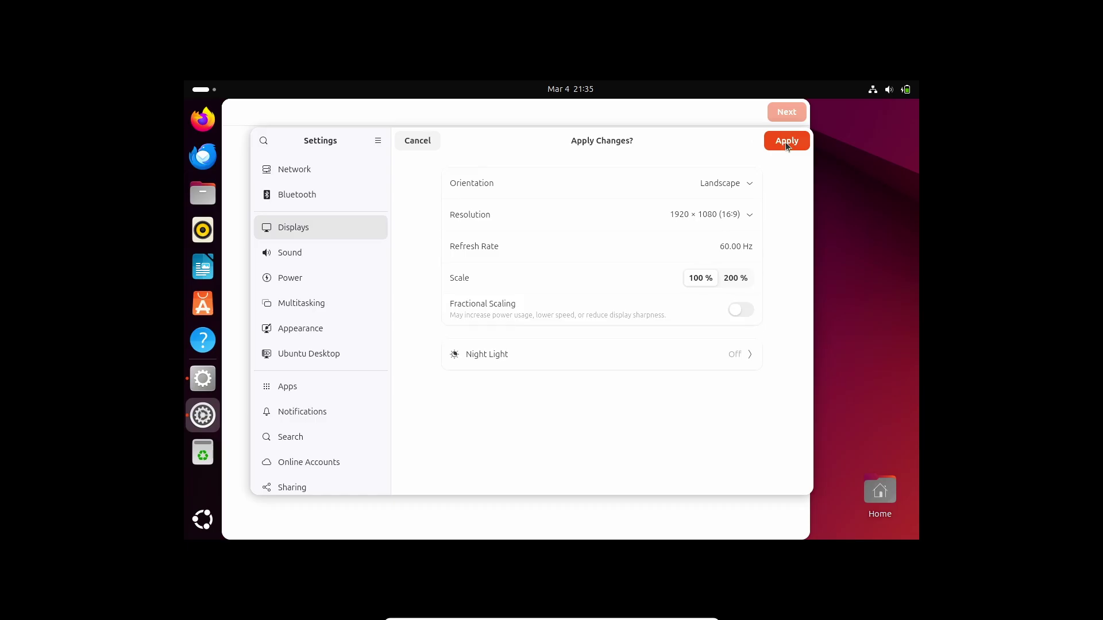
Apply and keep the 1920 × 1080 display settings, then close Settings.
{"action": "left_click", "coordinate": [786, 140]}
{"action": "left_click", "coordinate": [571, 335]}
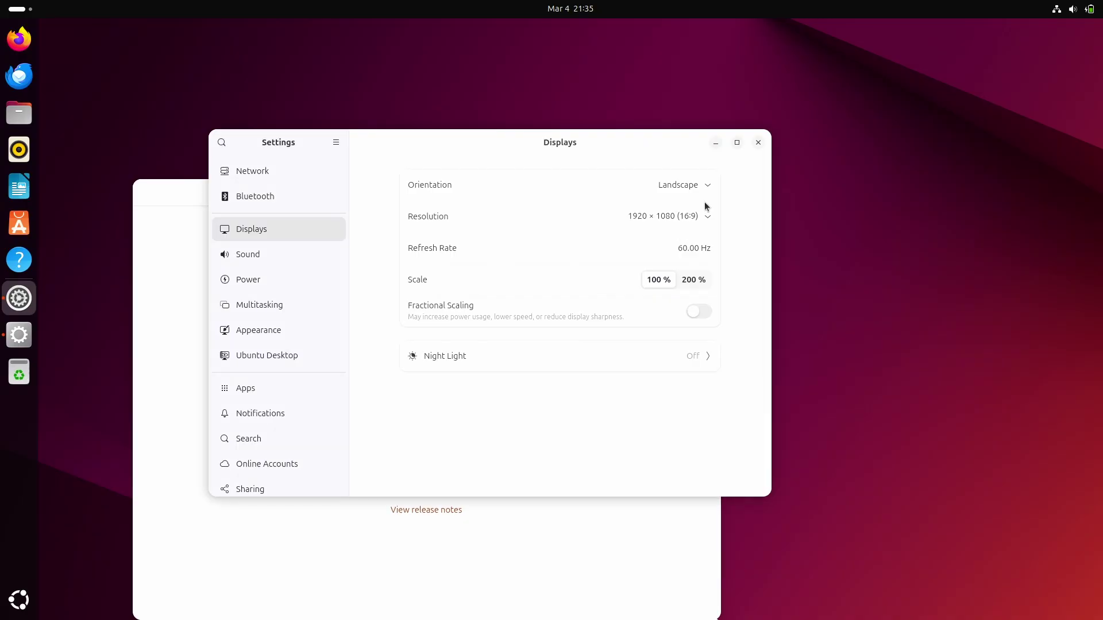
{"action": "left_click", "coordinate": [758, 144]}
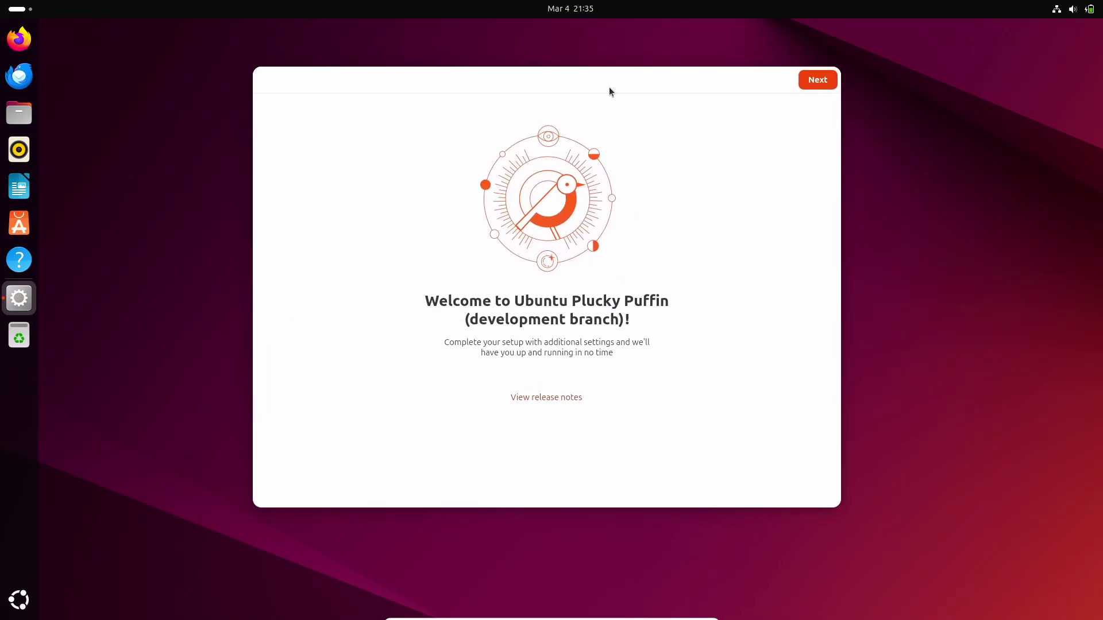
Decline sharing system data and finish the Ubuntu Welcome setup.
{"action": "left_click", "coordinate": [799, 79]}
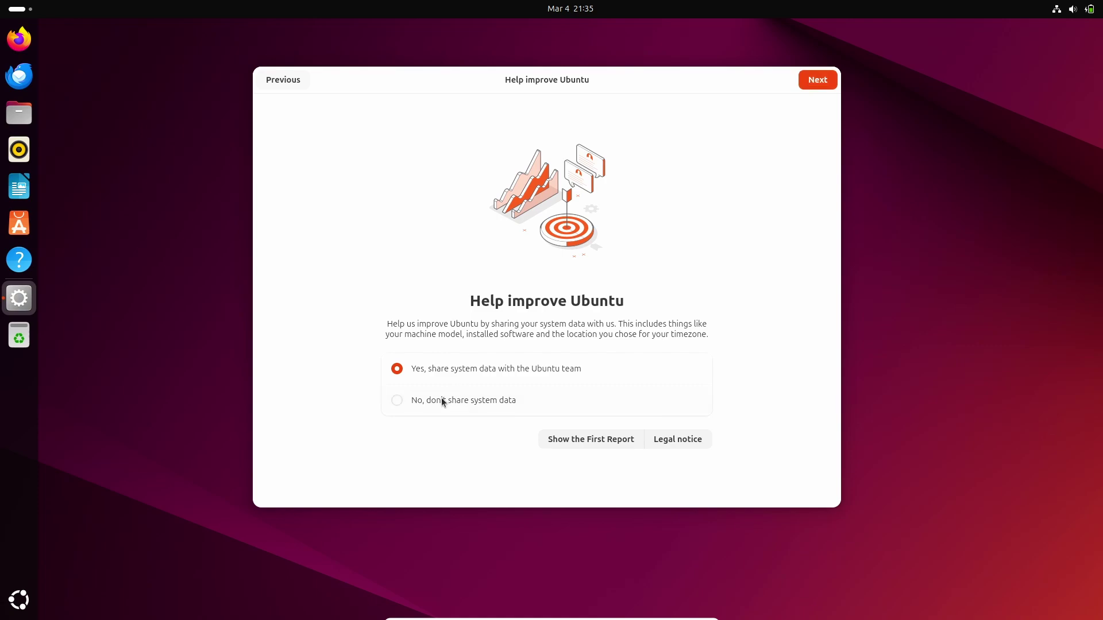
{"action": "left_click", "coordinate": [441, 398]}
{"action": "left_click", "coordinate": [816, 84]}
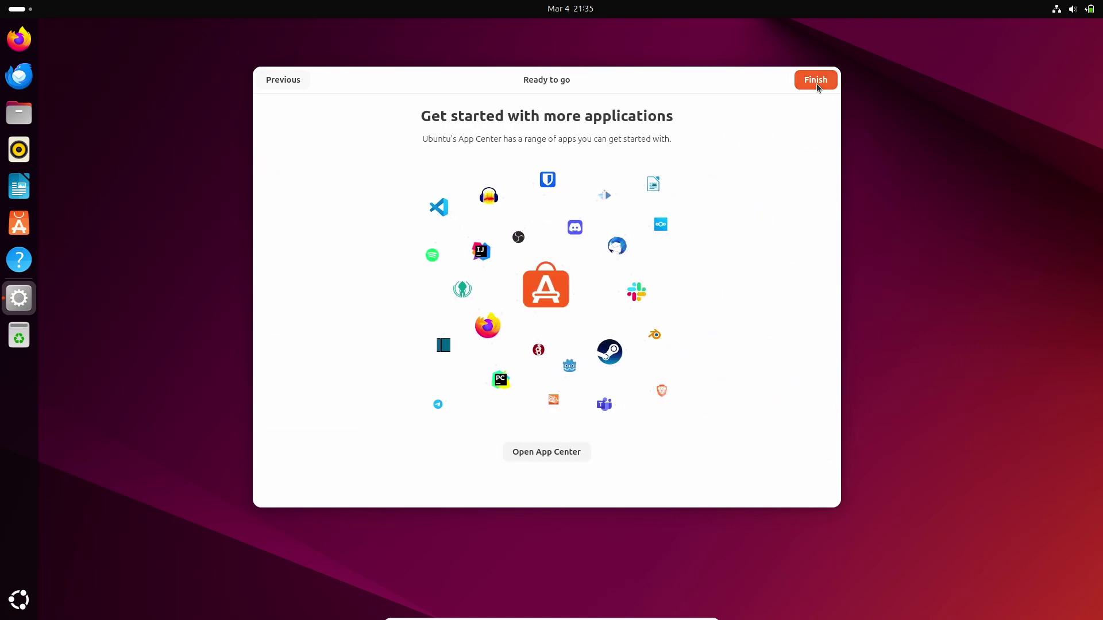
{"action": "left_click", "coordinate": [815, 81]}
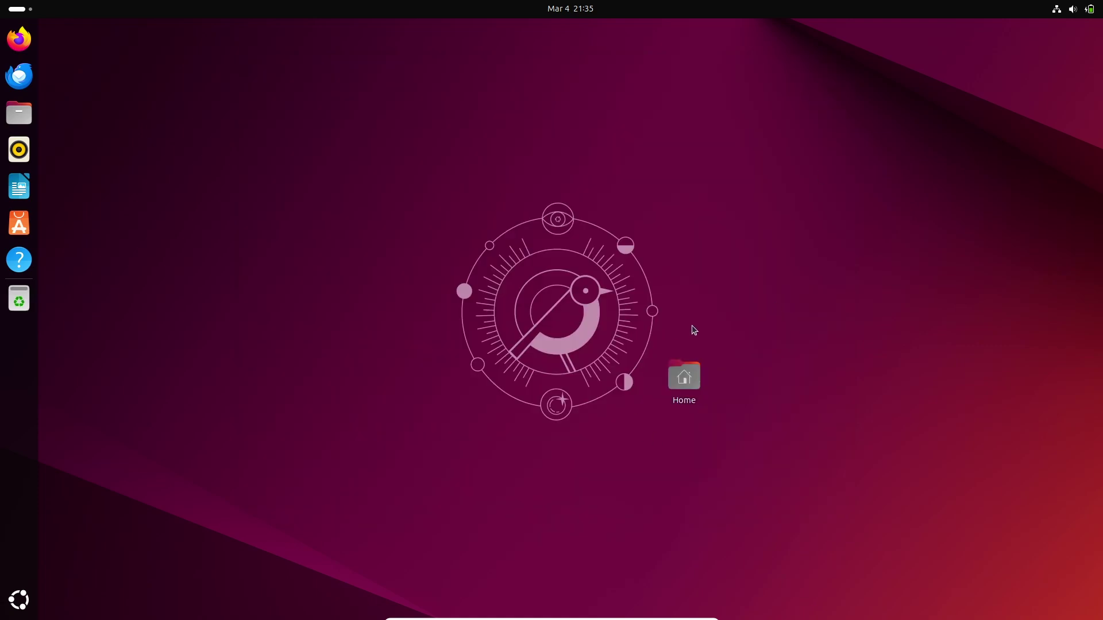
Arrange the desktop icons so Home sits top-left, and peek at the app grid.
{"action": "right_click", "coordinate": [718, 255]}
{"action": "left_click", "coordinate": [764, 334]}
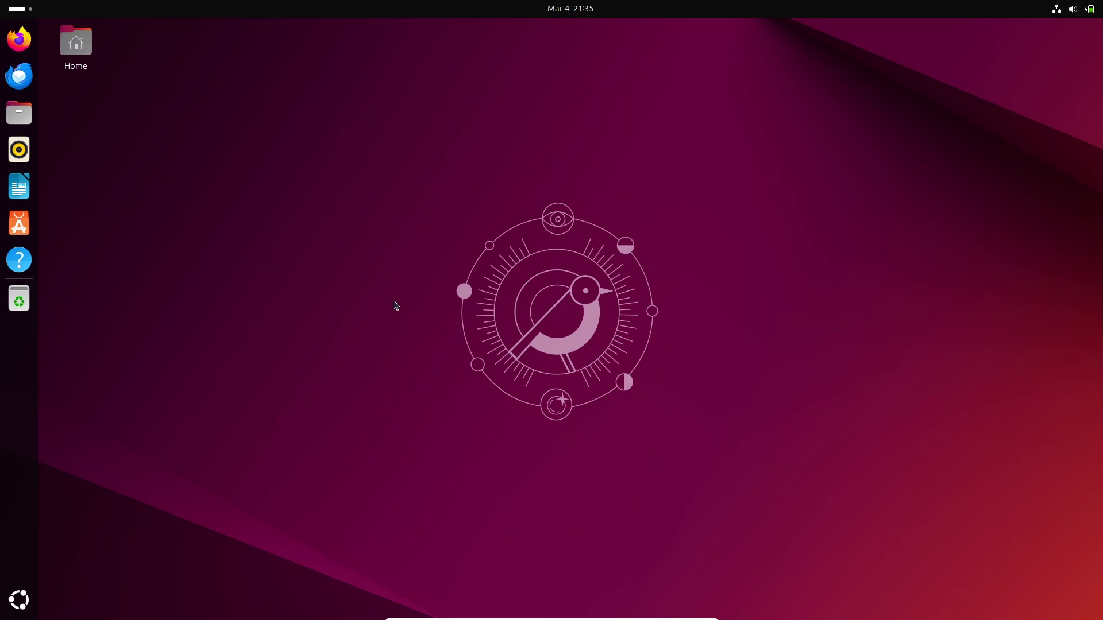
{"action": "left_click", "coordinate": [19, 600]}
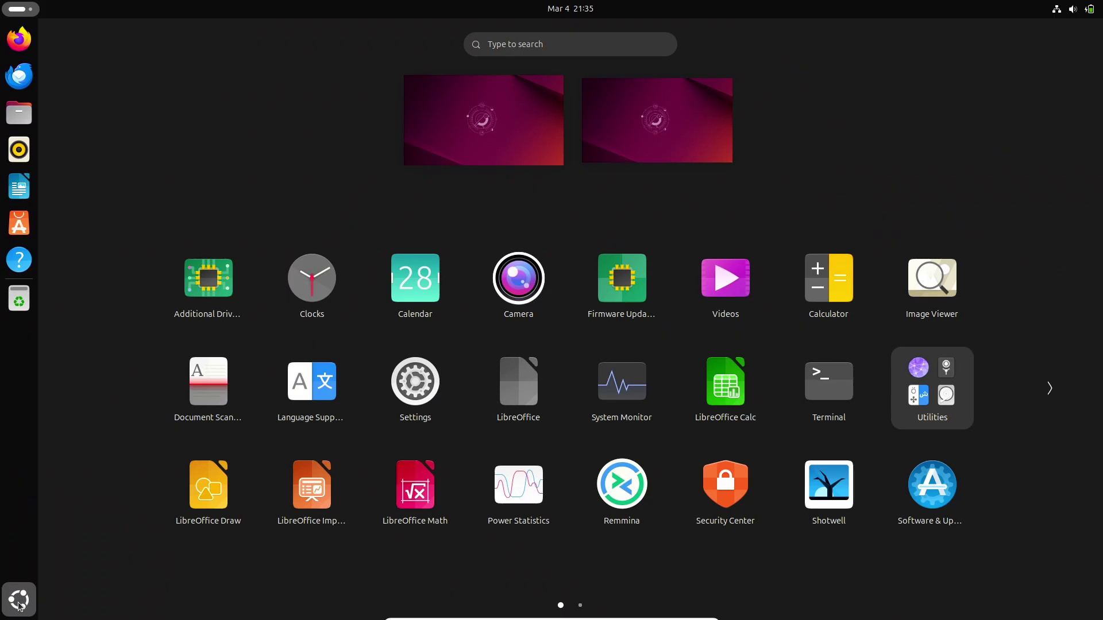
{"action": "left_click", "coordinate": [19, 600]}
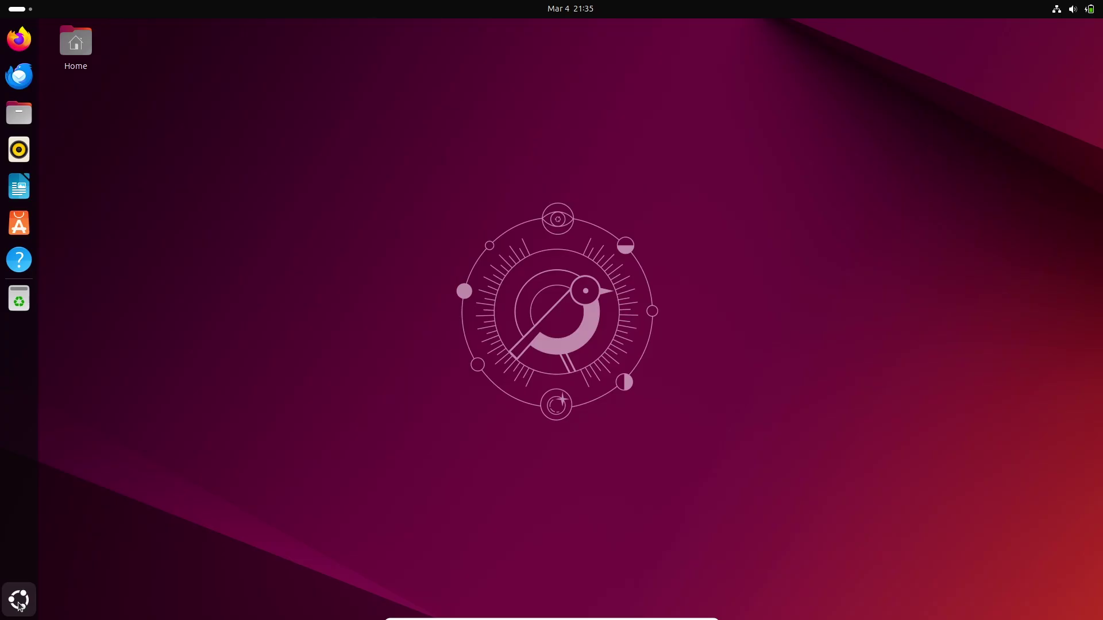
View the Activities overview, then adjust the volume slider in quick settings.
{"action": "left_click", "coordinate": [5, 4]}
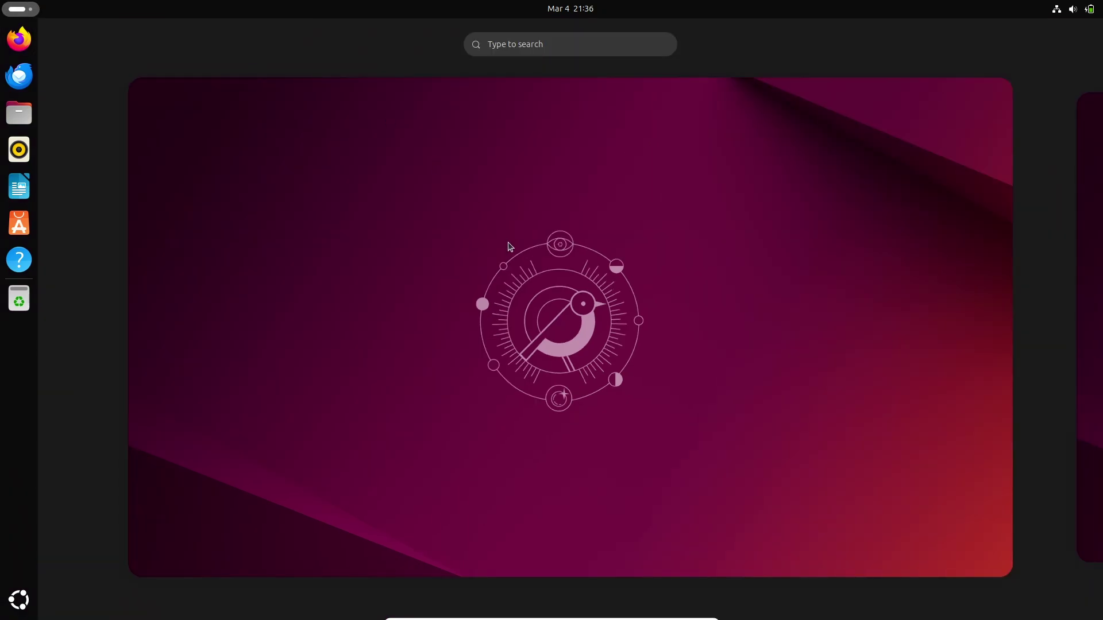
{"action": "left_click", "coordinate": [1073, 8]}
{"action": "left_click_drag", "start_coordinate": [919, 71], "coordinate": [892, 81]}
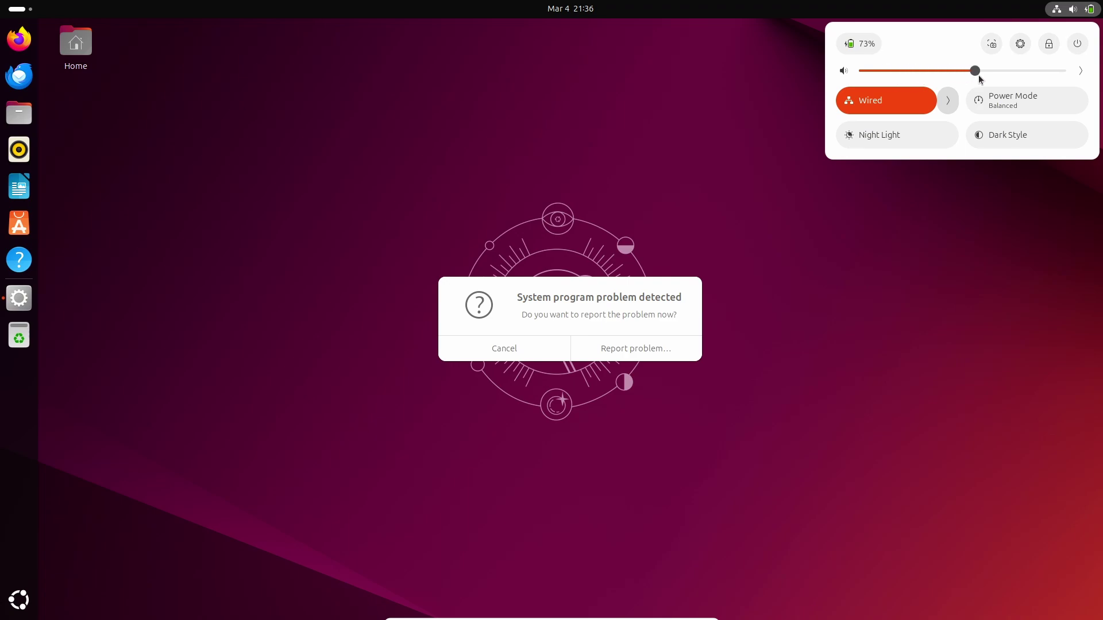
Dismiss the system problem report without sending it, cancelling the authentication prompt.
{"action": "left_click", "coordinate": [610, 296]}
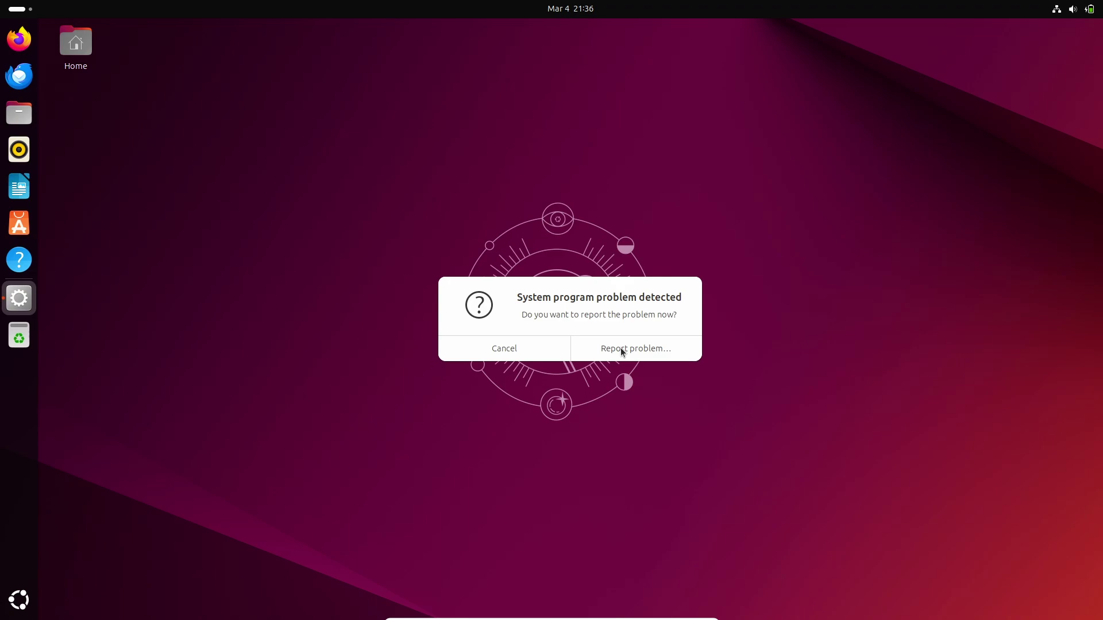
{"action": "left_click", "coordinate": [622, 349]}
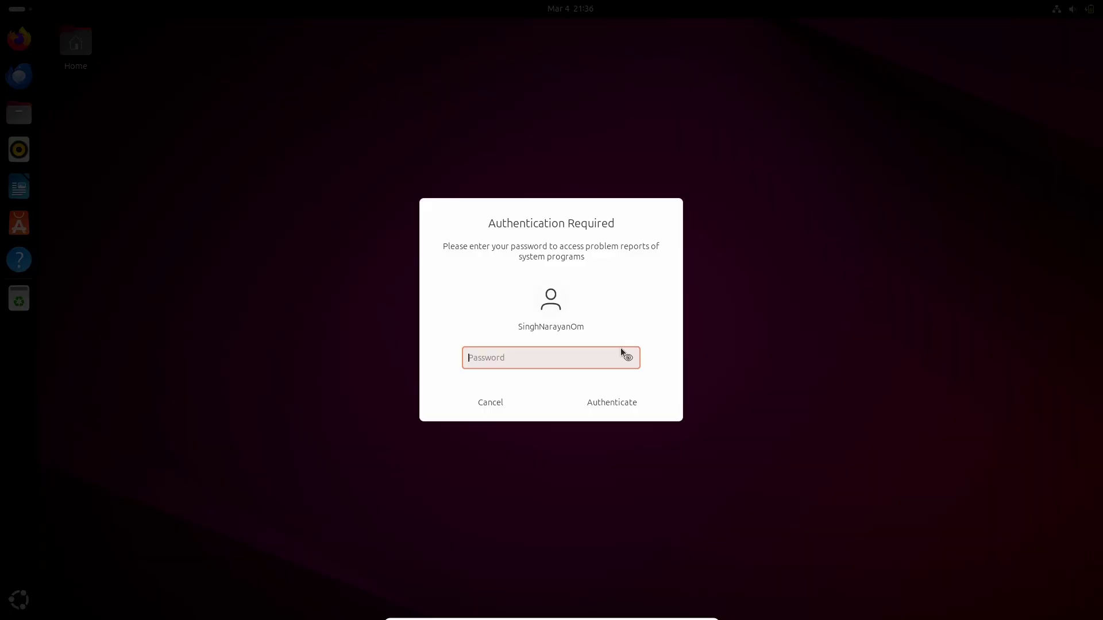
{"action": "key", "text": "Escape"}
{"action": "left_click", "coordinate": [643, 381]}
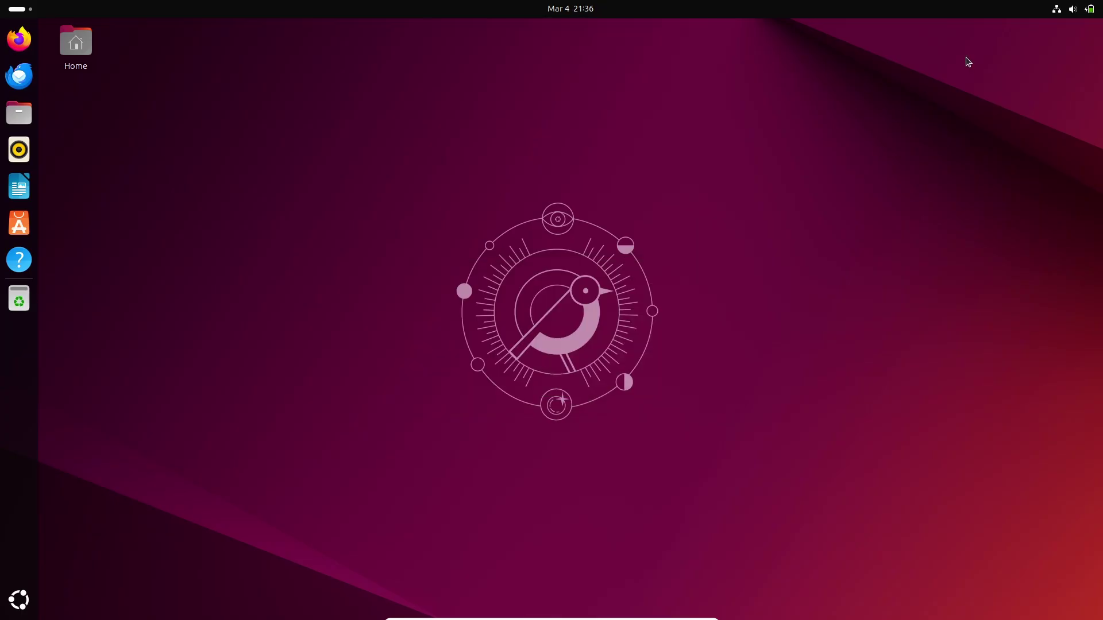
Browse the Wired connections and Sound Output submenus in quick settings, then reopen the panel.
{"action": "left_click", "coordinate": [1090, 7]}
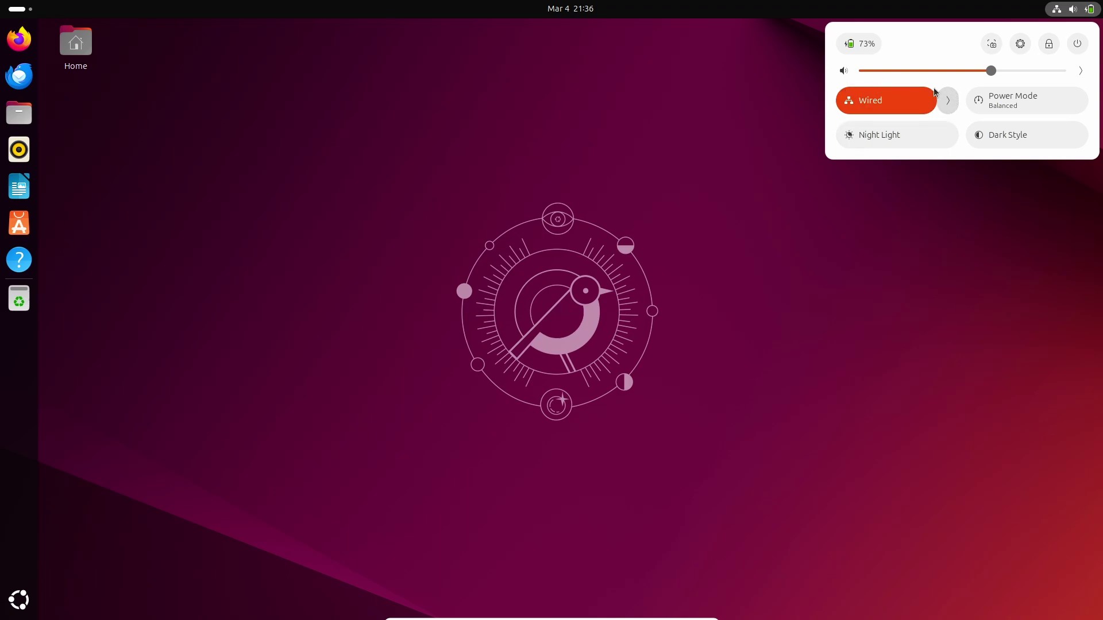
{"action": "left_click", "coordinate": [947, 103]}
{"action": "left_click", "coordinate": [948, 105]}
{"action": "left_click", "coordinate": [1079, 70]}
{"action": "key", "text": "Escape"}
{"action": "key", "text": "Escape"}
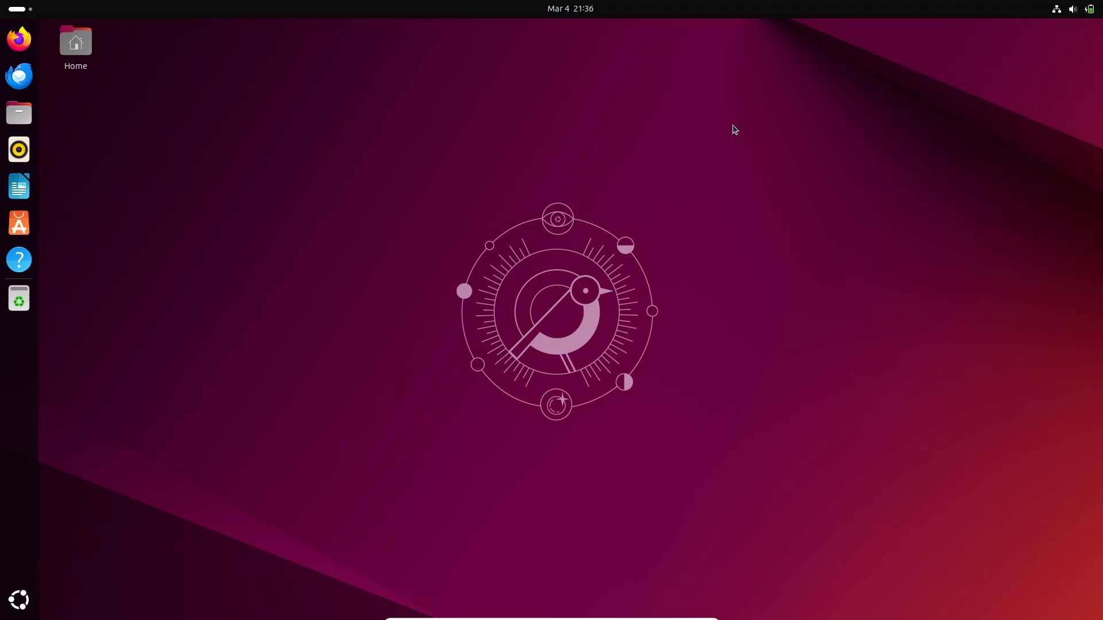
{"action": "left_click", "coordinate": [1072, 9]}
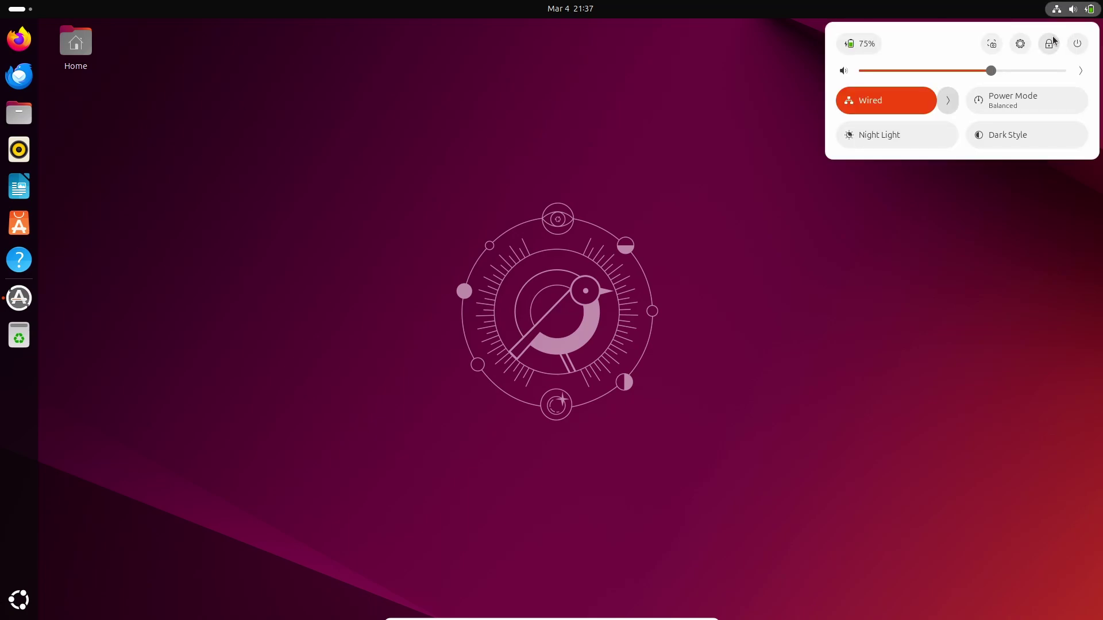
Open GNOME Settings and enlarge and reposition its window.
{"action": "left_click", "coordinate": [1020, 45]}
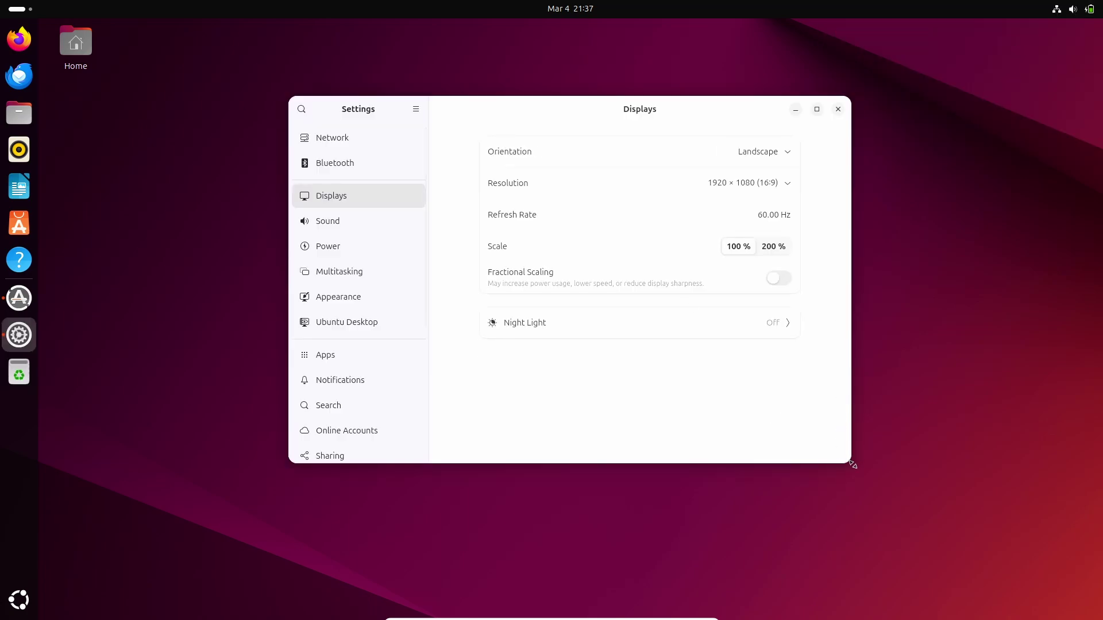
{"action": "left_click_drag", "start_coordinate": [867, 475], "coordinate": [1018, 585]}
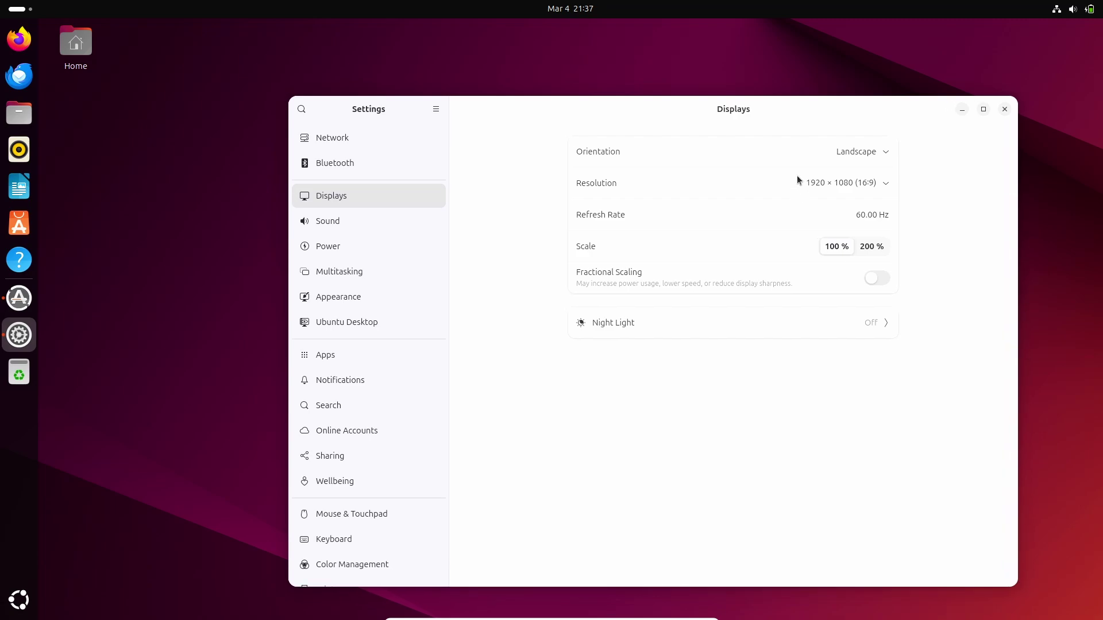
{"action": "left_click_drag", "start_coordinate": [788, 106], "coordinate": [699, 79]}
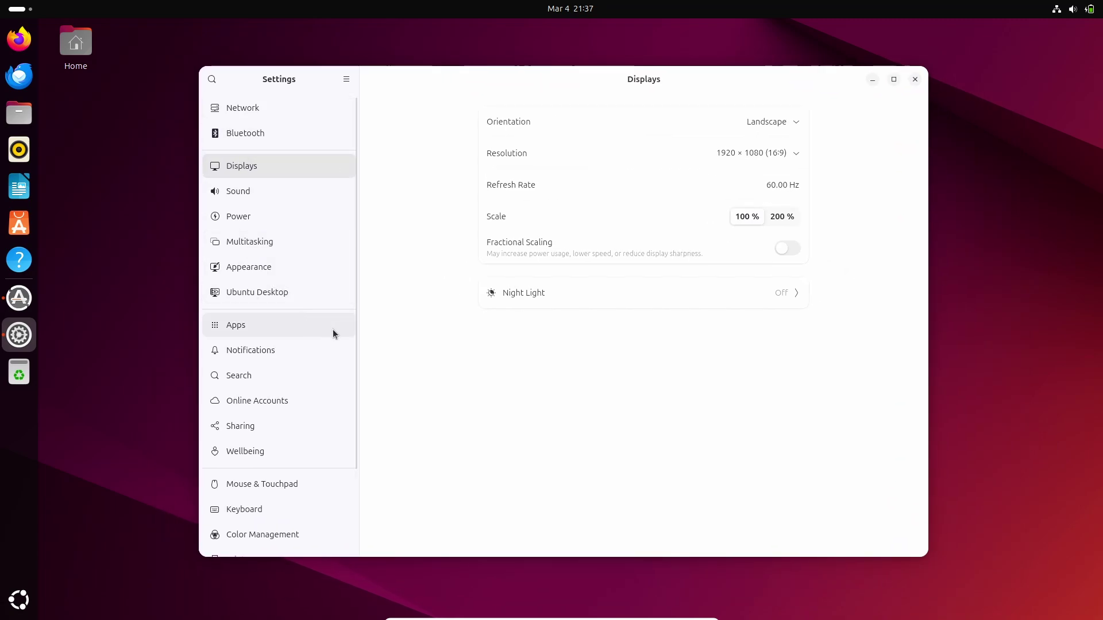
Open the Wellbeing page, check the screen time options, and scroll through its sections.
{"action": "left_click", "coordinate": [280, 451]}
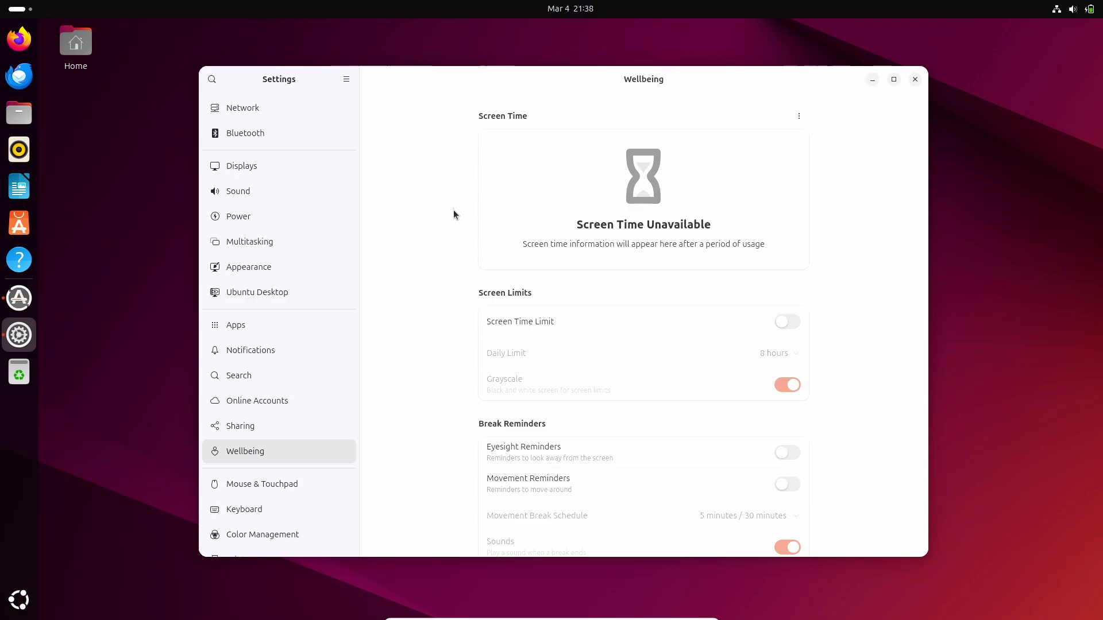
{"action": "left_click", "coordinate": [798, 117]}
{"action": "left_click", "coordinate": [827, 300]}
{"action": "scroll", "coordinate": [829, 300], "scroll_direction": "down", "scroll_amount": 1}
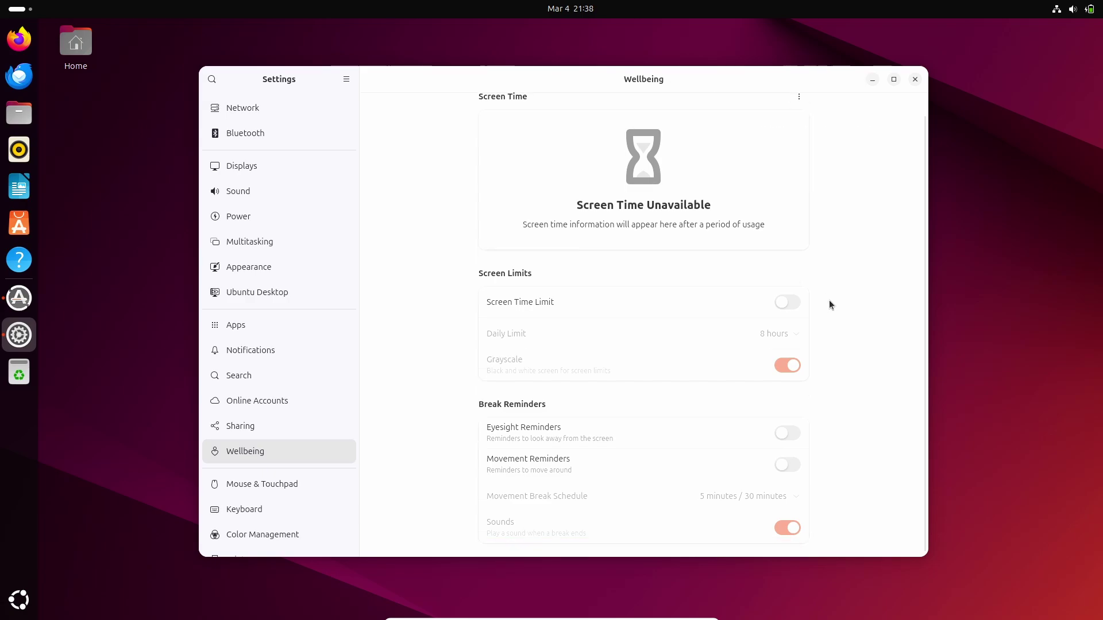
{"action": "scroll", "coordinate": [829, 304], "scroll_direction": "up", "scroll_amount": 1}
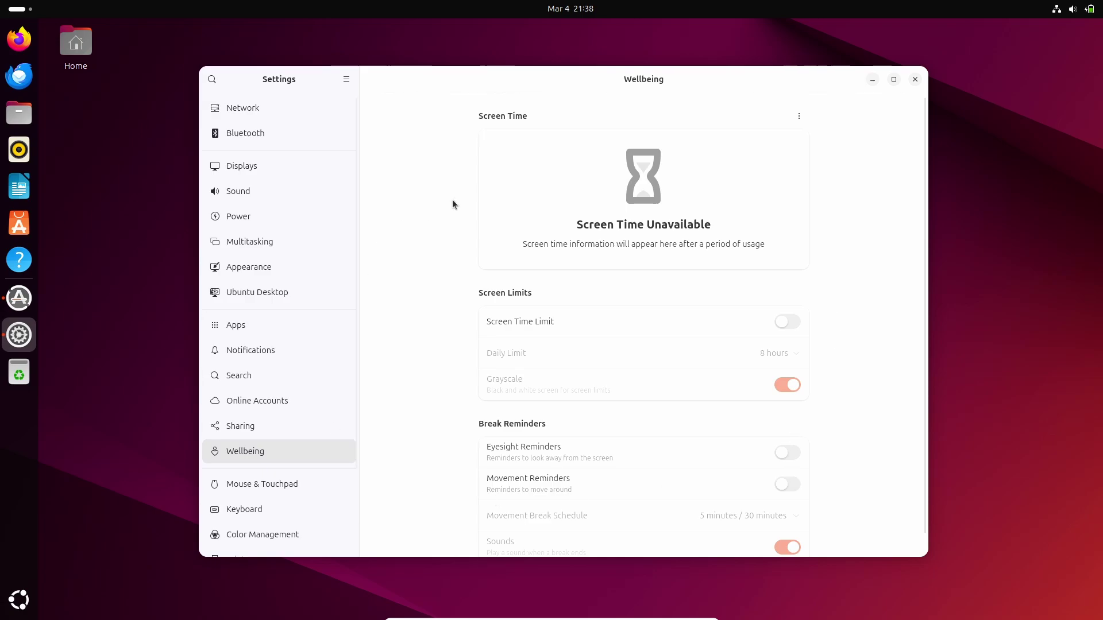
{"action": "scroll", "coordinate": [286, 386], "scroll_direction": "down", "scroll_amount": 2}
{"action": "scroll", "coordinate": [286, 386], "scroll_direction": "up", "scroll_amount": 2}
{"action": "scroll", "coordinate": [406, 339], "scroll_direction": "down", "scroll_amount": 1}
{"action": "scroll", "coordinate": [406, 339], "scroll_direction": "up", "scroll_amount": 1}
{"action": "scroll", "coordinate": [645, 386], "scroll_direction": "down", "scroll_amount": 1}
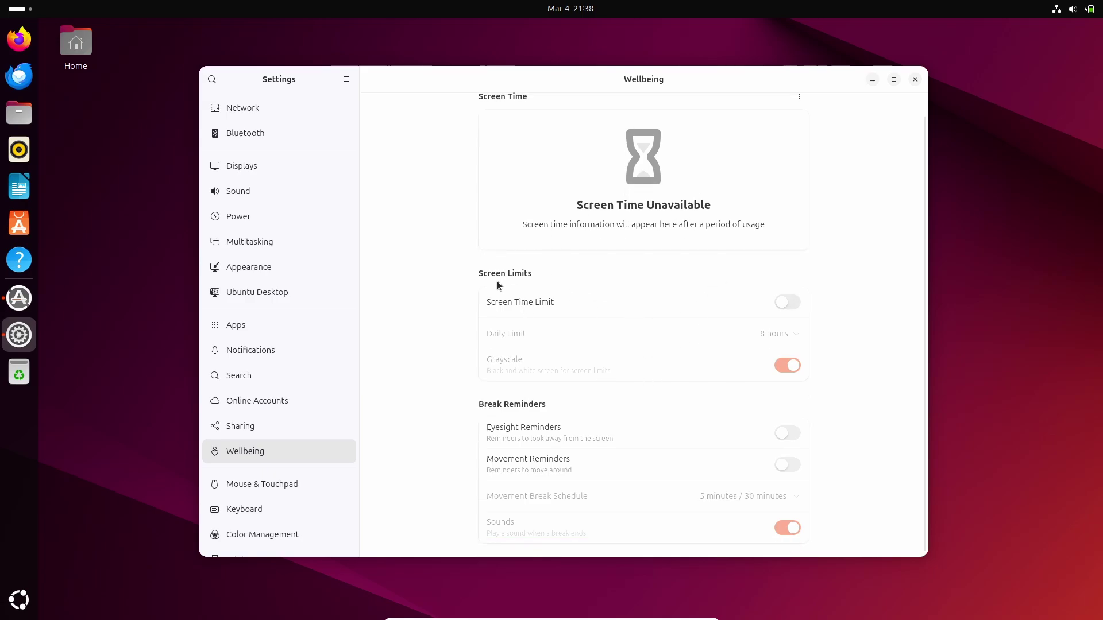
{"action": "left_click", "coordinate": [784, 302]}
{"action": "left_click", "coordinate": [781, 334]}
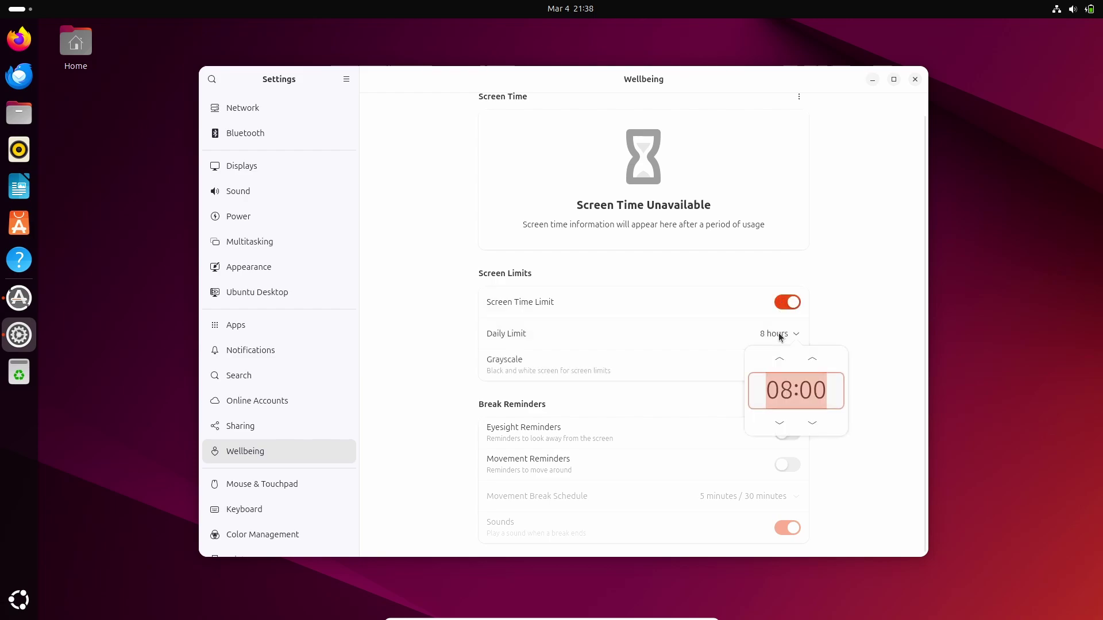
{"action": "left_click", "coordinate": [844, 323]}
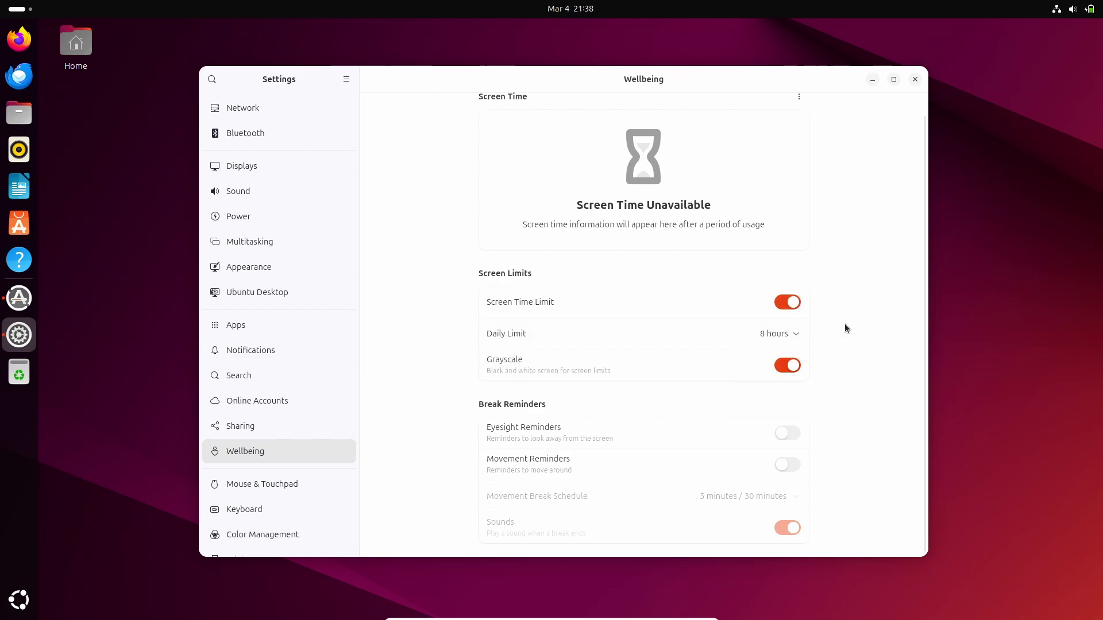
{"action": "left_click", "coordinate": [788, 302]}
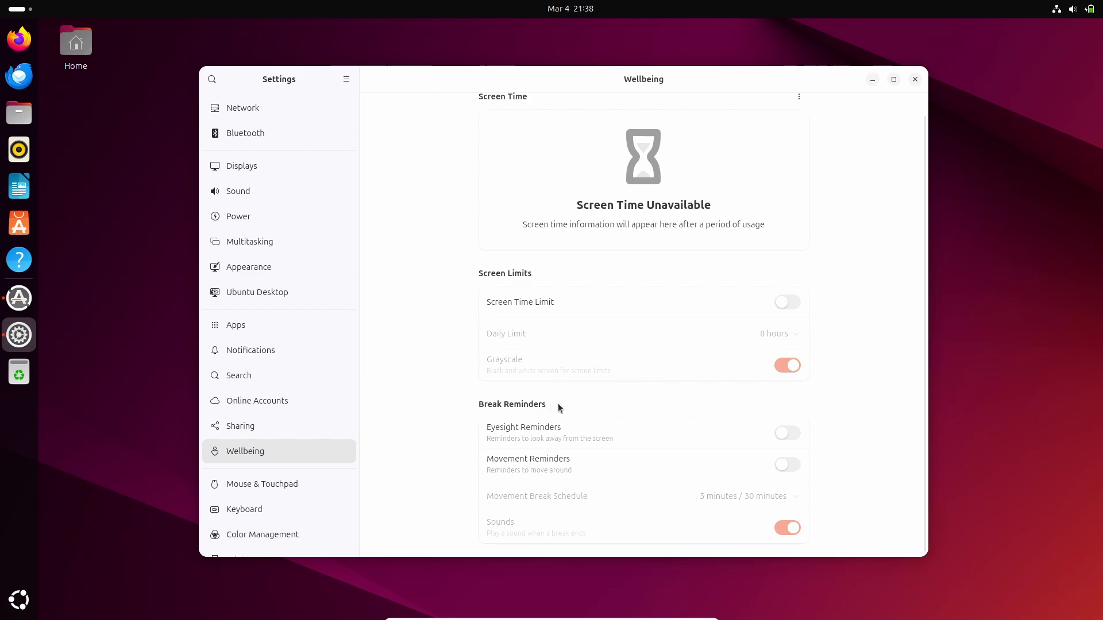
{"action": "left_click", "coordinate": [788, 432]}
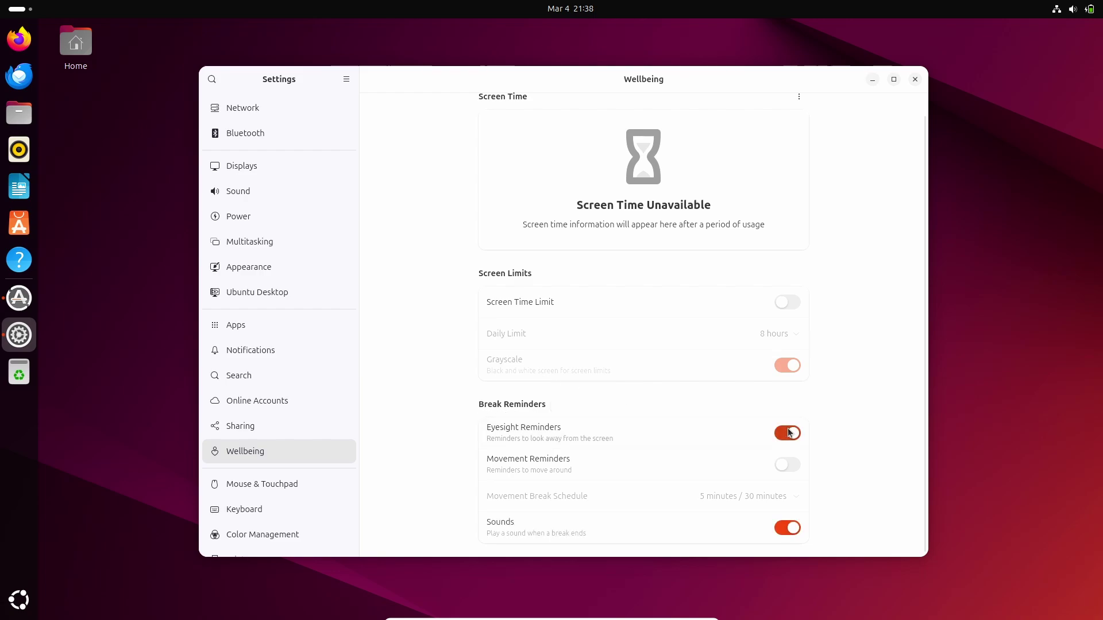
{"action": "left_click", "coordinate": [788, 433]}
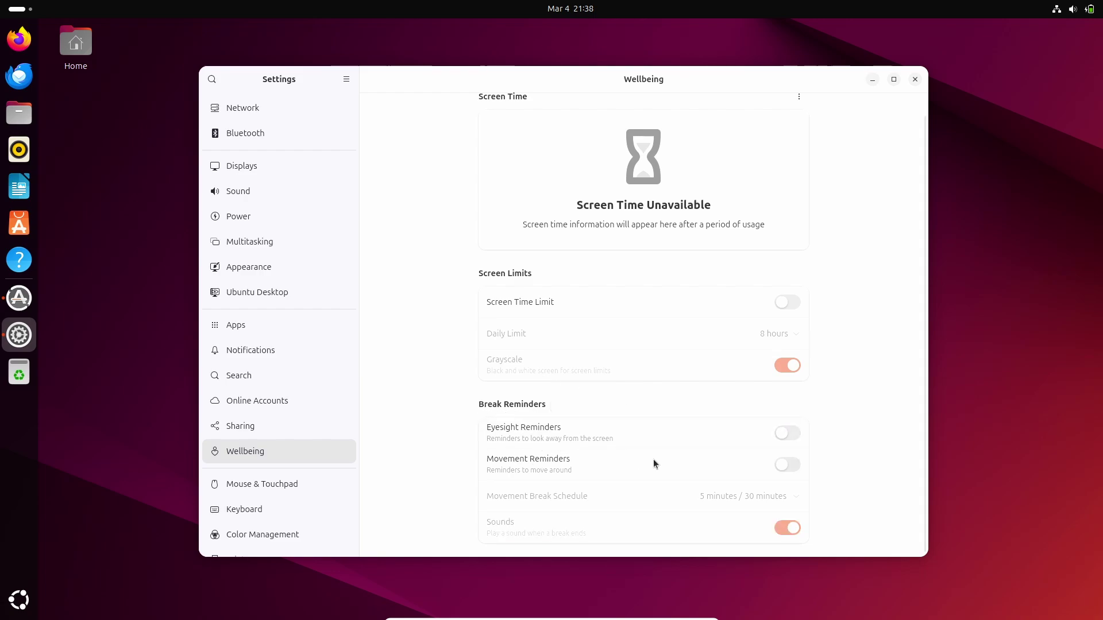
{"action": "left_click", "coordinate": [784, 465]}
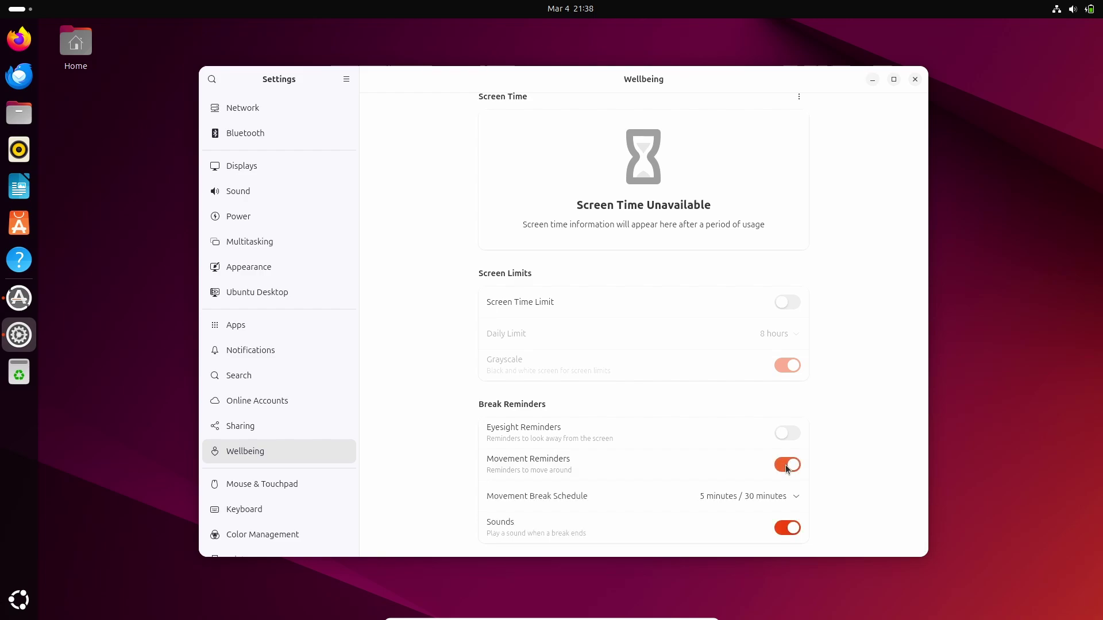
{"action": "left_click", "coordinate": [785, 464]}
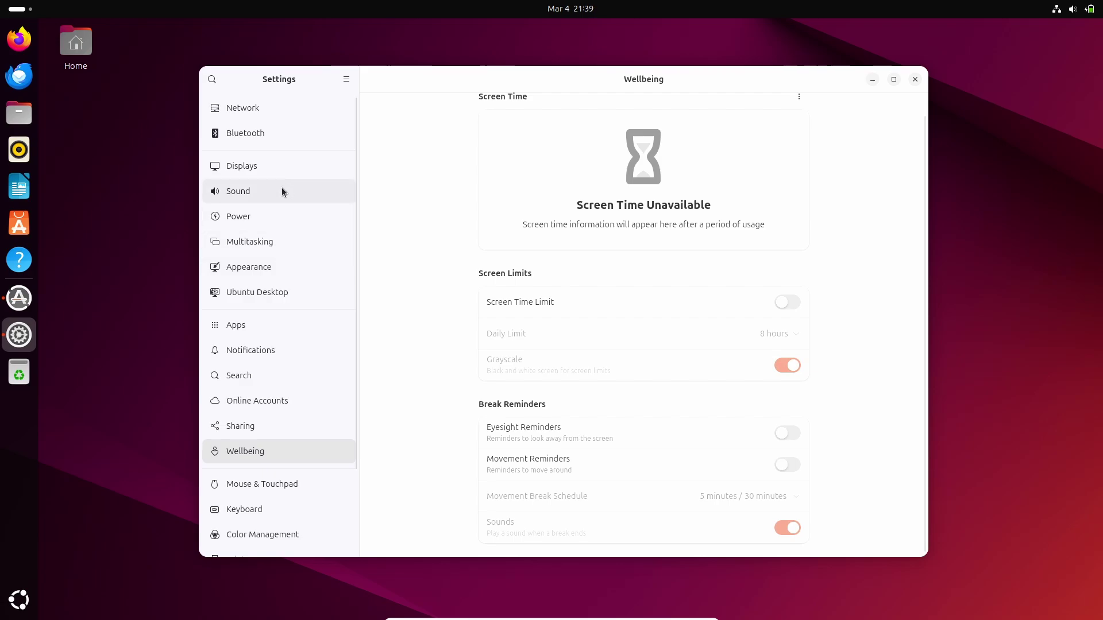
On the Power page, change Power Mode from Balanced to Power Saver.
{"action": "left_click", "coordinate": [260, 217]}
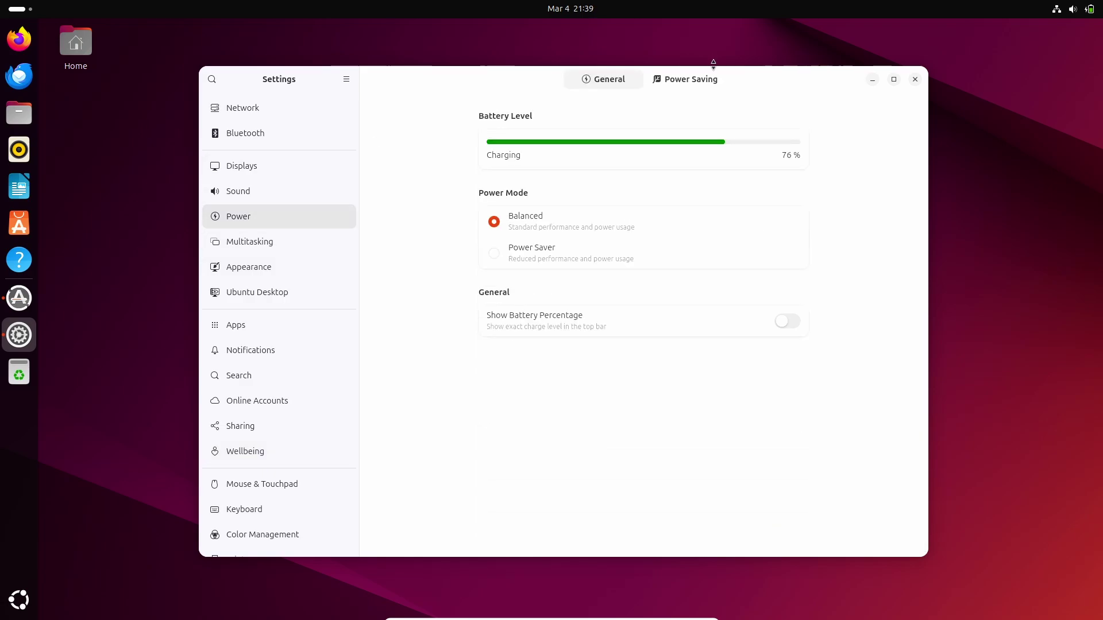
{"action": "left_click", "coordinate": [676, 81]}
{"action": "left_click", "coordinate": [603, 84]}
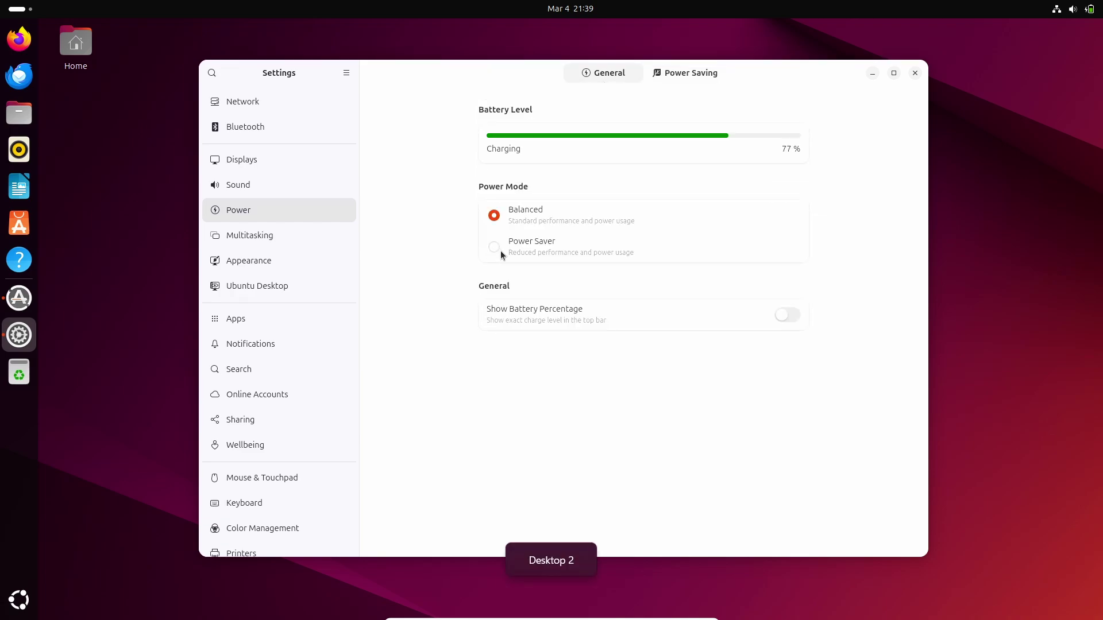
{"action": "left_click", "coordinate": [504, 250]}
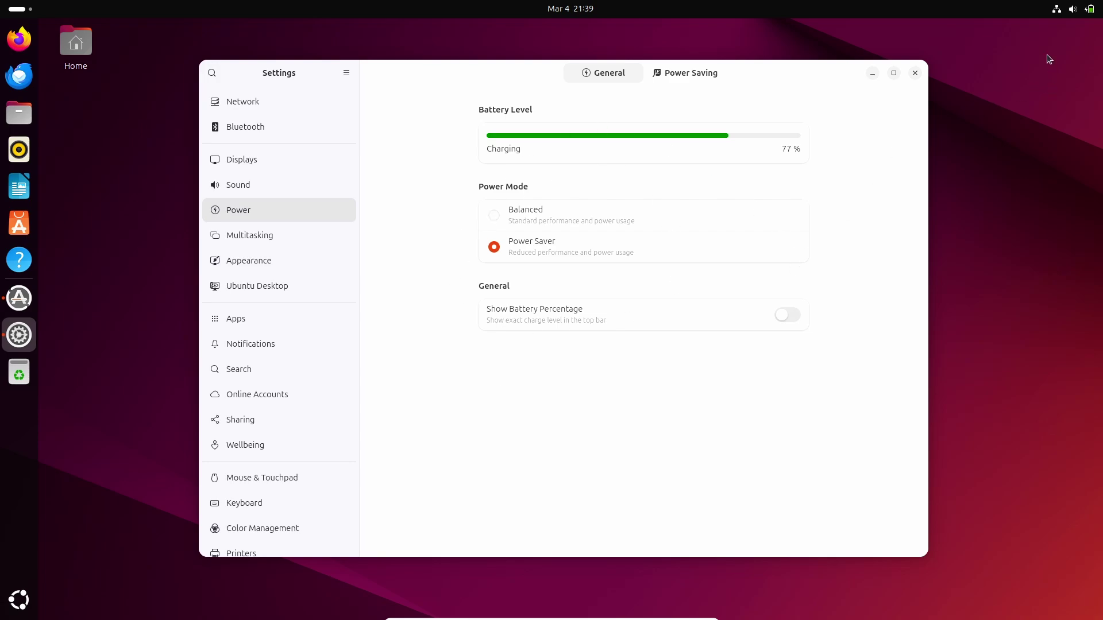
{"action": "left_click", "coordinate": [707, 74]}
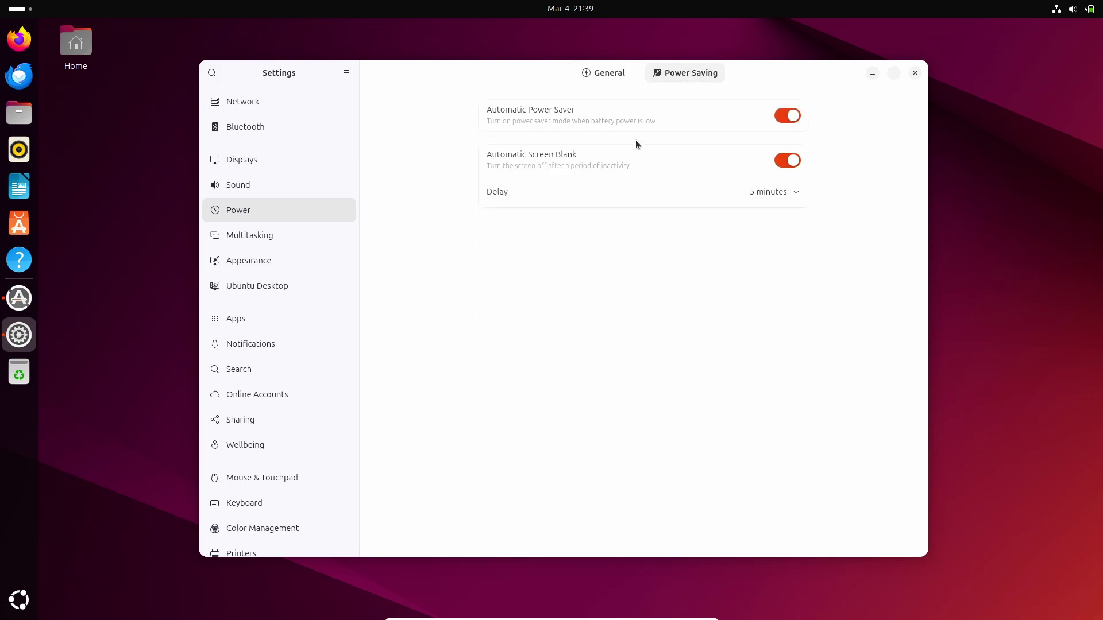
{"action": "left_click", "coordinate": [601, 71]}
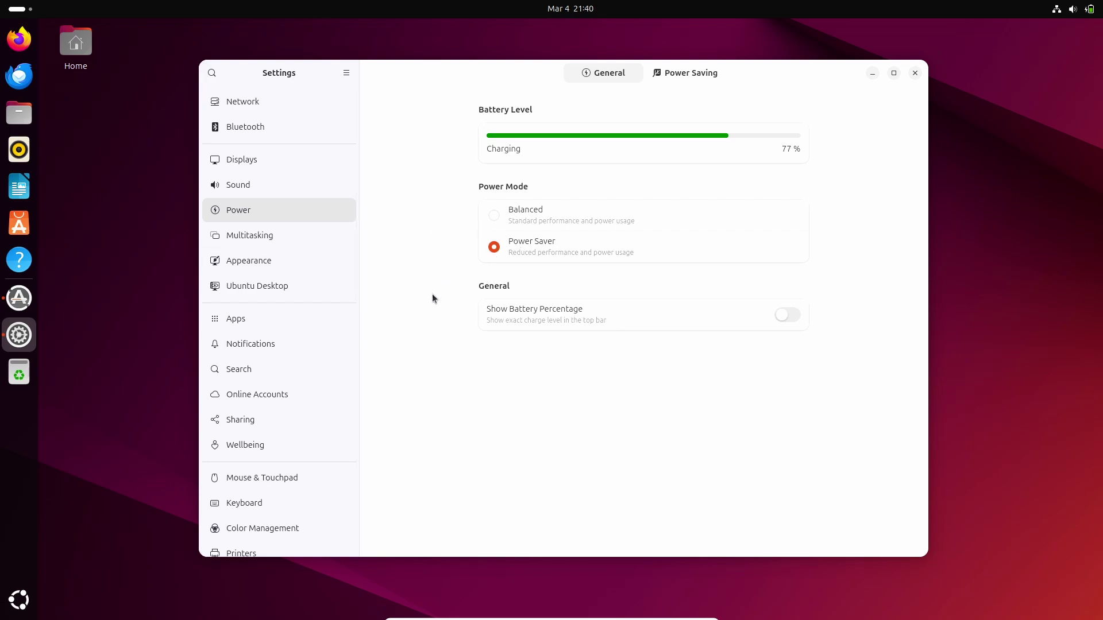
{"action": "scroll", "coordinate": [281, 167], "scroll_direction": "down", "scroll_amount": 2}
In Appearance, preview the desert sunset and light Ubuntu logo wallpapers on the desktop.
{"action": "left_click", "coordinate": [235, 216]}
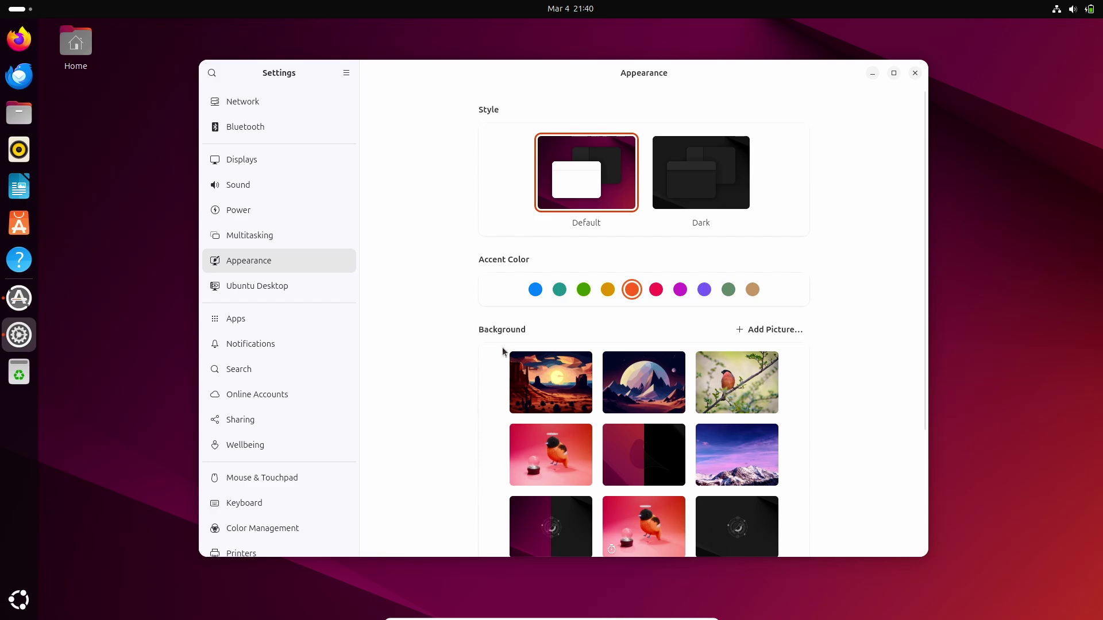
{"action": "left_click", "coordinate": [555, 390]}
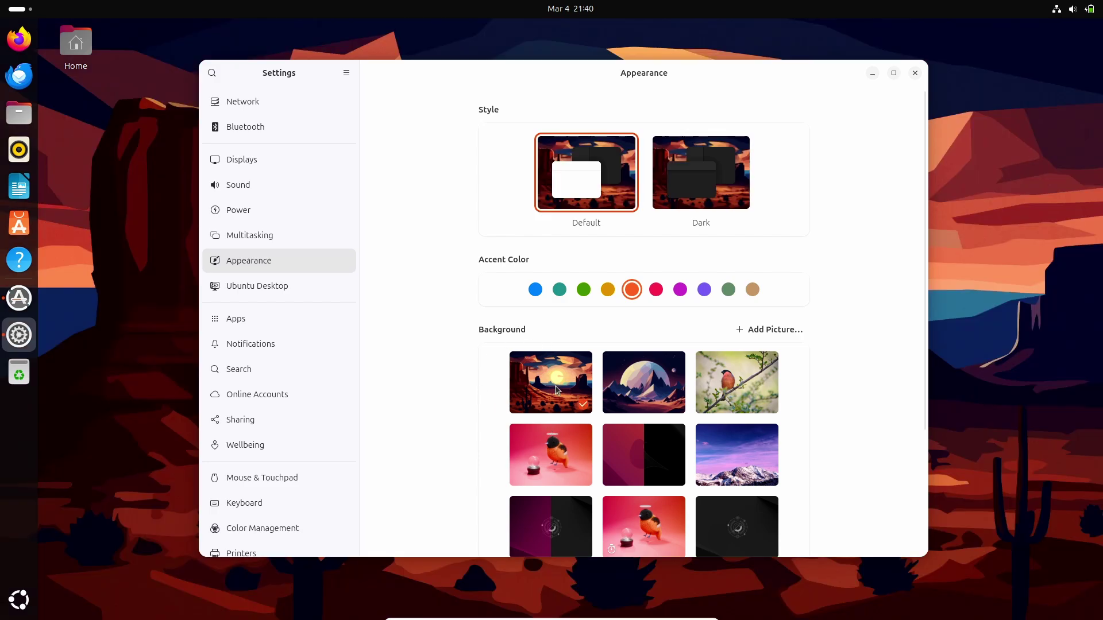
{"action": "left_click_drag", "start_coordinate": [510, 74], "coordinate": [533, 57]}
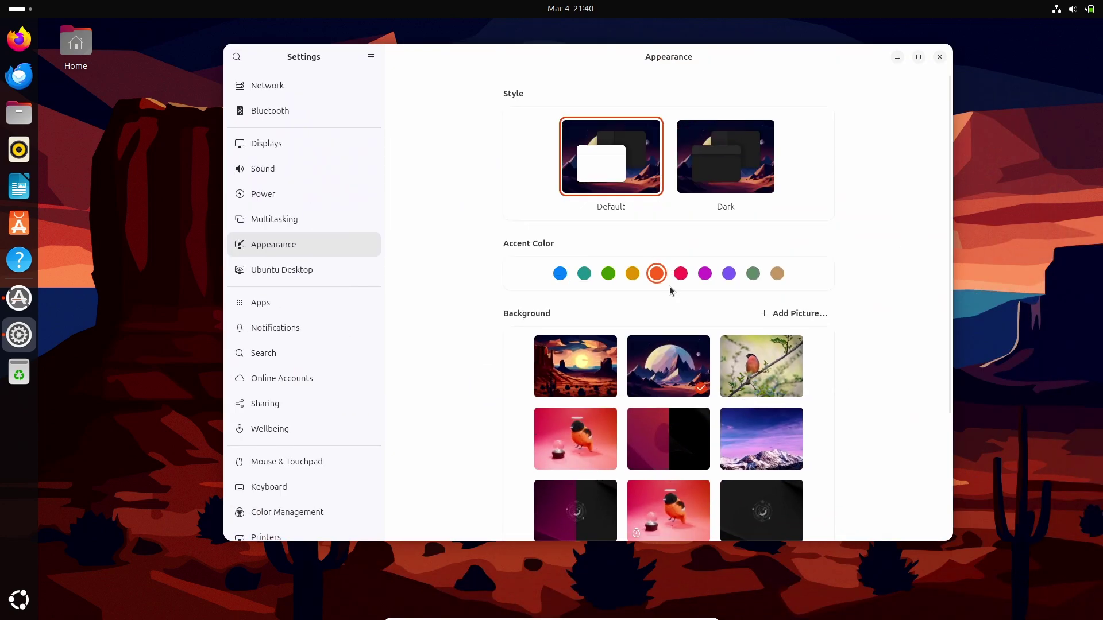
{"action": "left_click_drag", "start_coordinate": [279, 59], "coordinate": [344, 65]}
{"action": "scroll", "coordinate": [757, 426], "scroll_direction": "down", "scroll_amount": 5}
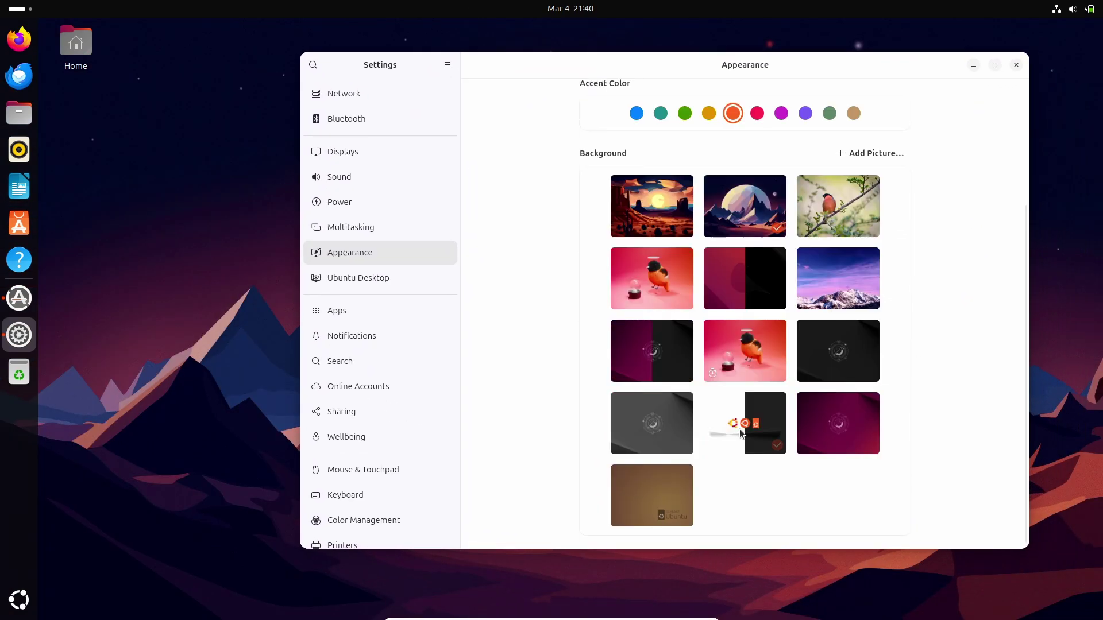
{"action": "left_click", "coordinate": [739, 429]}
{"action": "left_click_drag", "start_coordinate": [337, 68], "coordinate": [746, 486]}
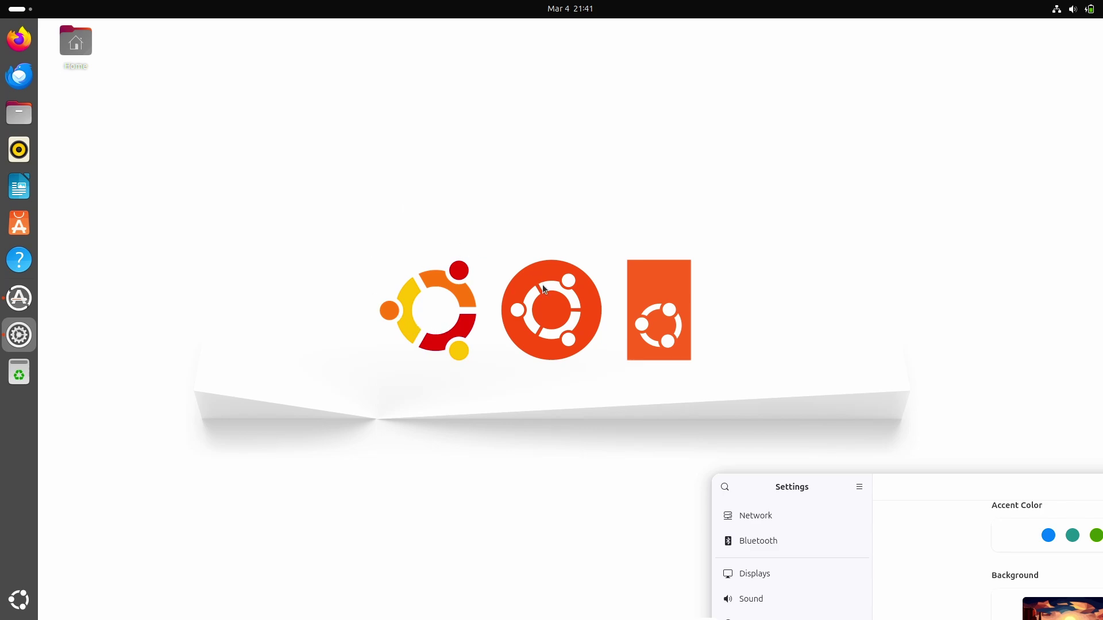
{"action": "left_click_drag", "start_coordinate": [732, 481], "coordinate": [845, 486]}
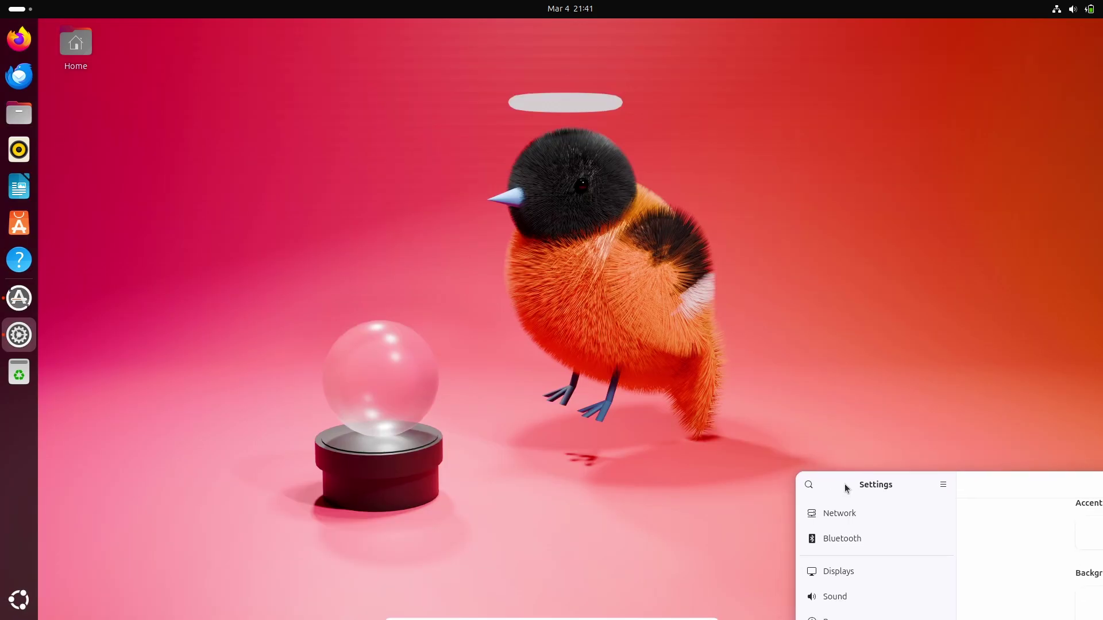
{"action": "left_click_drag", "start_coordinate": [846, 488], "coordinate": [324, 85]}
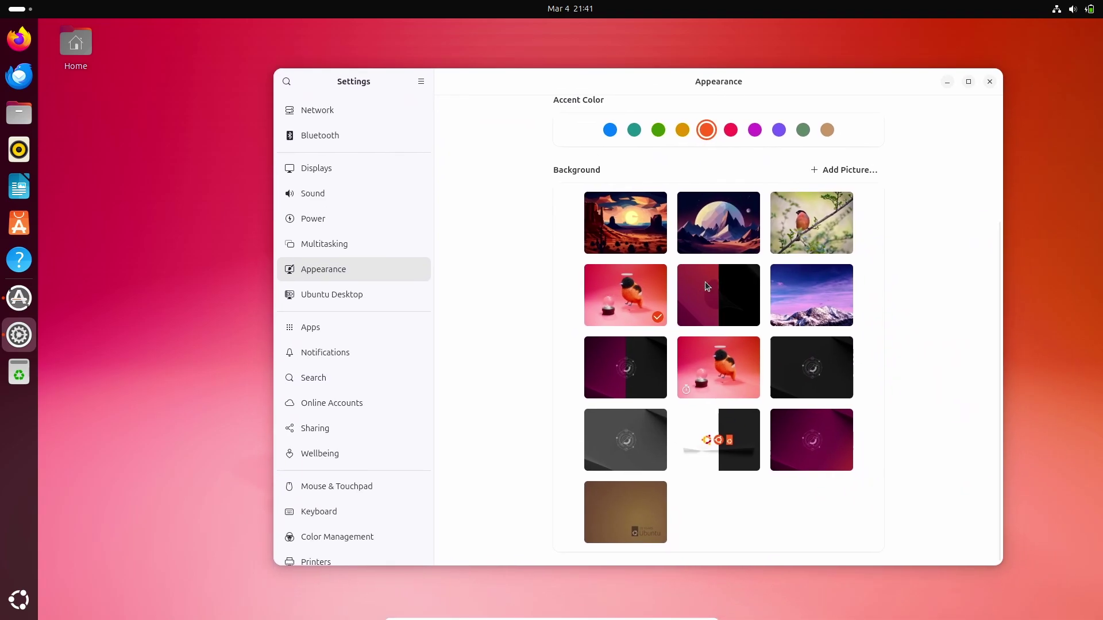
Try the dark red and red bird wallpapers, then settle on the desert sunset image.
{"action": "left_click", "coordinate": [704, 281]}
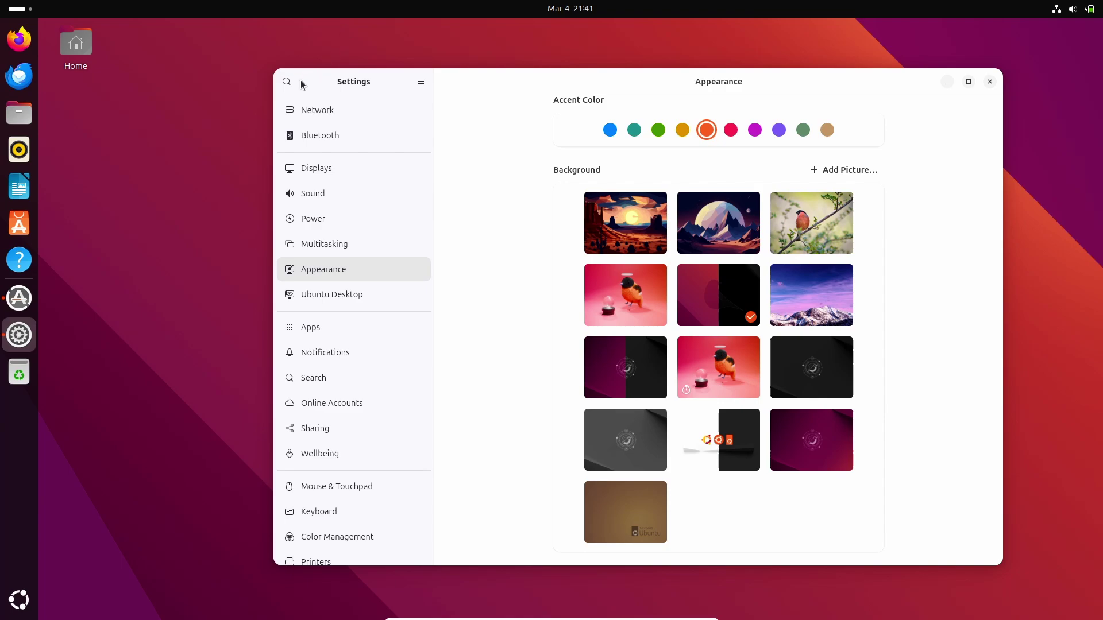
{"action": "left_click_drag", "start_coordinate": [302, 85], "coordinate": [945, 497]}
{"action": "left_click", "coordinate": [565, 297]}
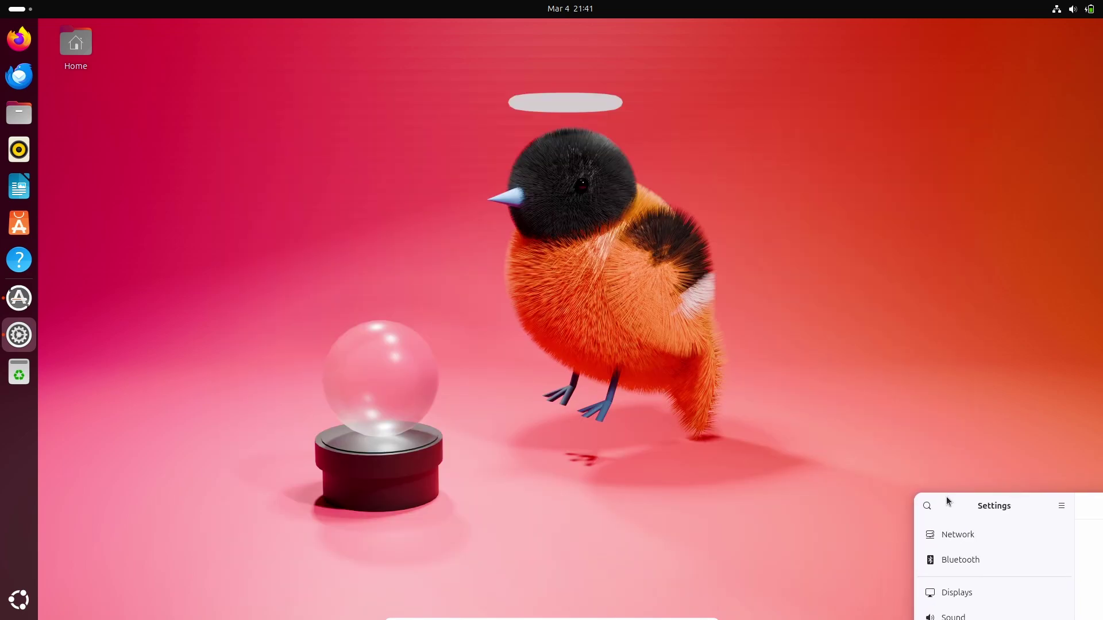
{"action": "left_click_drag", "start_coordinate": [946, 496], "coordinate": [267, 91]}
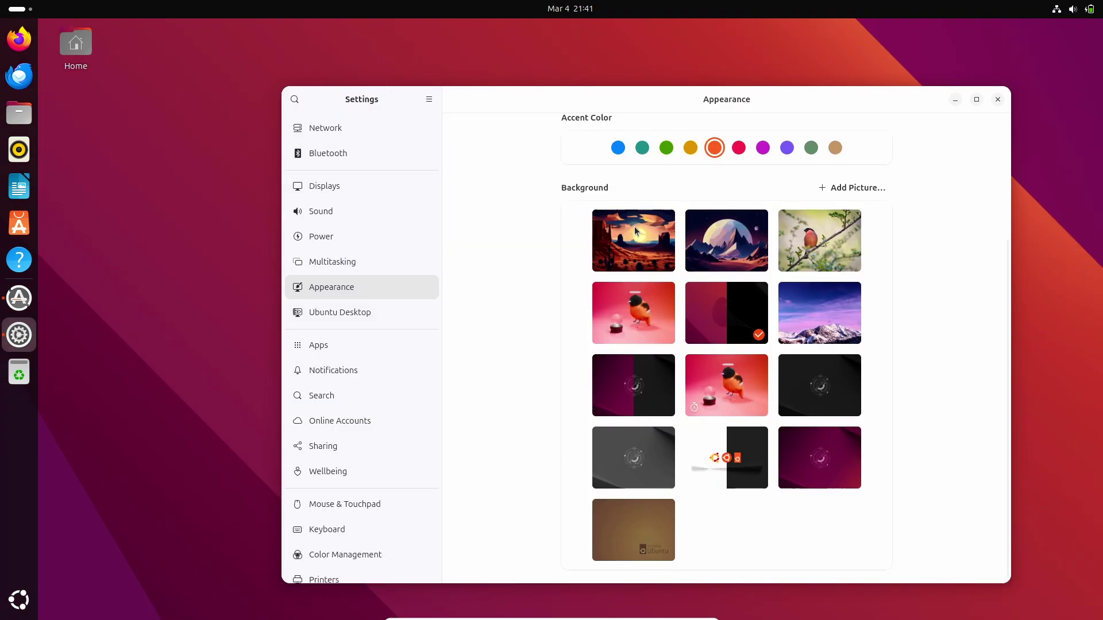
{"action": "left_click", "coordinate": [634, 233]}
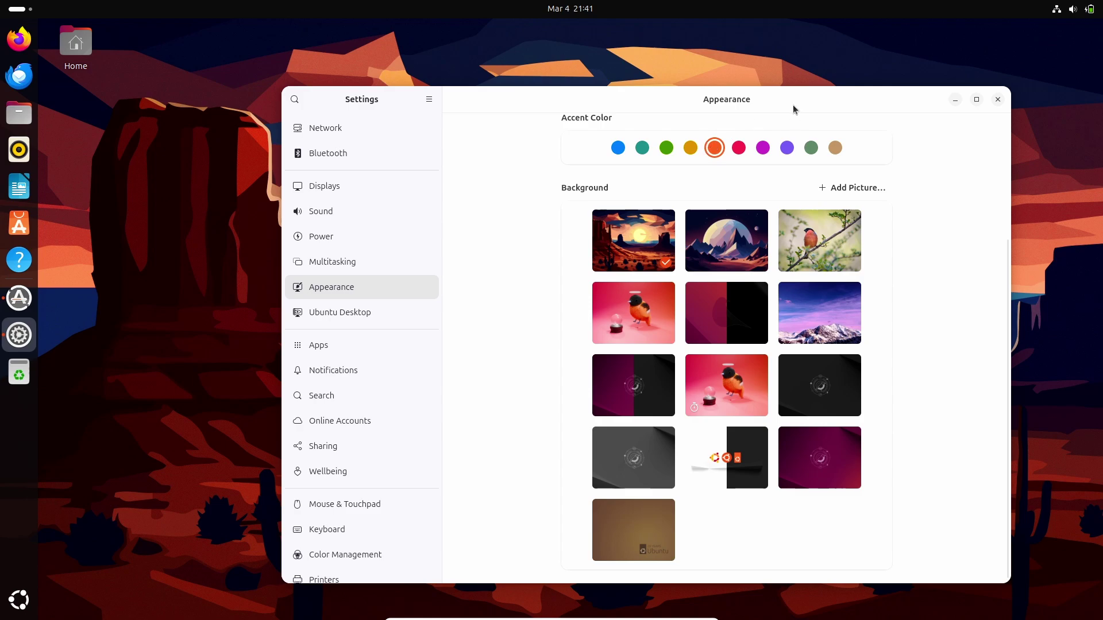
{"action": "left_click_drag", "start_coordinate": [793, 109], "coordinate": [711, 89]}
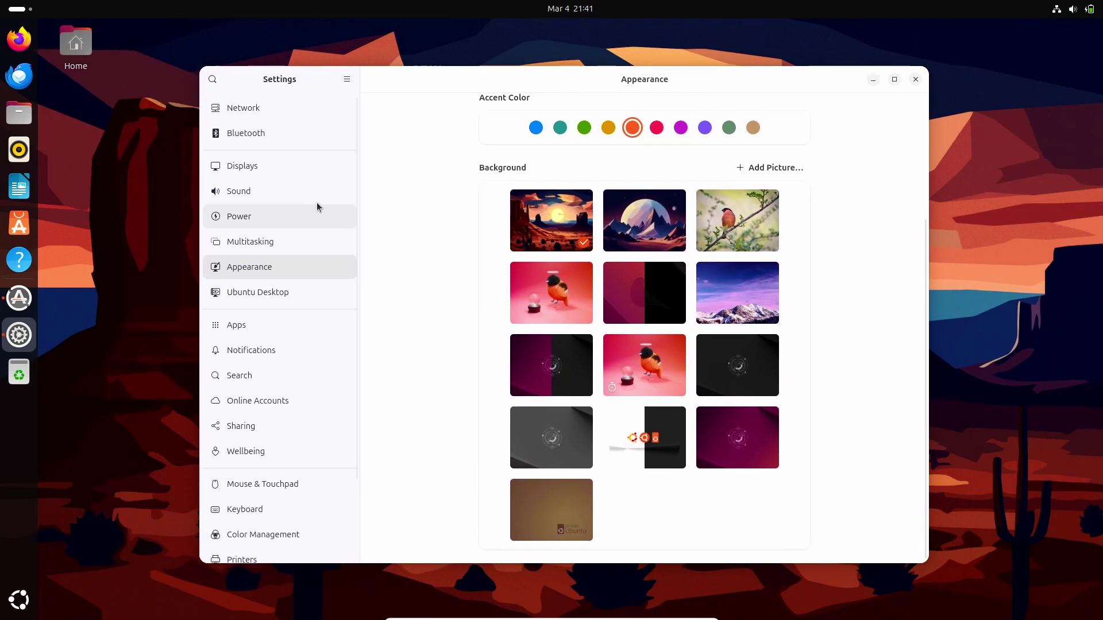
Look over the Ubuntu Desktop settings page.
{"action": "scroll", "coordinate": [658, 143], "scroll_direction": "up", "scroll_amount": 3}
{"action": "left_click", "coordinate": [261, 292]}
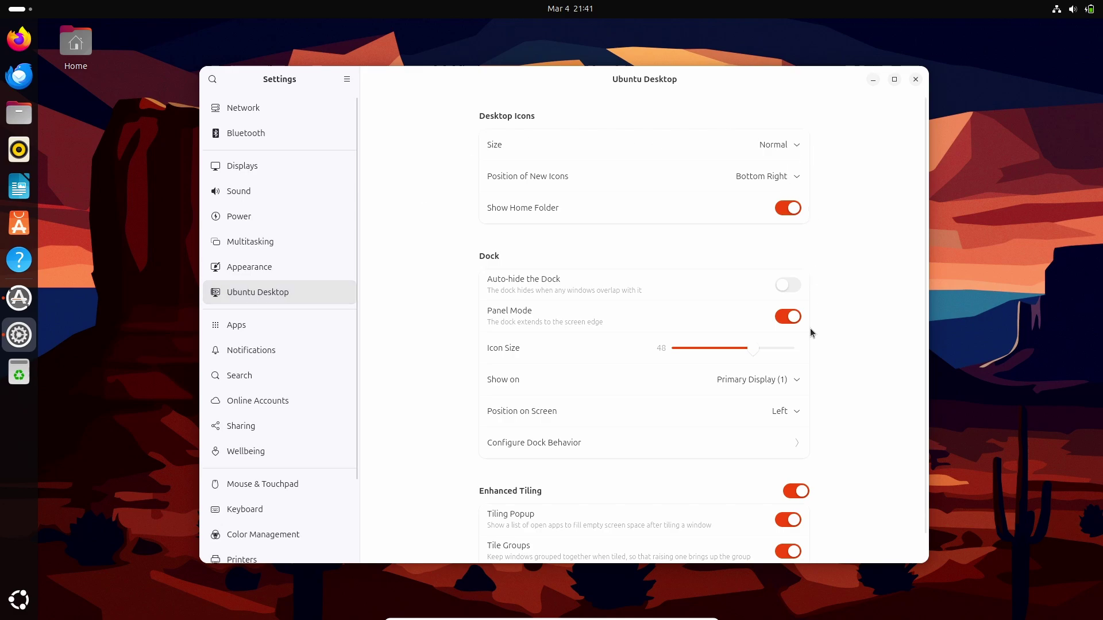
{"action": "scroll", "coordinate": [825, 401], "scroll_direction": "down", "scroll_amount": 1}
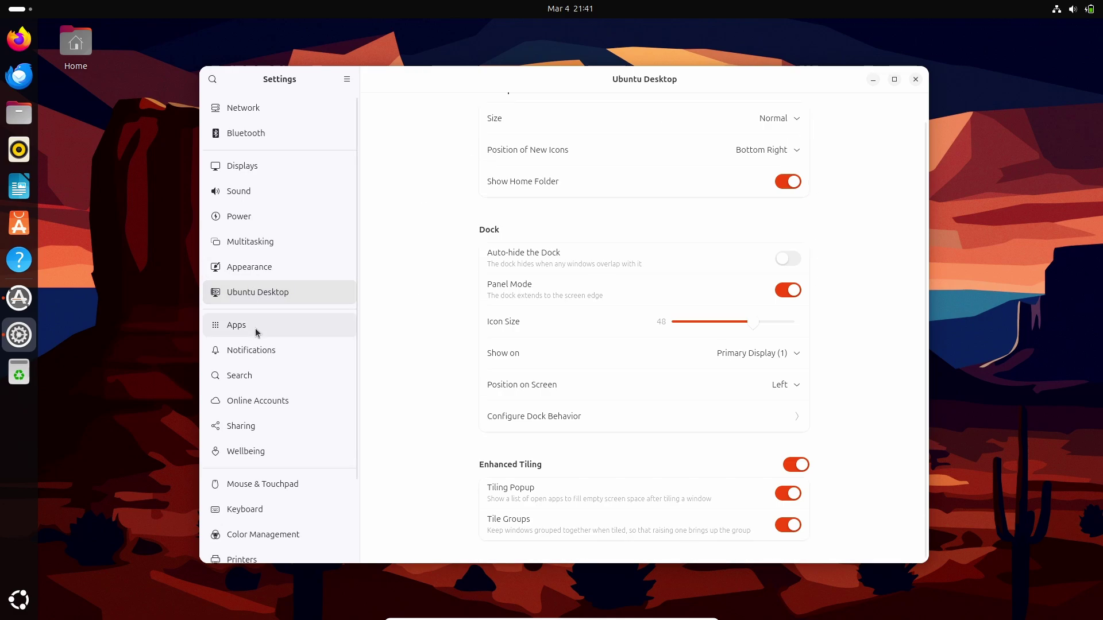
{"action": "scroll", "coordinate": [286, 384], "scroll_direction": "down", "scroll_amount": 3}
Check the About page's System Details (GNOME 48, X11), then close Settings.
{"action": "left_click", "coordinate": [240, 546]}
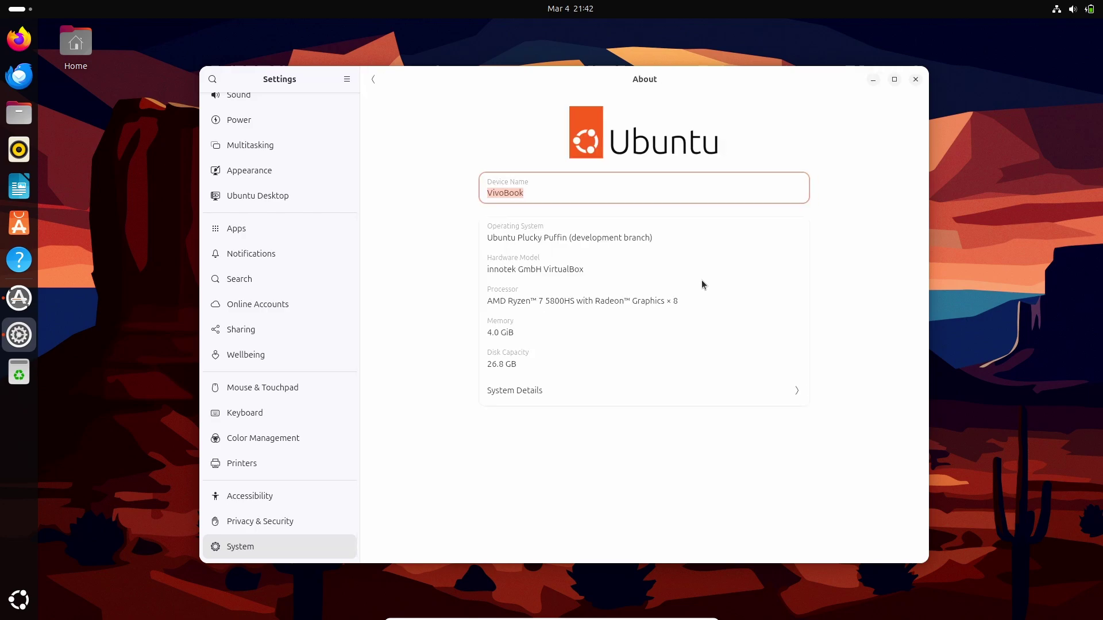
{"action": "left_click", "coordinate": [520, 395]}
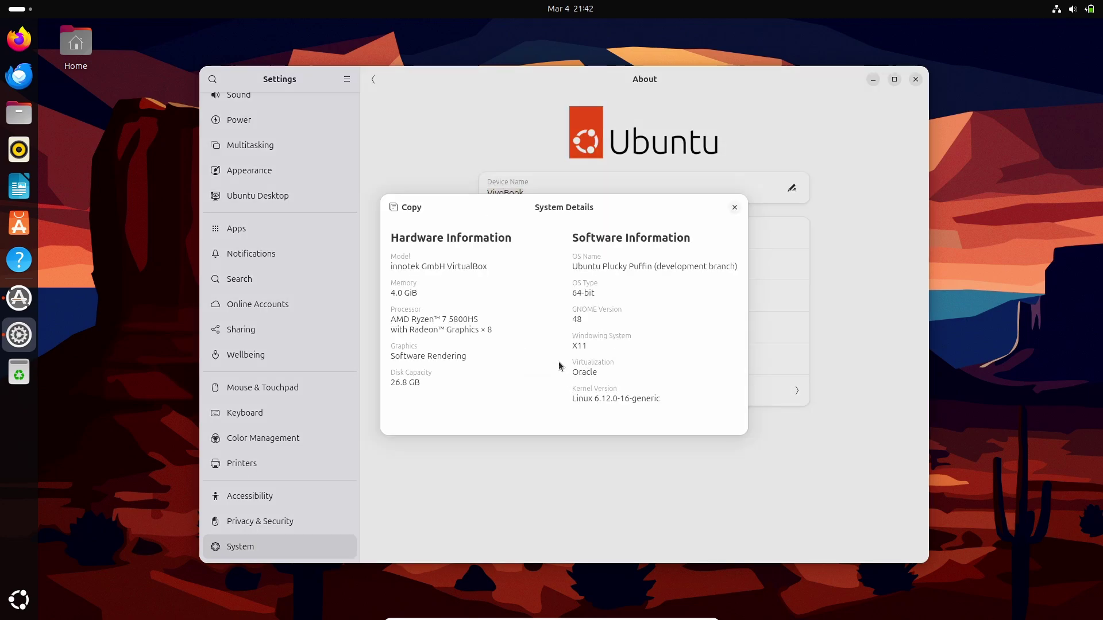
{"action": "left_click_drag", "start_coordinate": [582, 318], "coordinate": [564, 320]}
{"action": "left_click", "coordinate": [734, 207]}
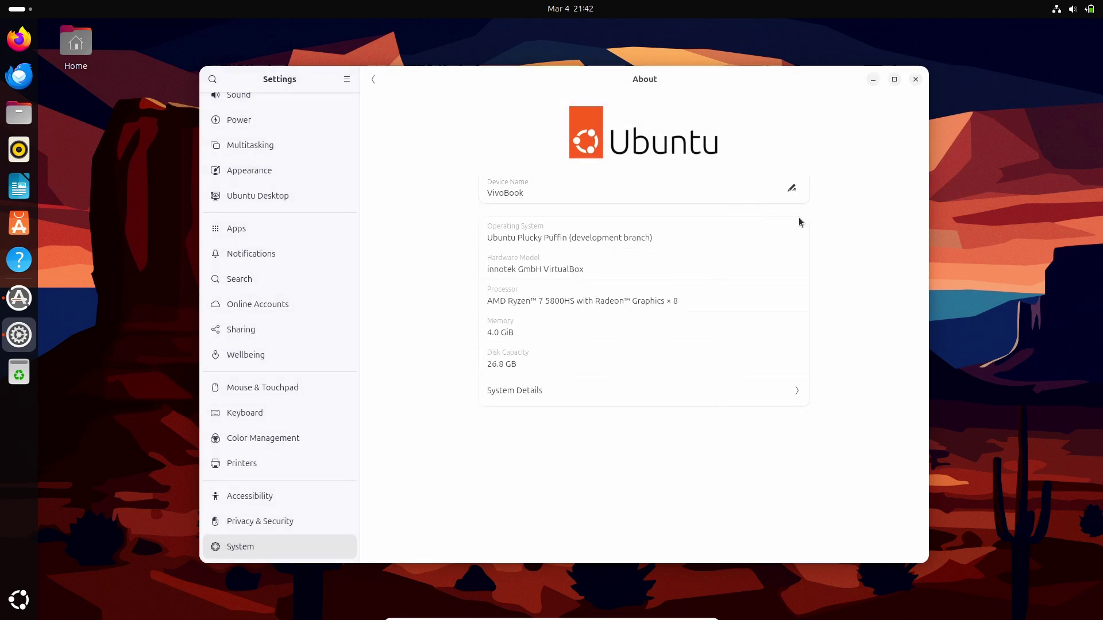
{"action": "left_click", "coordinate": [915, 79]}
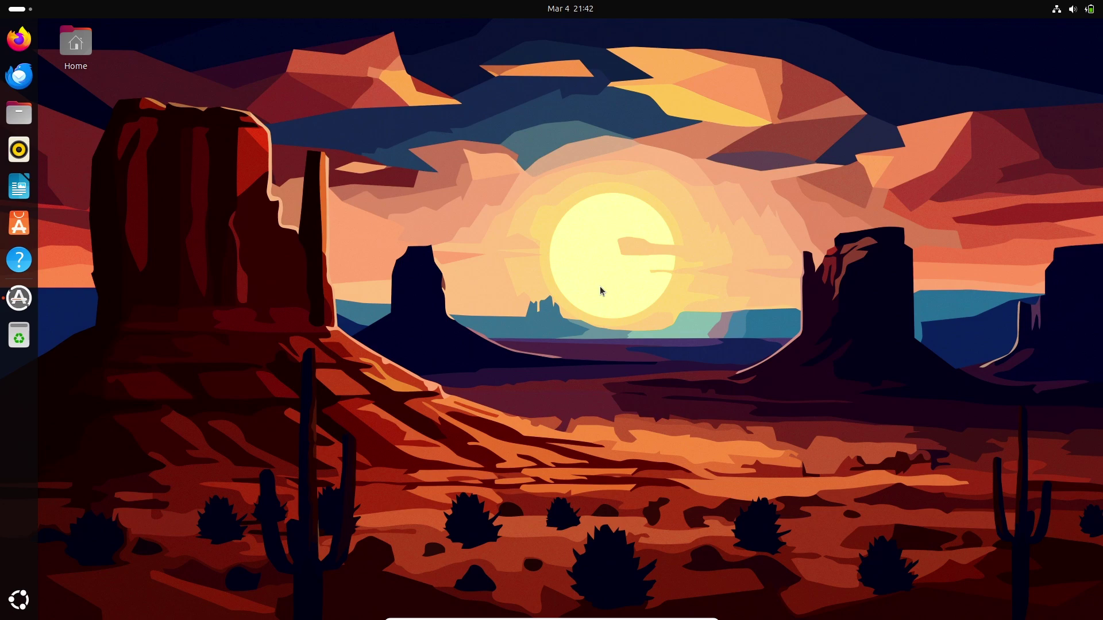
Search the app overview for 'papers', then clear the search.
{"action": "left_click", "coordinate": [17, 597]}
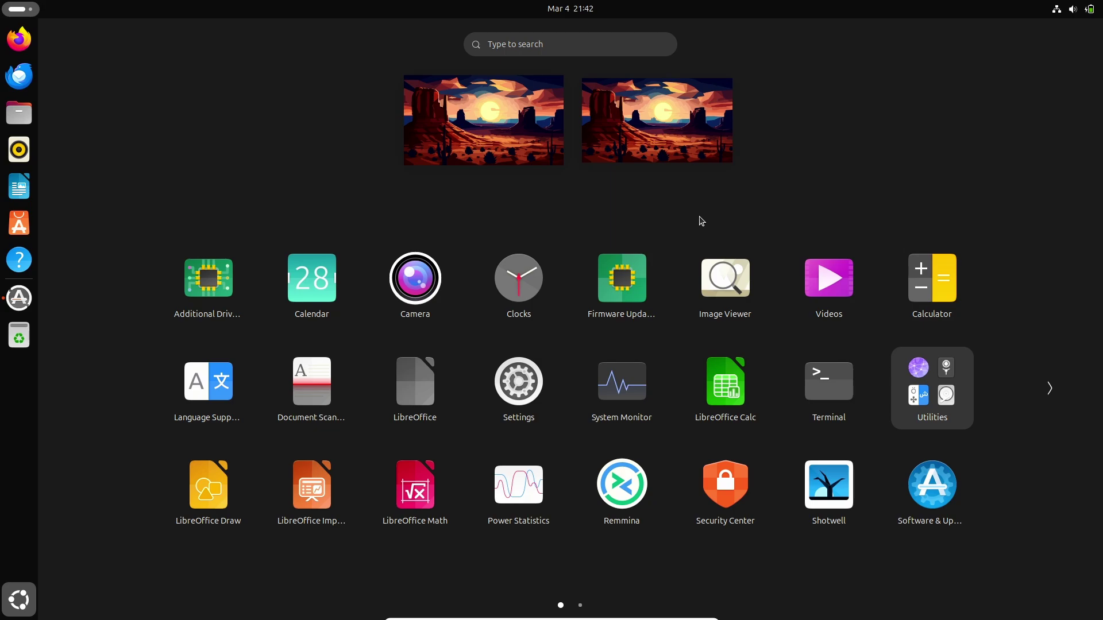
{"action": "type", "text": "papers"}
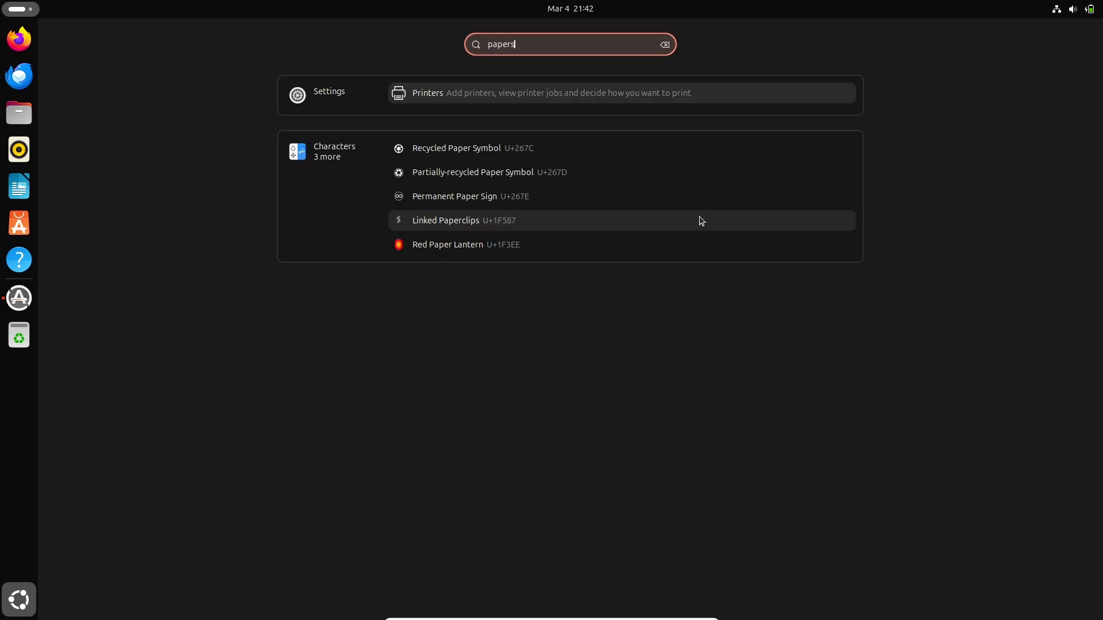
{"action": "key", "text": "BackSpace"}
{"action": "key", "text": "BackSpace"}
{"action": "key", "text": "BackSpace"}
{"action": "key", "text": "BackSpace"}
{"action": "key", "text": "BackSpace"}
{"action": "key", "text": "BackSpace"}
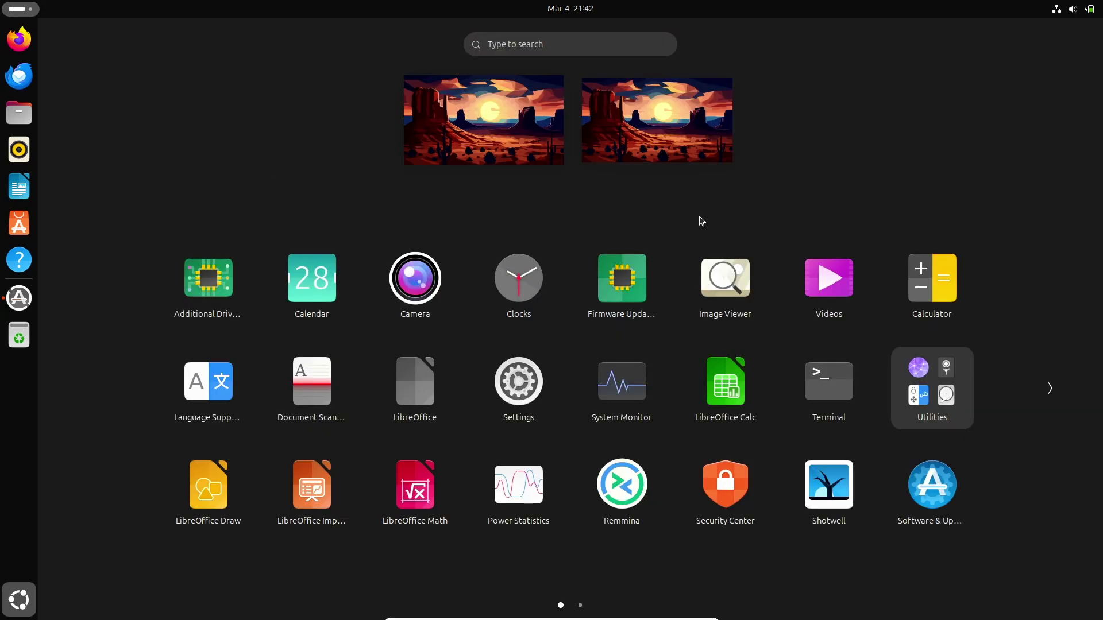
{"action": "mouse_move", "coordinate": [1, 1]}
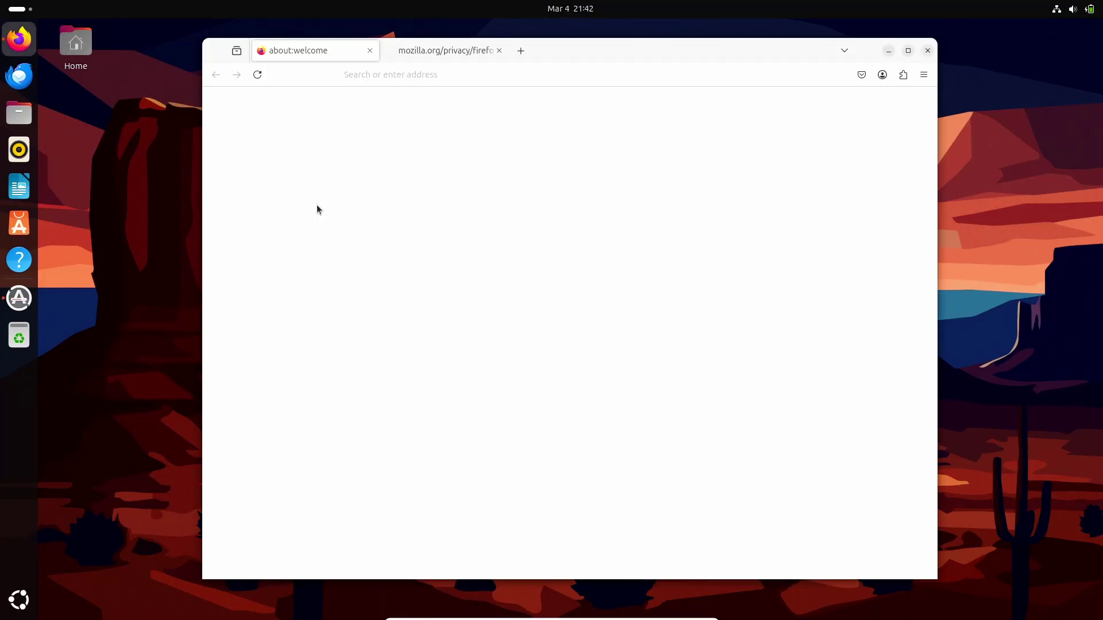
Search the web for 'cbse mathematics pdf sample paper' and open the first CBSE result.
{"action": "left_click", "coordinate": [511, 75]}
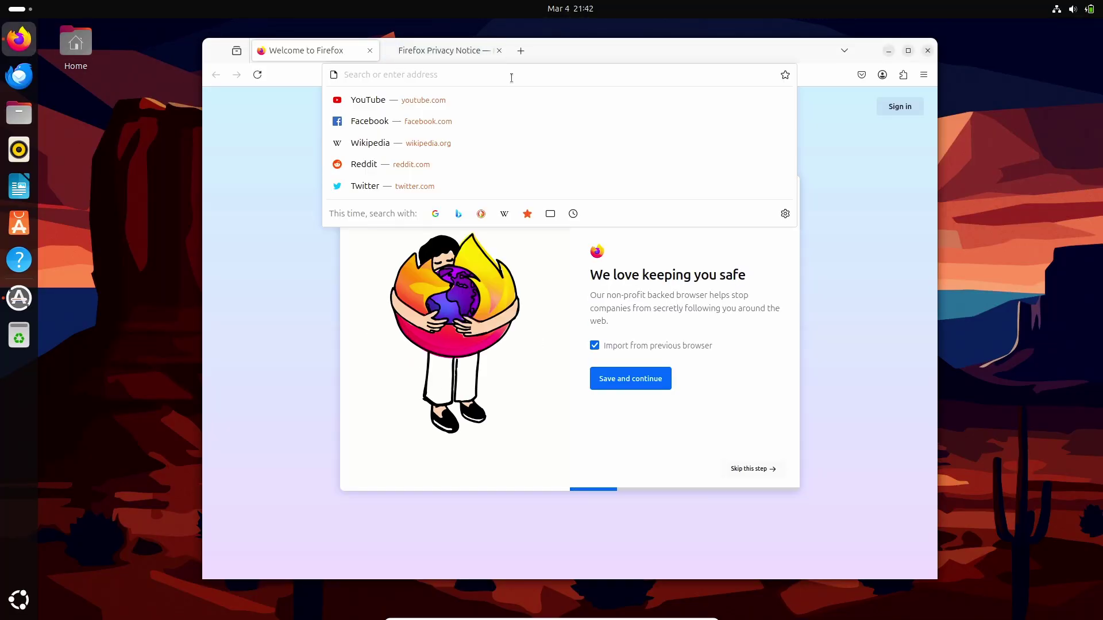
{"action": "type", "text": "cbse"}
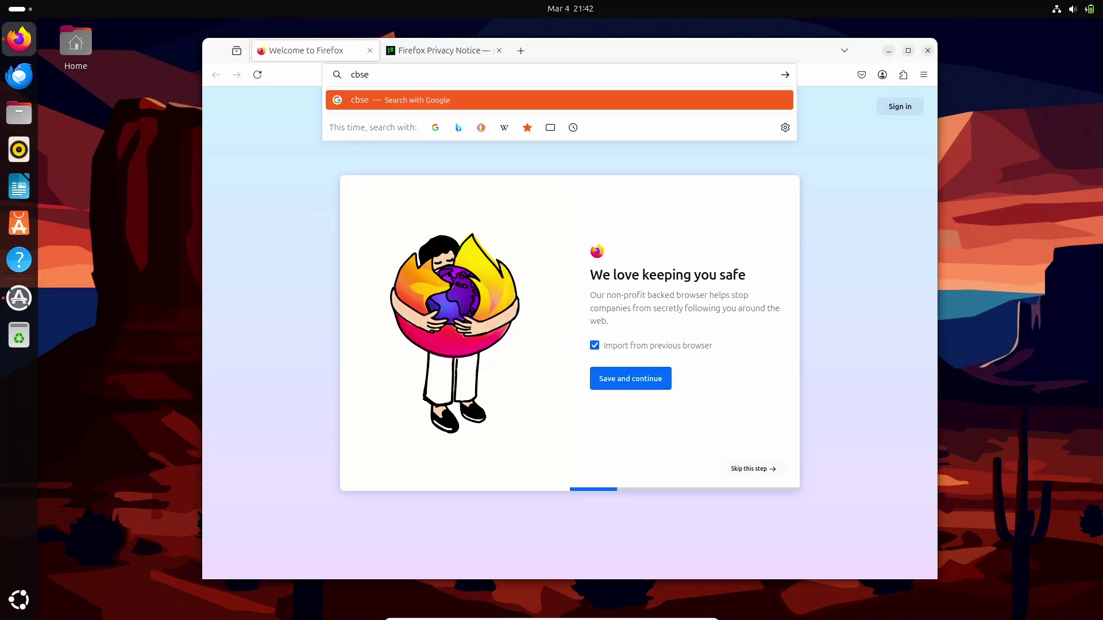
{"action": "type", "text": " mathematics pd"}
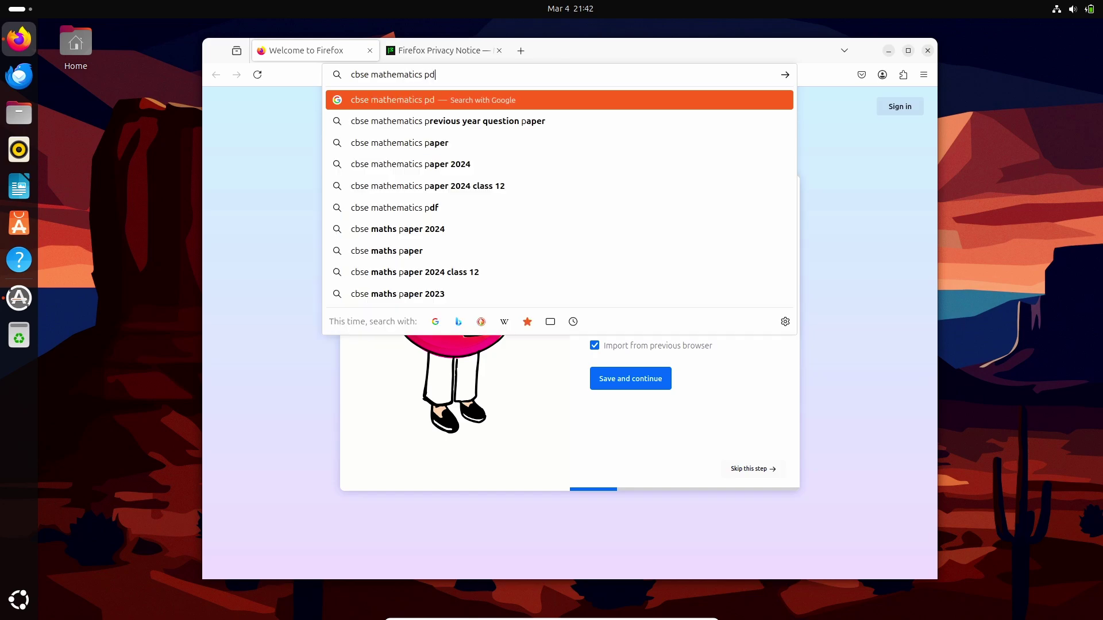
{"action": "type", "text": "f sample paper"}
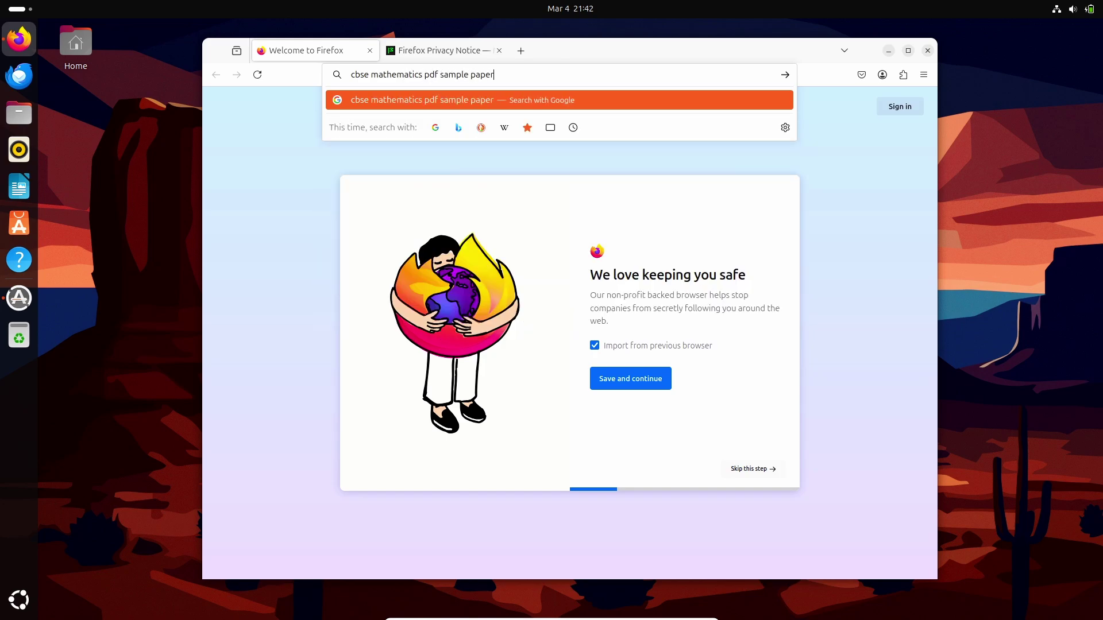
{"action": "key", "text": "Return"}
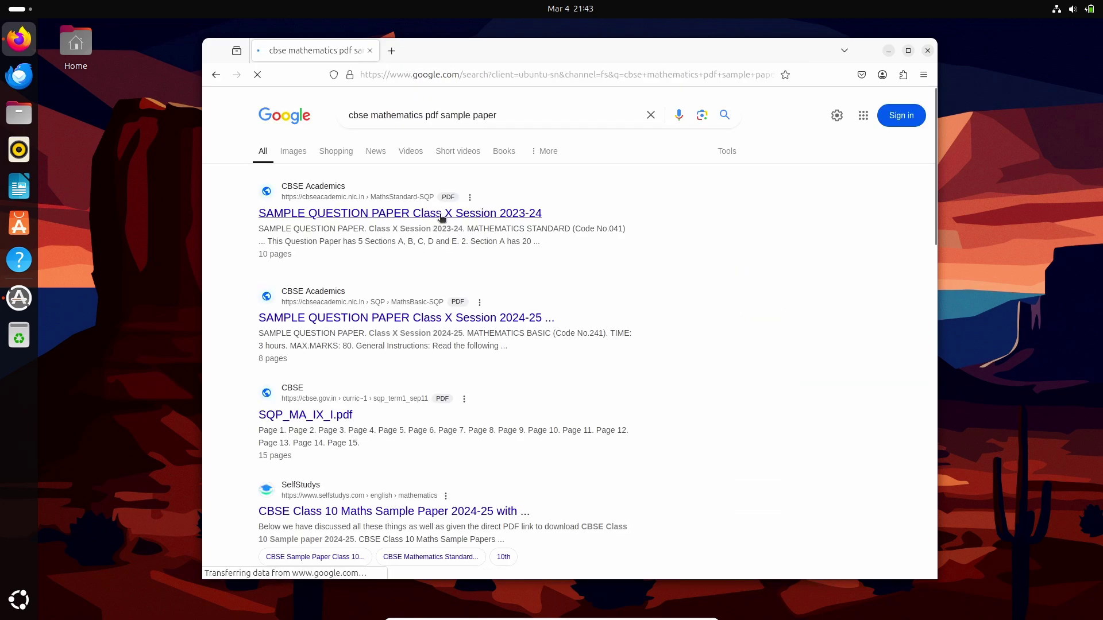
{"action": "left_click", "coordinate": [441, 213]}
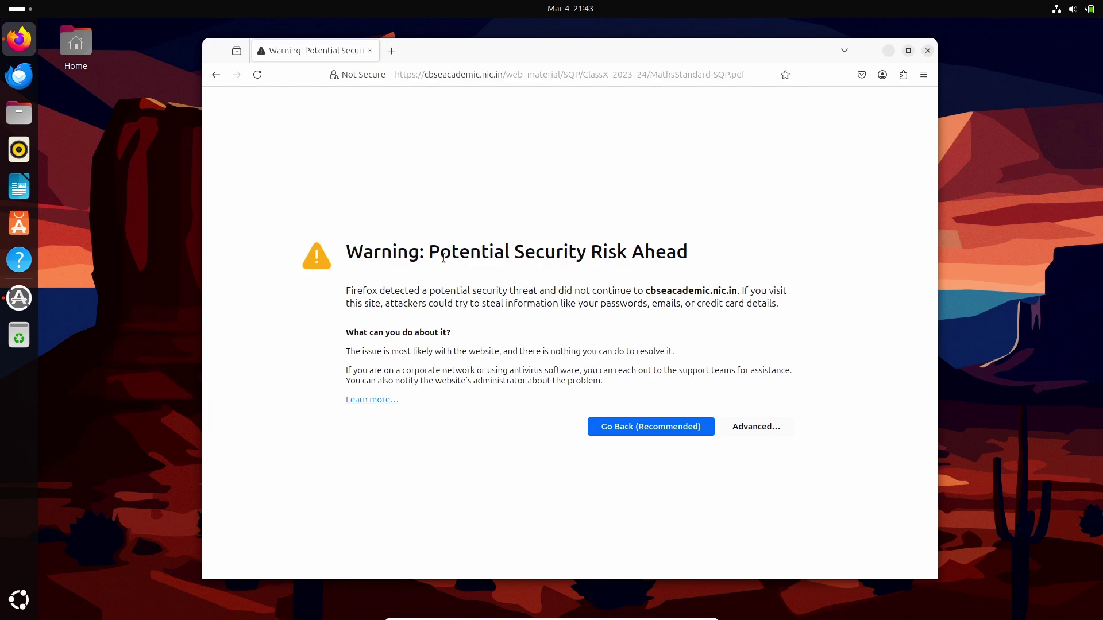
Accept the certificate risk to load the sample paper PDF and dismiss the highlighter promo.
{"action": "left_click_drag", "start_coordinate": [429, 251], "coordinate": [657, 244]}
{"action": "key", "text": "shift+Home"}
{"action": "left_click", "coordinate": [702, 244]}
{"action": "left_click", "coordinate": [742, 426]}
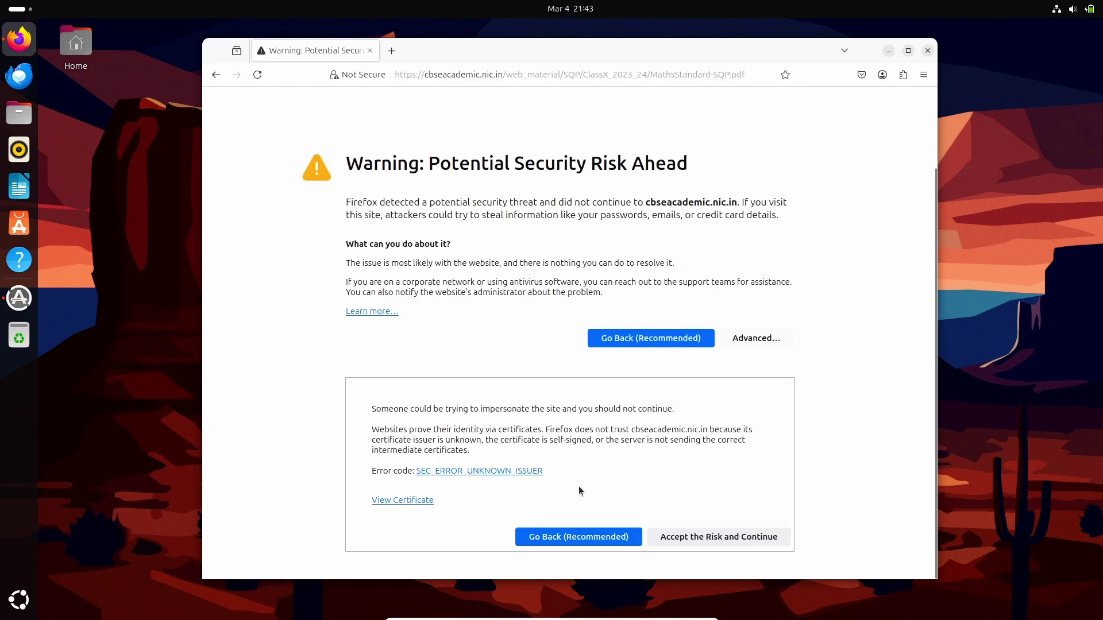
{"action": "left_click", "coordinate": [689, 538]}
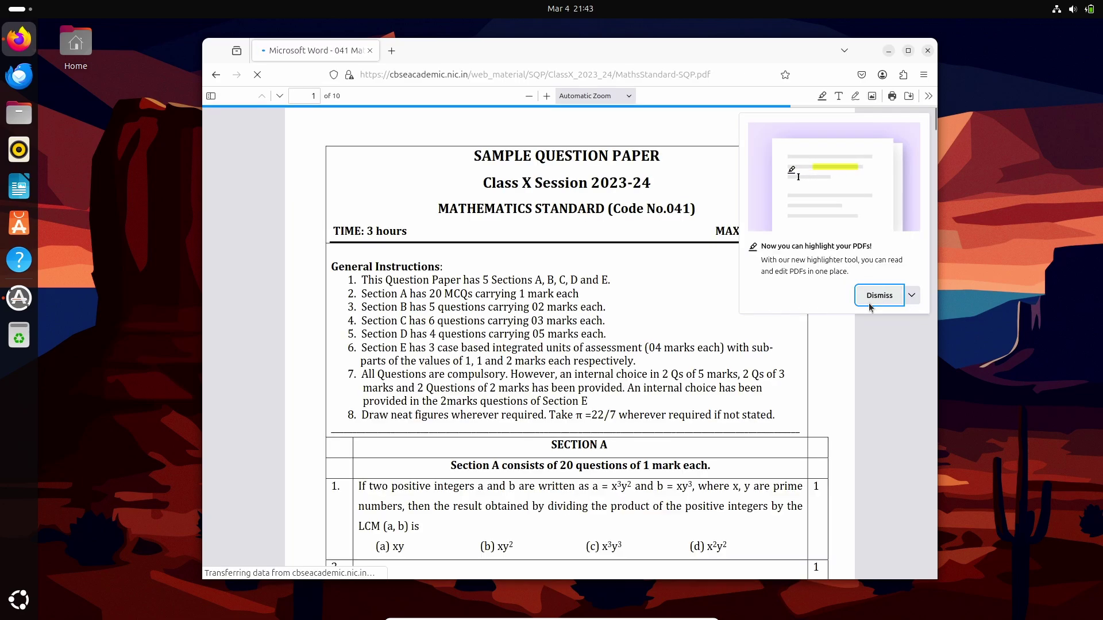
{"action": "left_click", "coordinate": [869, 304]}
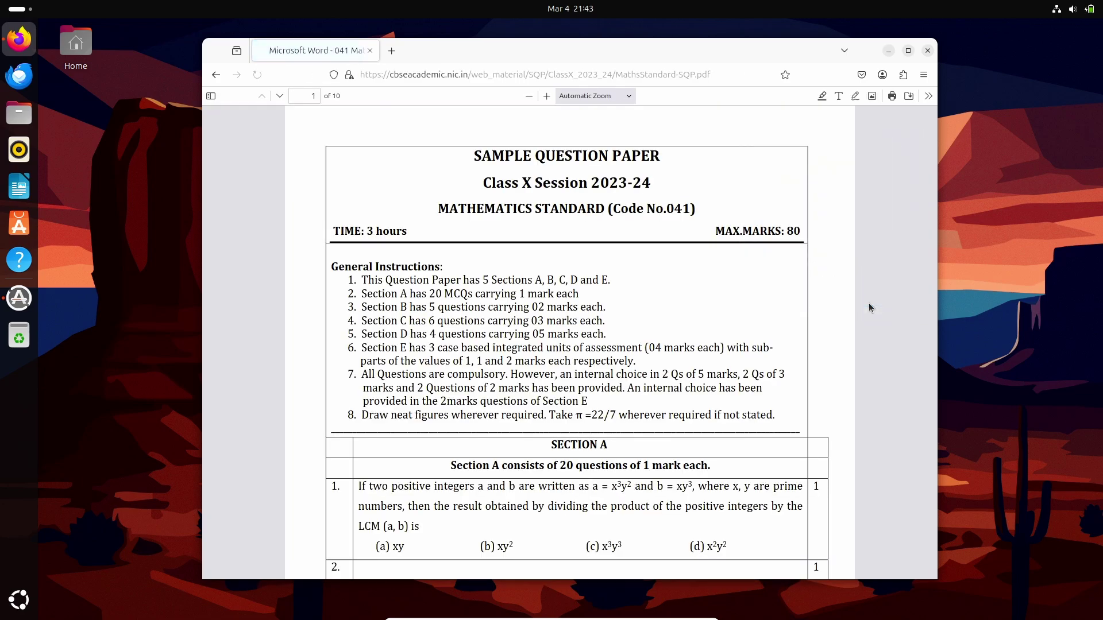
{"action": "scroll", "coordinate": [558, 343], "scroll_direction": "down", "scroll_amount": 15}
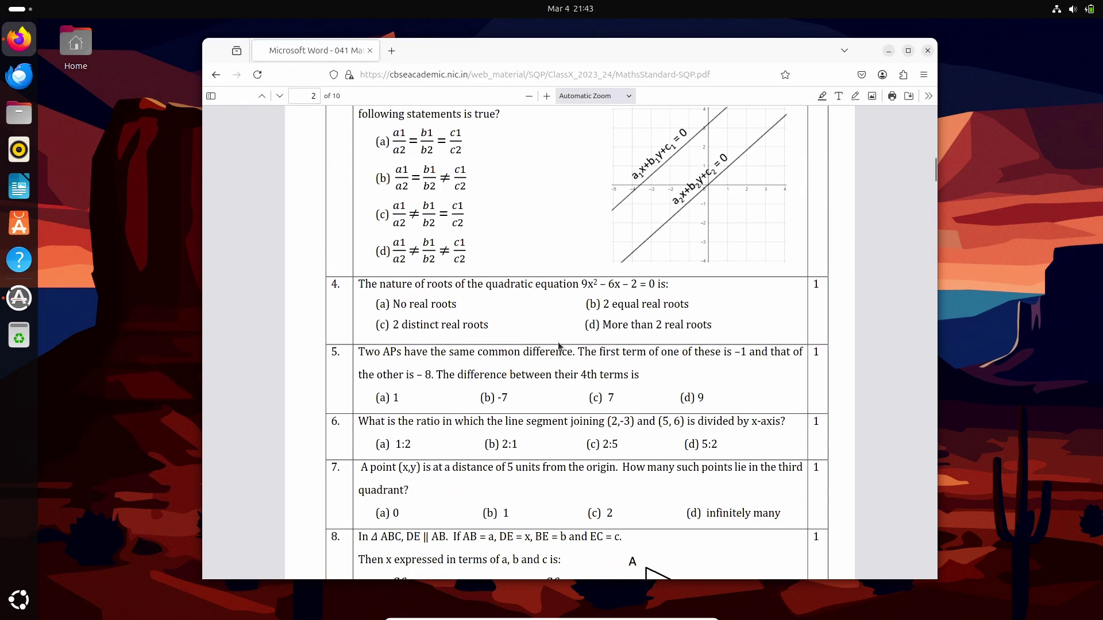
{"action": "key", "text": "Home"}
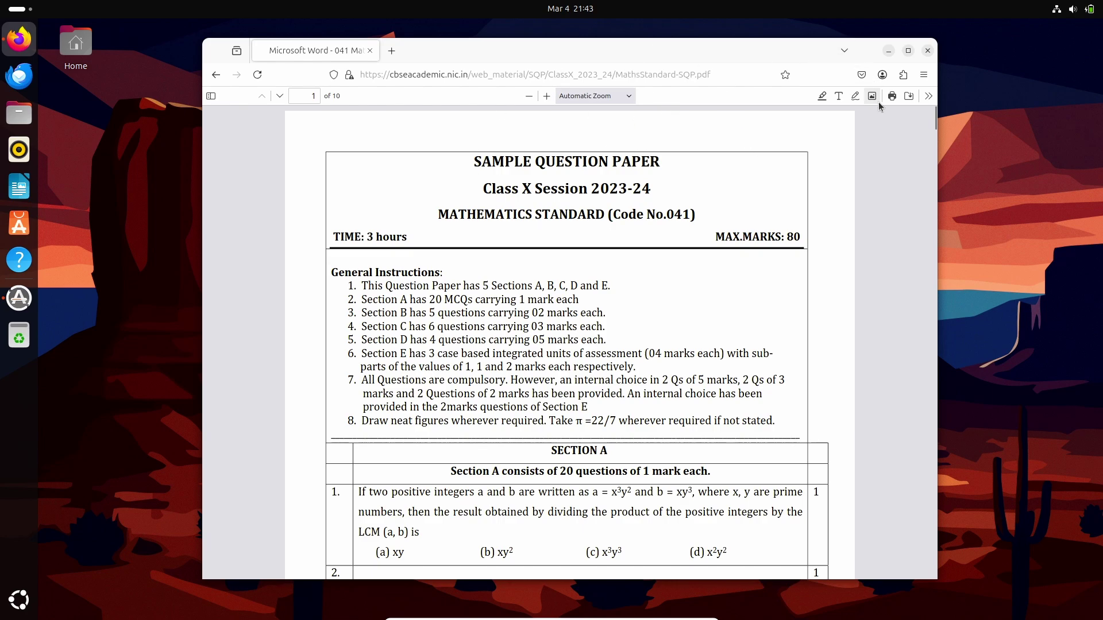
Save the PDF as MathsStandard-SQP.pdf in the Documents folder.
{"action": "left_click", "coordinate": [913, 99]}
{"action": "left_click", "coordinate": [358, 308]}
{"action": "left_click", "coordinate": [786, 446]}
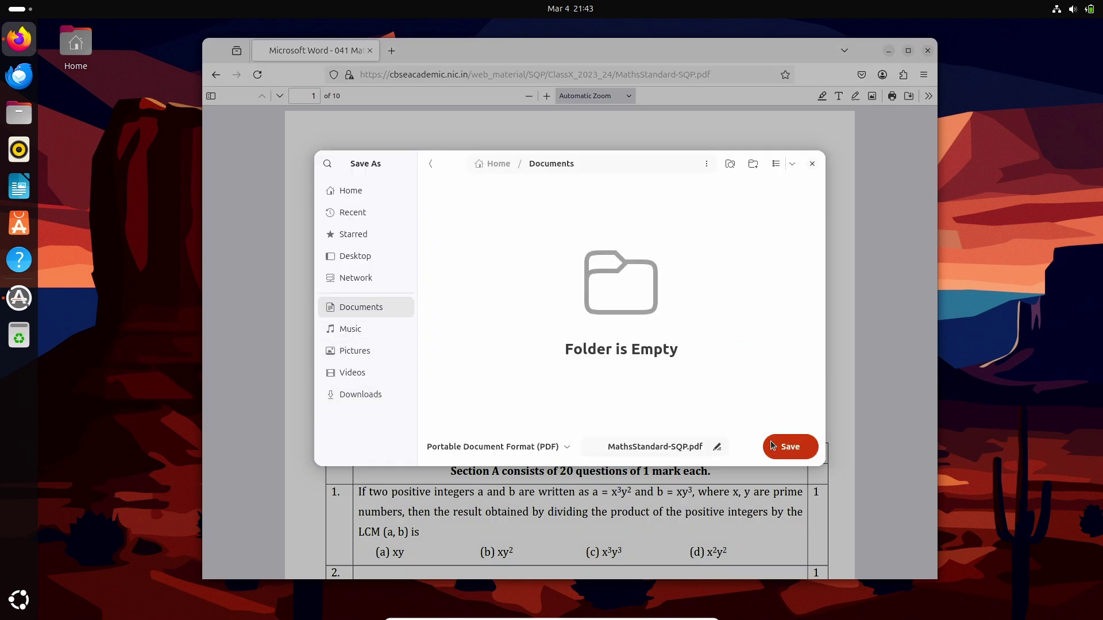
{"action": "left_click", "coordinate": [927, 50]}
{"action": "left_click", "coordinate": [17, 112]}
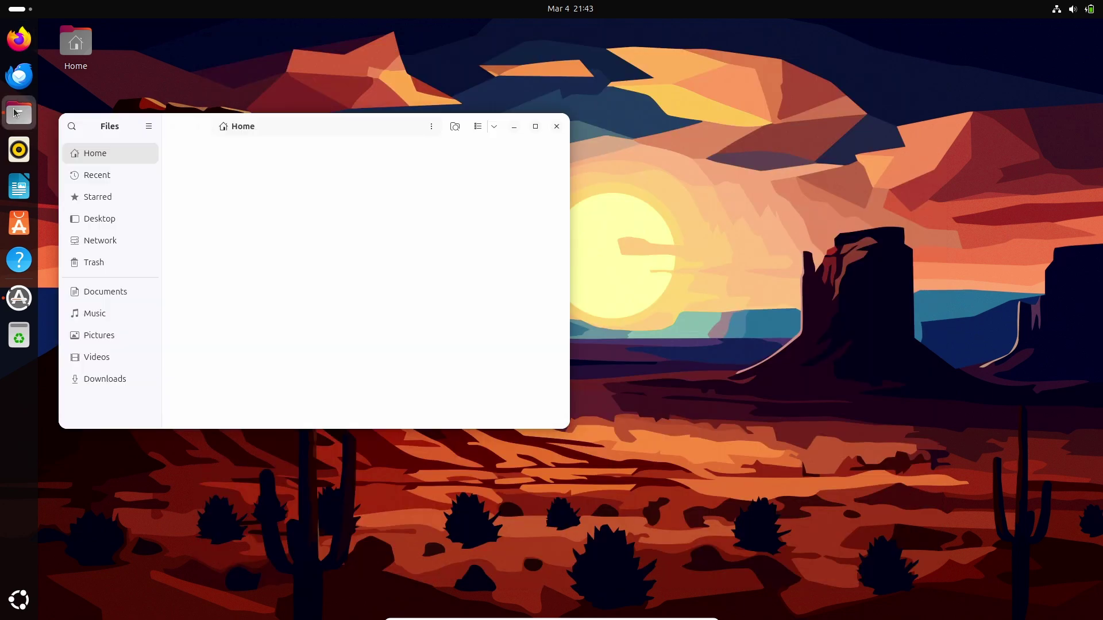
{"action": "left_click_drag", "start_coordinate": [195, 127], "coordinate": [425, 148]}
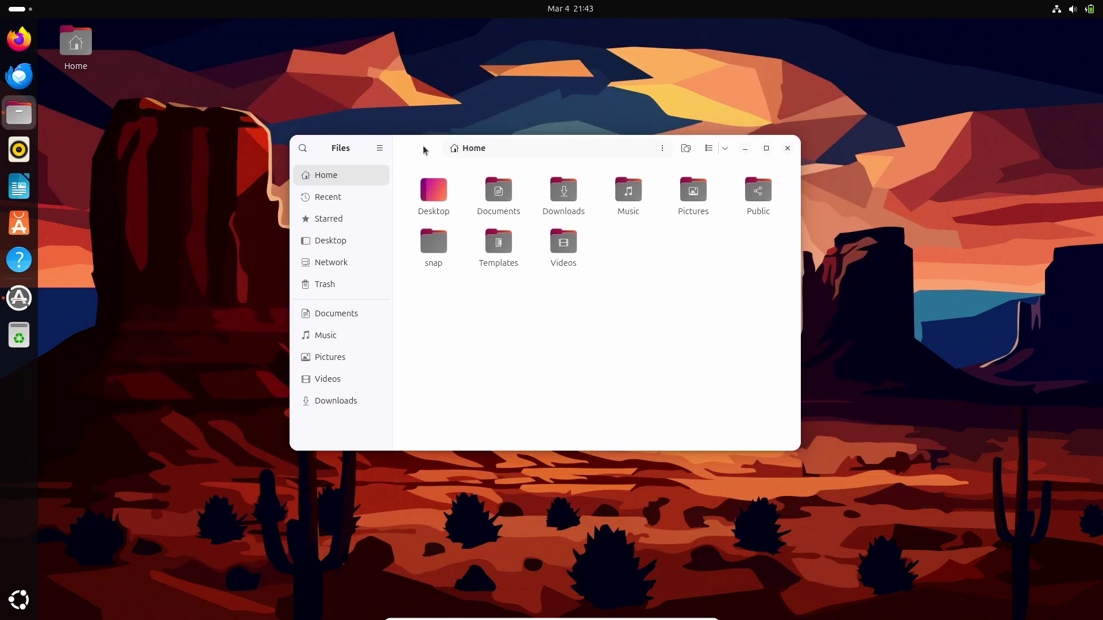
{"action": "left_click", "coordinate": [356, 320]}
{"action": "double_click", "coordinate": [433, 193]}
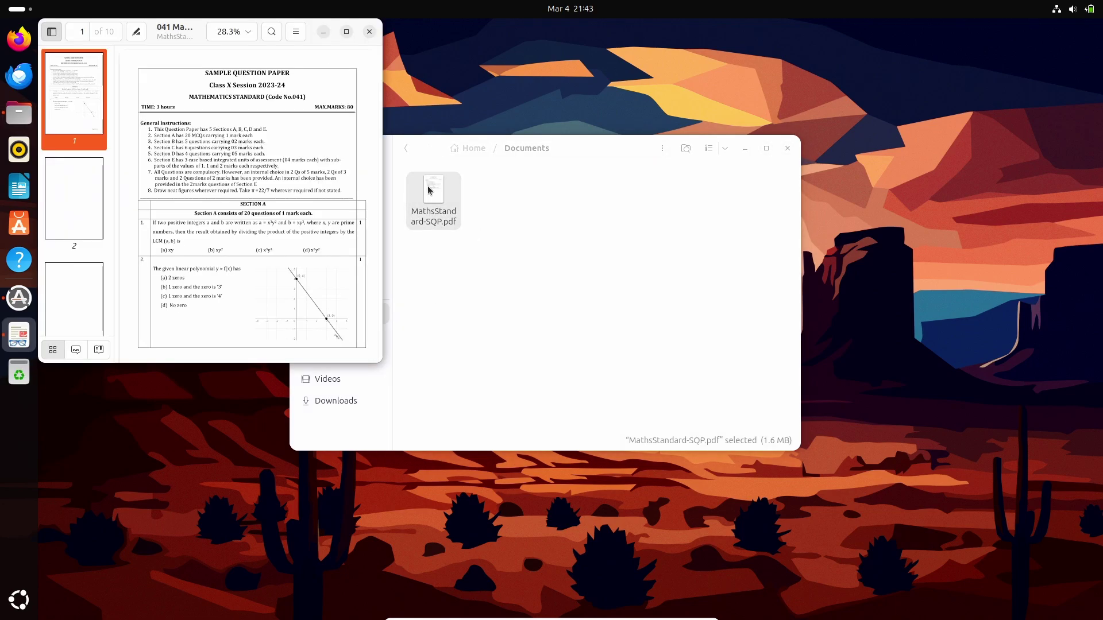
{"action": "left_click", "coordinate": [787, 148]}
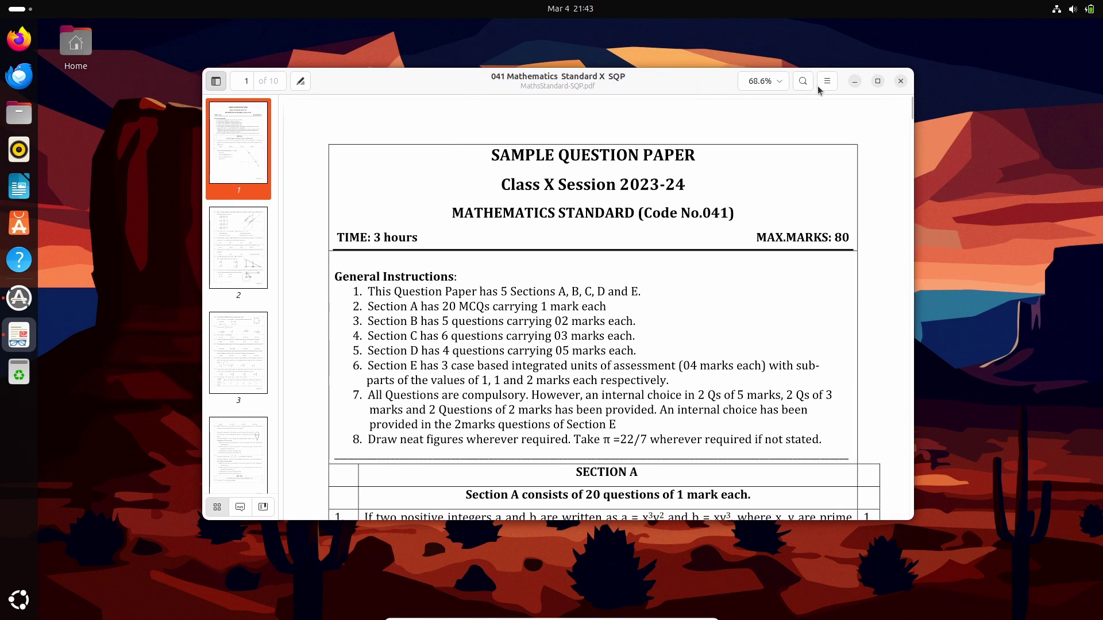
{"action": "left_click", "coordinate": [827, 81]}
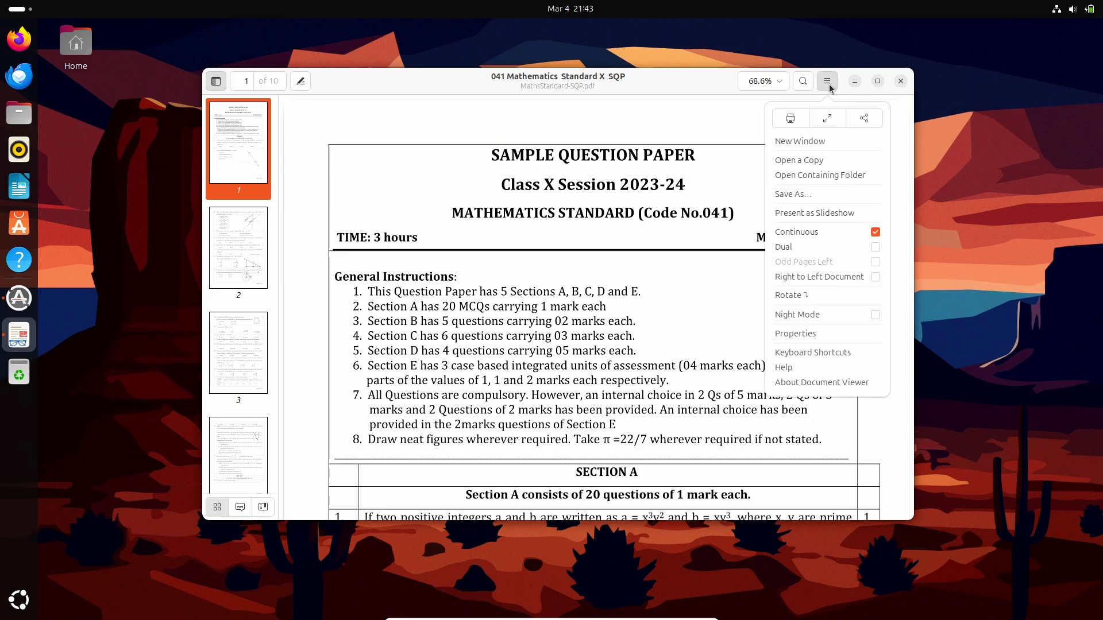
{"action": "left_click", "coordinate": [791, 383]}
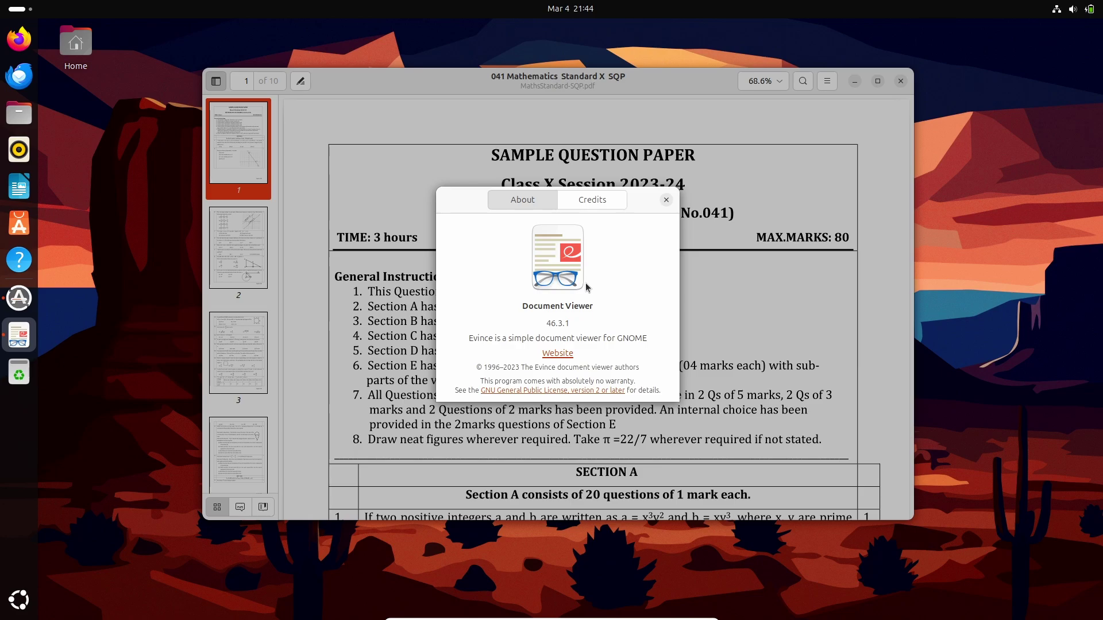
{"action": "left_click", "coordinate": [667, 200]}
{"action": "scroll", "coordinate": [629, 314], "scroll_direction": "down", "scroll_amount": 5}
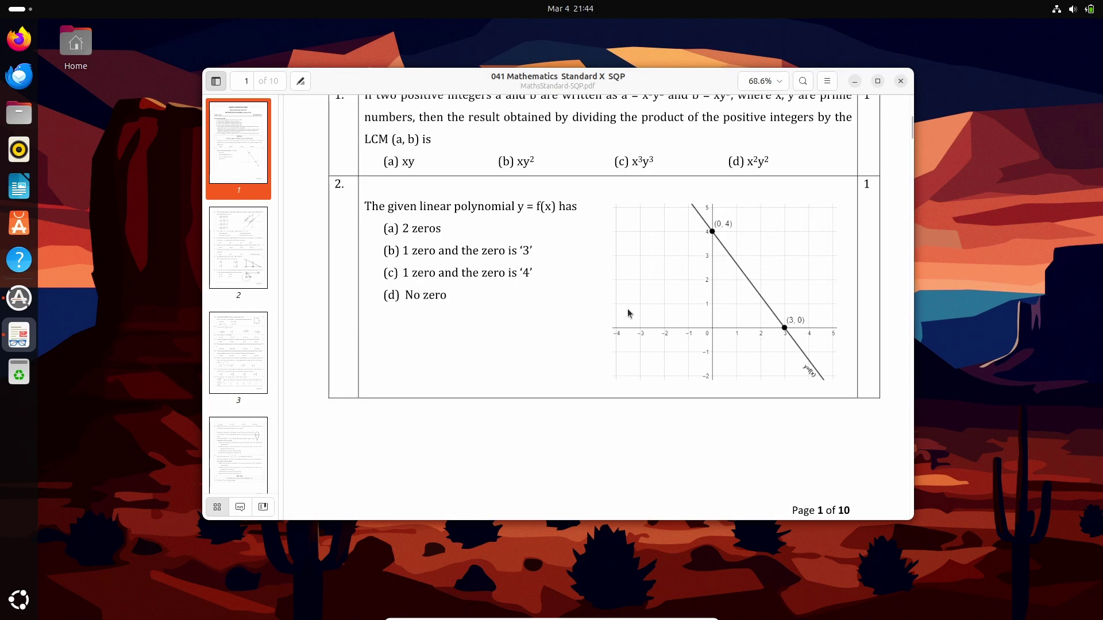
{"action": "scroll", "coordinate": [629, 314], "scroll_direction": "down", "scroll_amount": 5}
{"action": "scroll", "coordinate": [628, 314], "scroll_direction": "up", "scroll_amount": 15}
Bring Software Updater forward and show the details of the 8 kB System components update.
{"action": "left_click", "coordinate": [899, 81]}
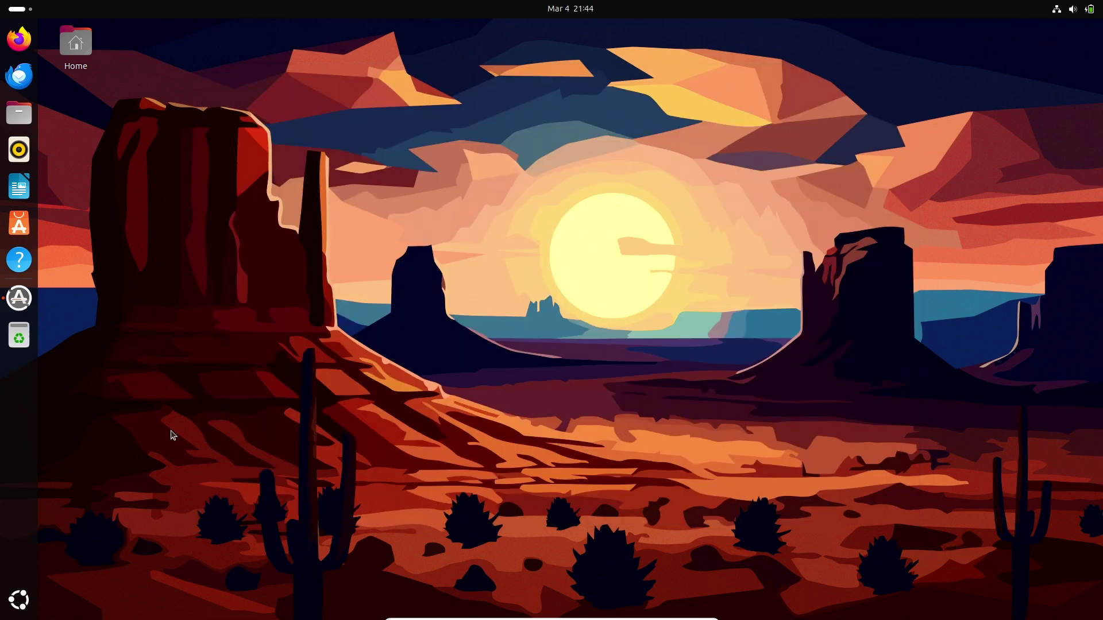
{"action": "key", "text": "super"}
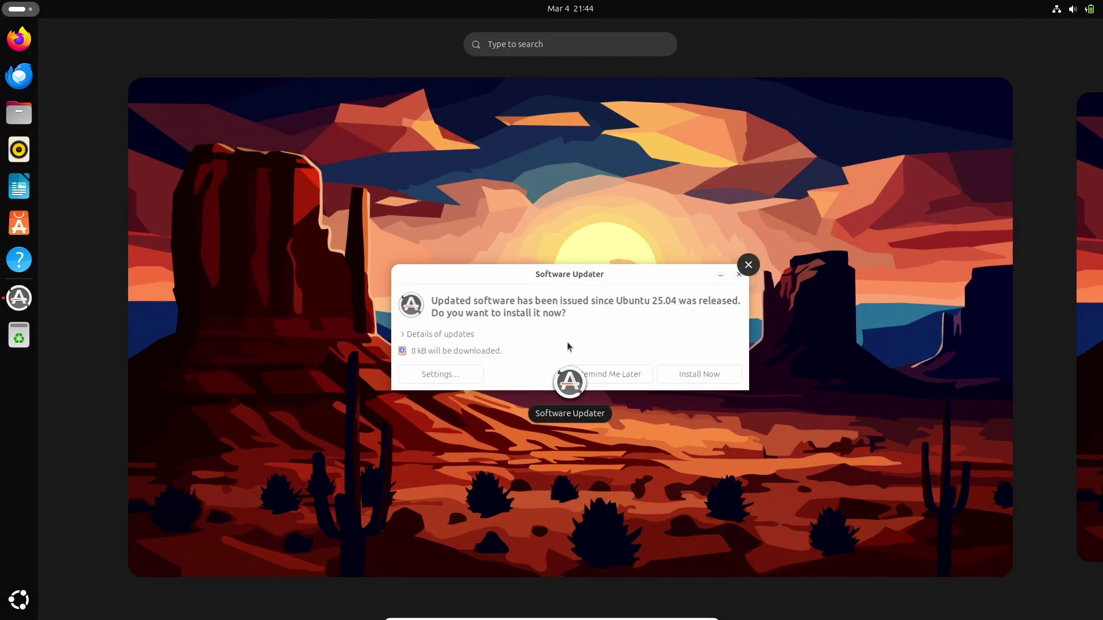
{"action": "left_click", "coordinate": [567, 342]}
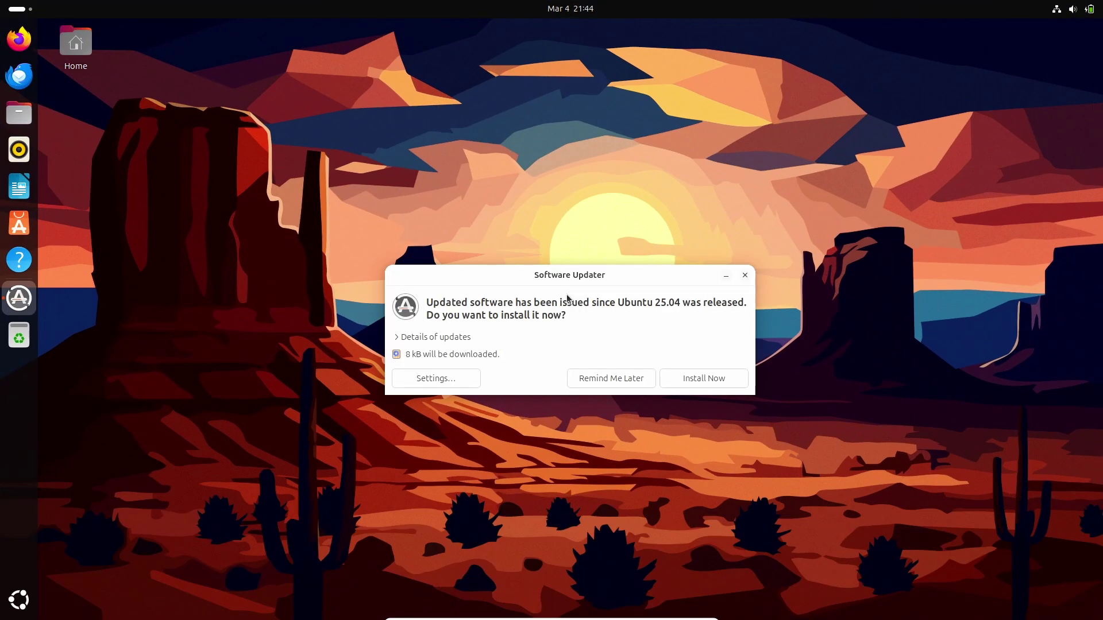
{"action": "left_click", "coordinate": [435, 337]}
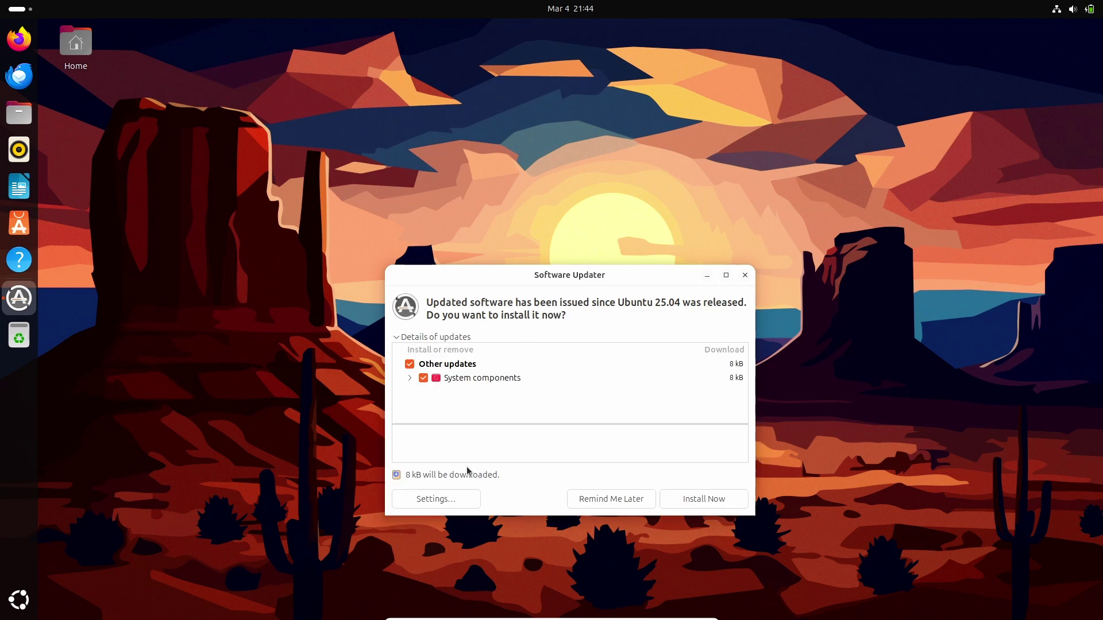
{"action": "left_click", "coordinate": [19, 600]}
{"action": "scroll", "coordinate": [534, 380], "scroll_direction": "down", "scroll_amount": 1}
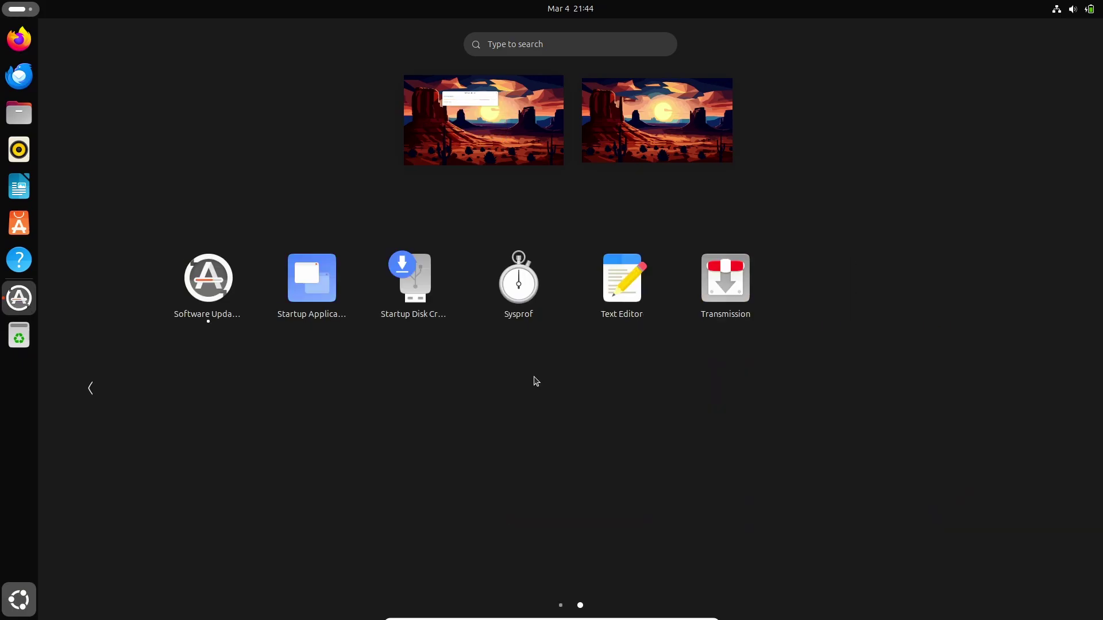
{"action": "scroll", "coordinate": [535, 381], "scroll_direction": "up", "scroll_amount": 1}
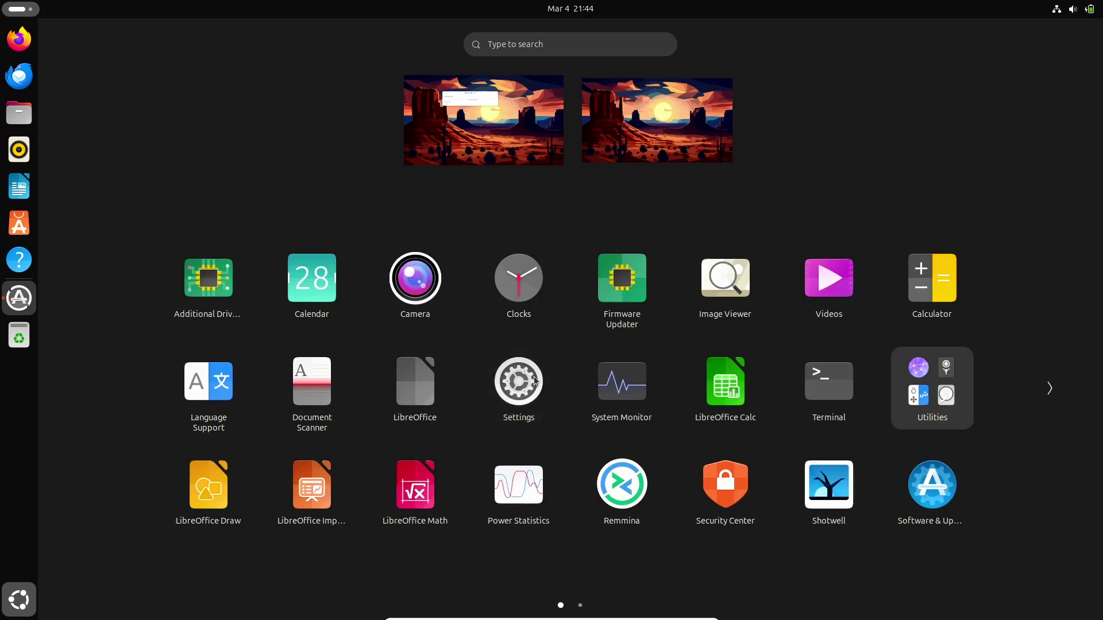
{"action": "left_click", "coordinate": [738, 516]}
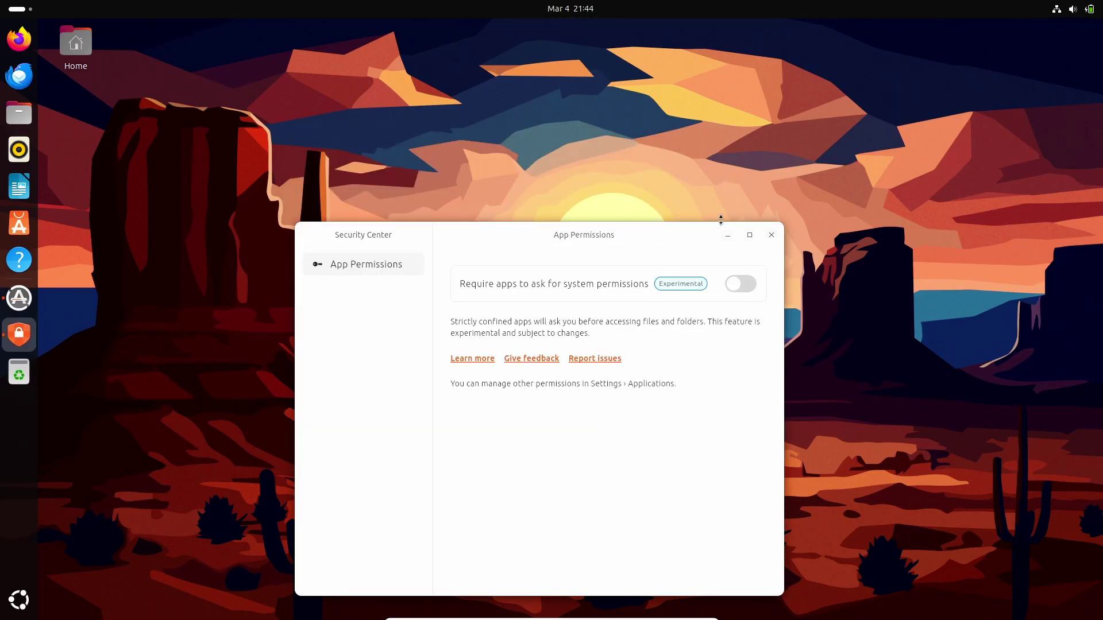
{"action": "left_click_drag", "start_coordinate": [658, 234], "coordinate": [651, 93]}
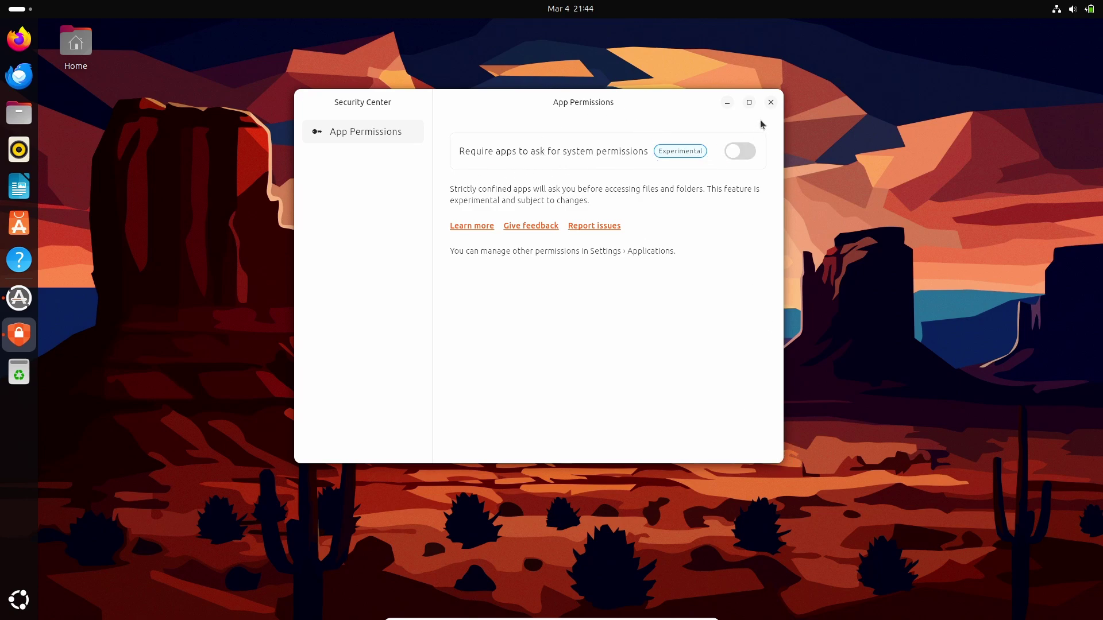
{"action": "left_click", "coordinate": [771, 103]}
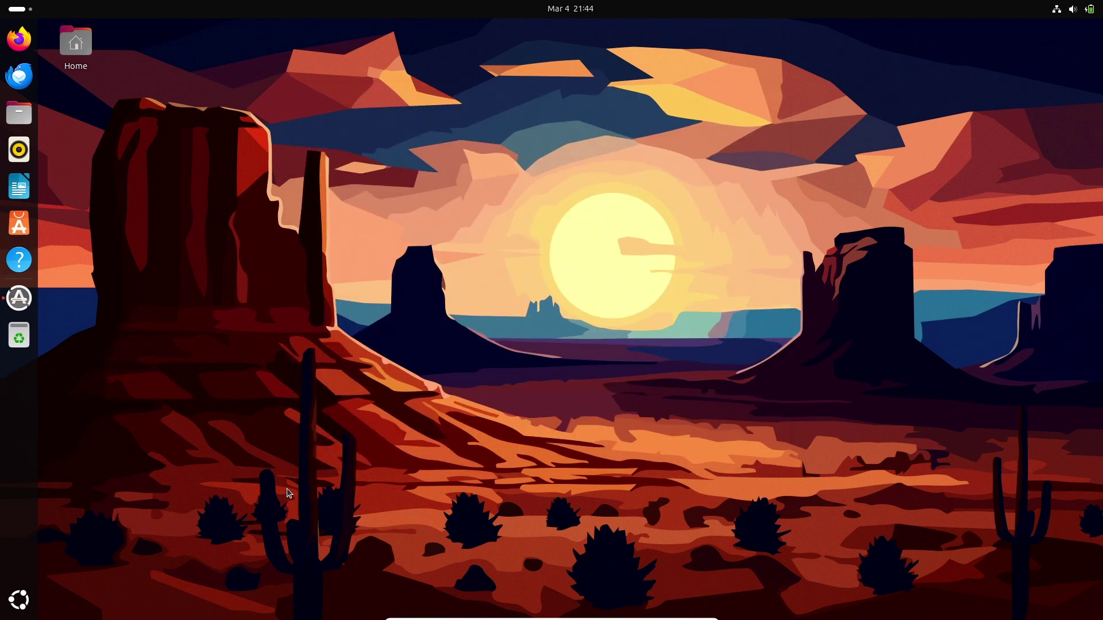
In a new terminal, try sudo apt install gnome-web, entering the administrator password.
{"action": "left_click", "coordinate": [18, 599]}
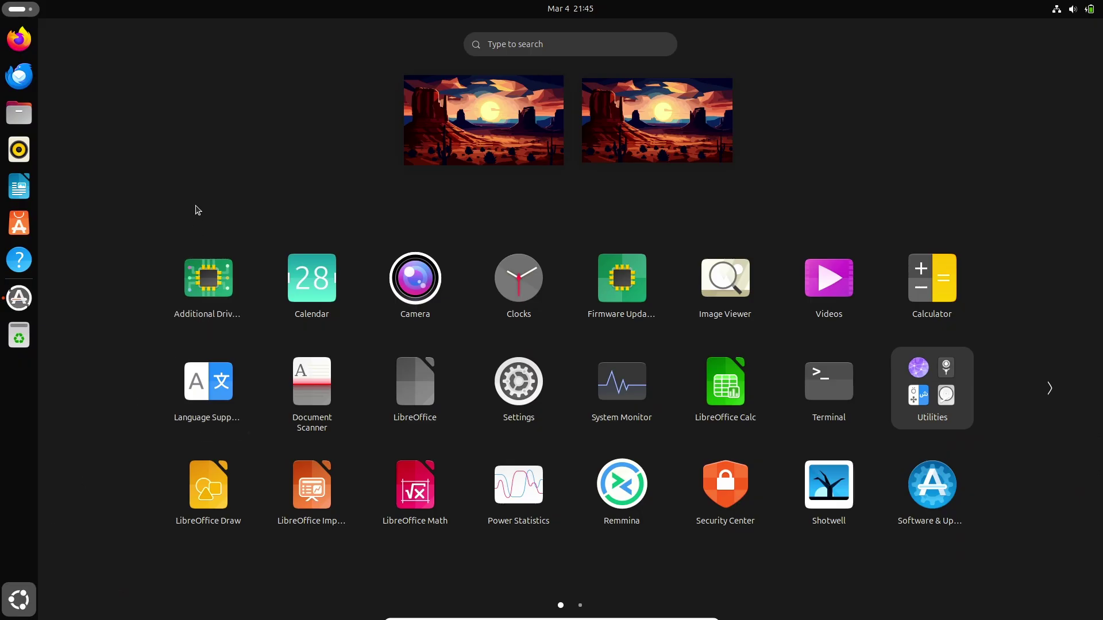
{"action": "key", "text": "ctrl+alt+t"}
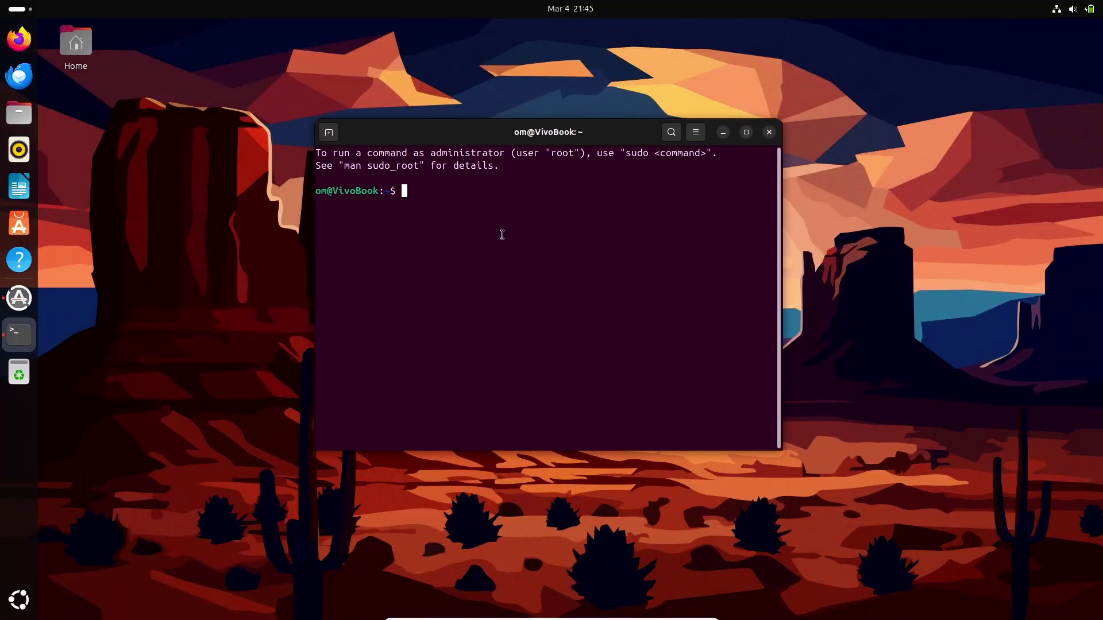
{"action": "type", "text": "sudo apt install gnome-"}
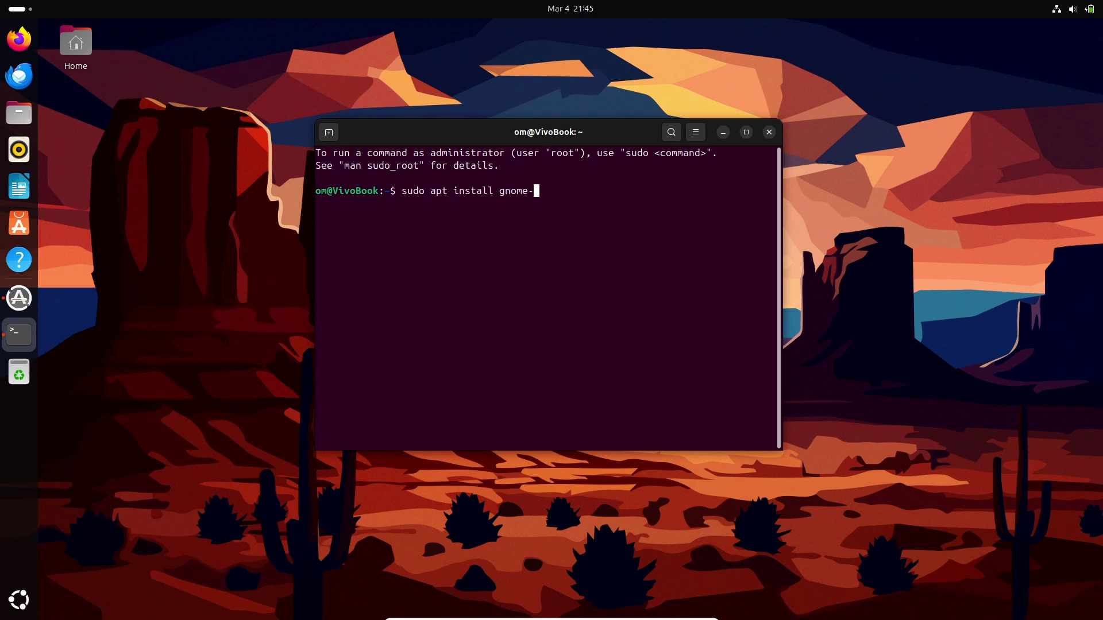
{"action": "type", "text": "web"}
{"action": "key", "text": "Return"}
Rerun the install as sudo apt install epiphany and confirm with y.
{"action": "key", "text": "Return"}
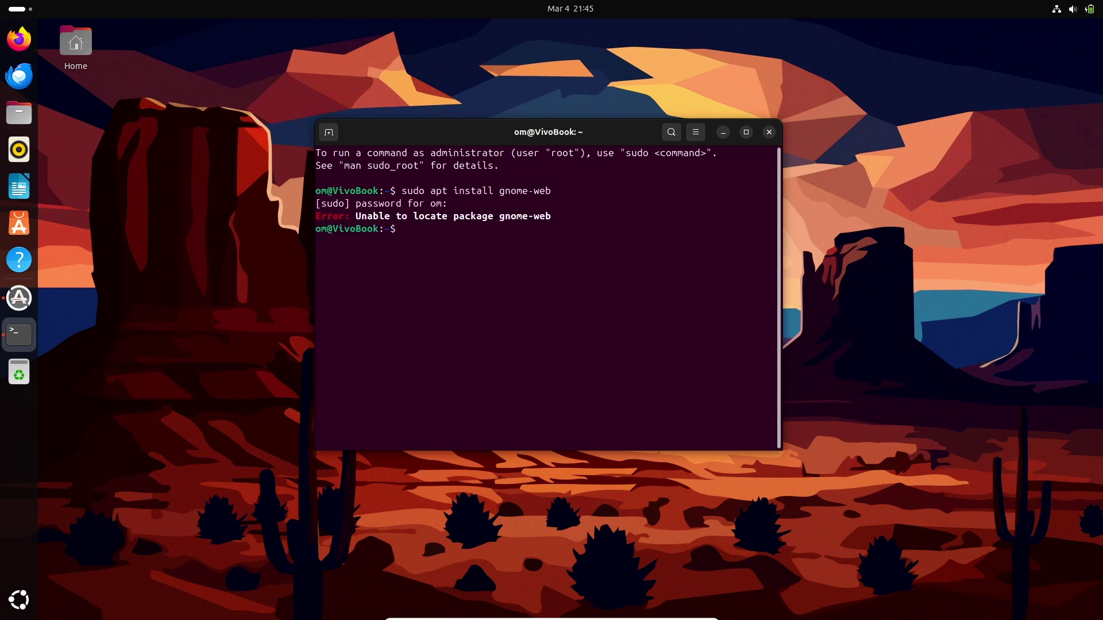
{"action": "key", "text": "Up"}
{"action": "key", "text": "BackSpace"}
{"action": "key", "text": "BackSpace"}
{"action": "key", "text": "BackSpace"}
{"action": "key", "text": "BackSpace"}
{"action": "key", "text": "BackSpace"}
{"action": "key", "text": "BackSpace"}
{"action": "key", "text": "BackSpace"}
{"action": "key", "text": "BackSpace"}
{"action": "key", "text": "BackSpace"}
{"action": "type", "text": "epiphany"}
{"action": "key", "text": "Return"}
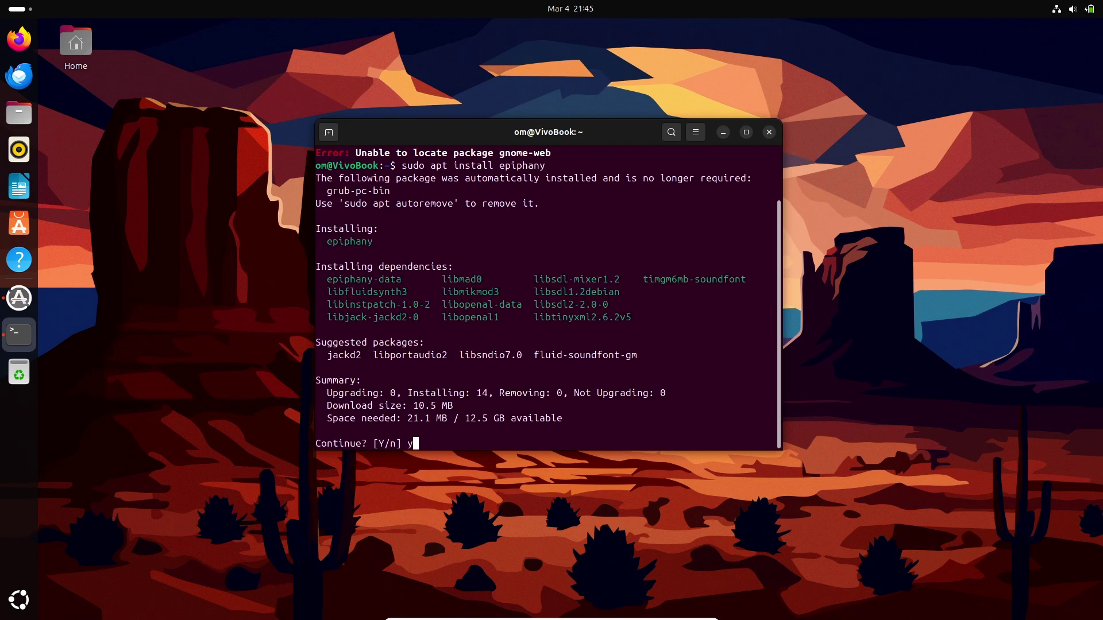
{"action": "type", "text": "y"}
{"action": "key", "text": "Return"}
Close the terminal and launch the Epiphany game by searching 'epi' in the app overview.
{"action": "left_click", "coordinate": [769, 132]}
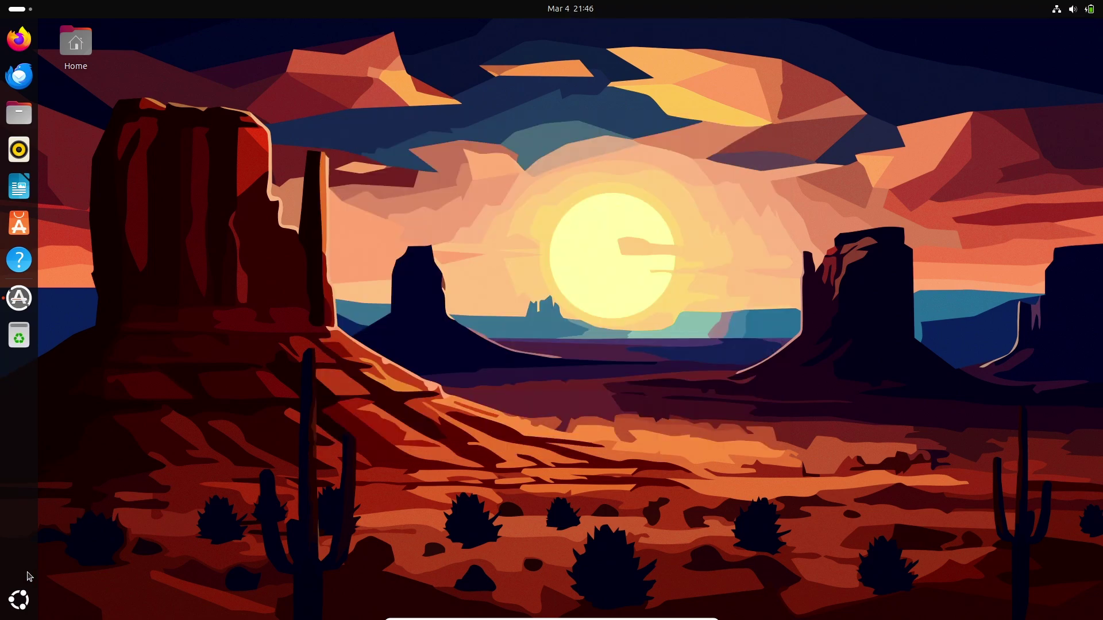
{"action": "left_click", "coordinate": [19, 597]}
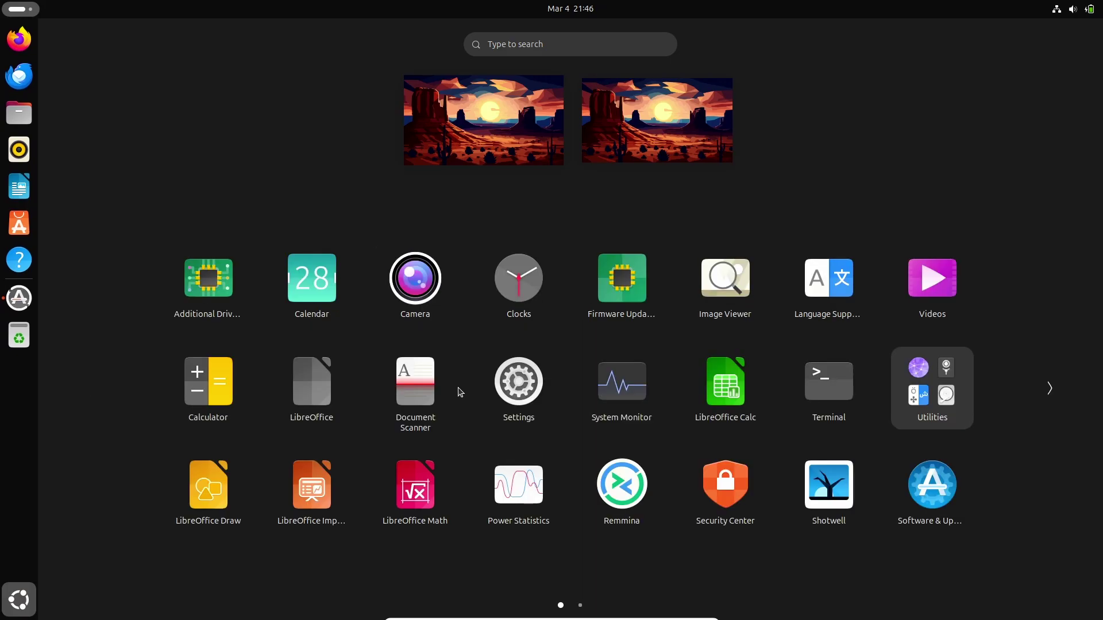
{"action": "type", "text": "epi"}
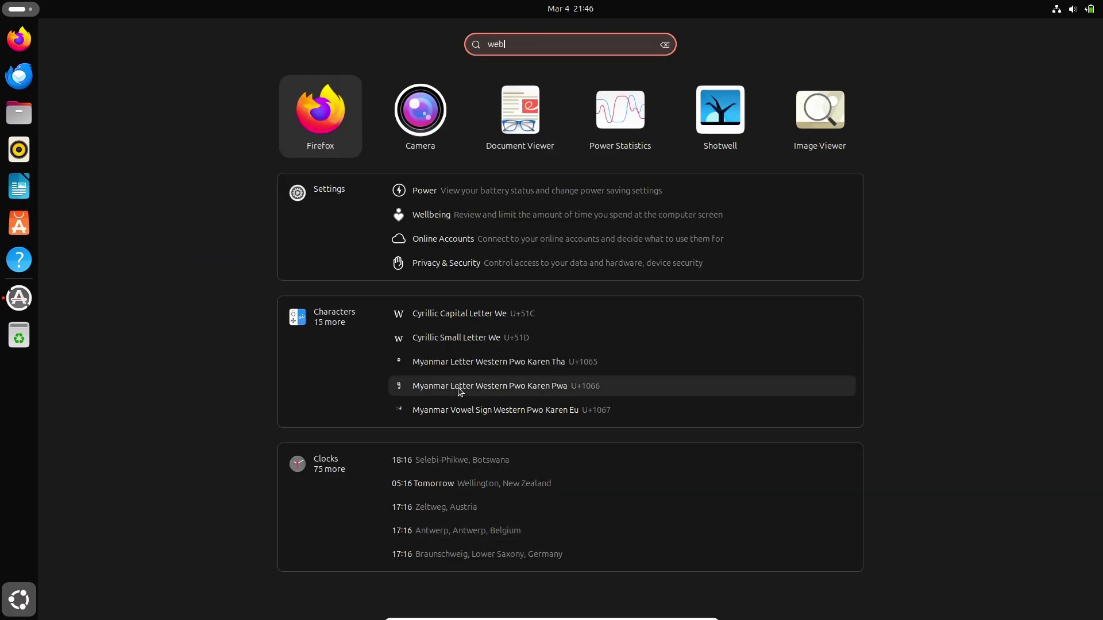
{"action": "key", "text": "BackSpace"}
{"action": "key", "text": "BackSpace"}
{"action": "key", "text": "BackSpace"}
{"action": "type", "text": "epi"}
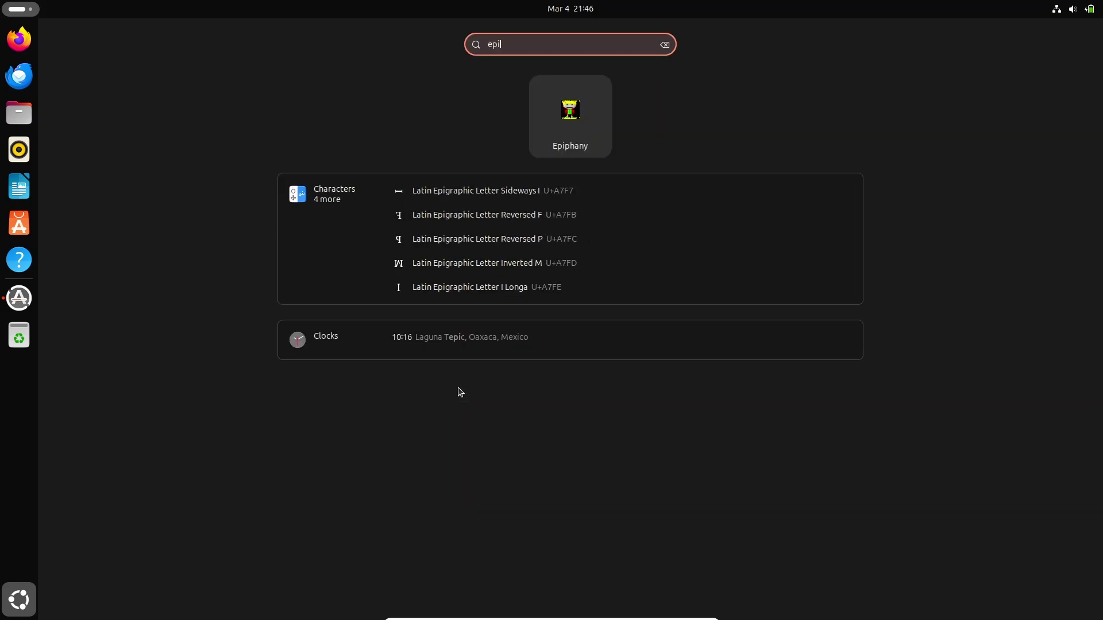
{"action": "key", "text": "Return"}
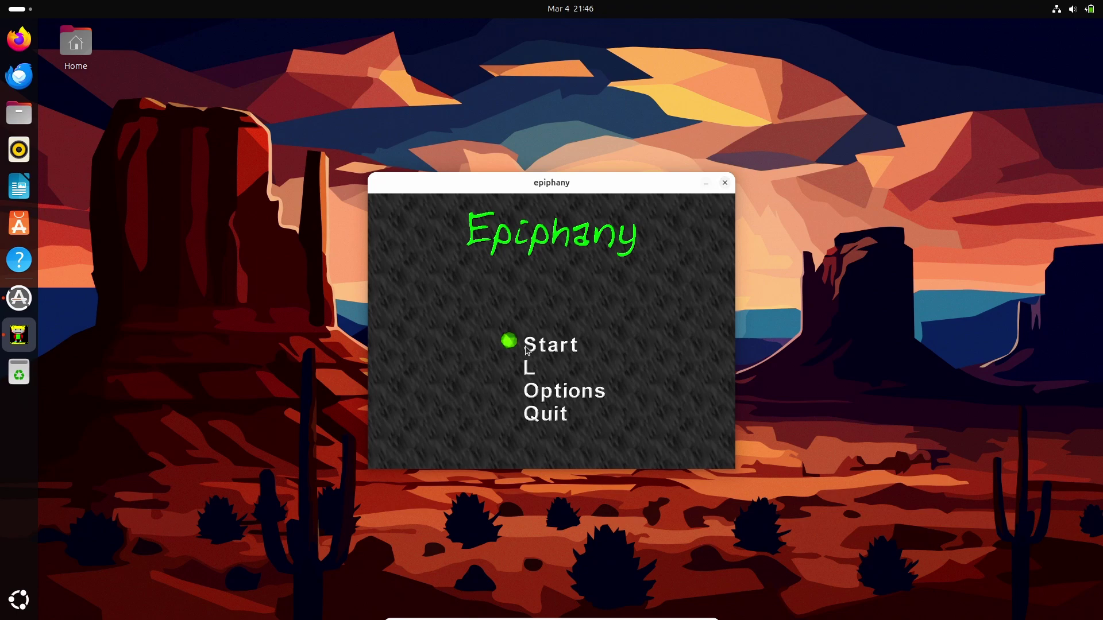
Choose Quit in the game menu and close the credits window.
{"action": "key", "text": "Down"}
{"action": "key", "text": "Down"}
{"action": "key", "text": "Return"}
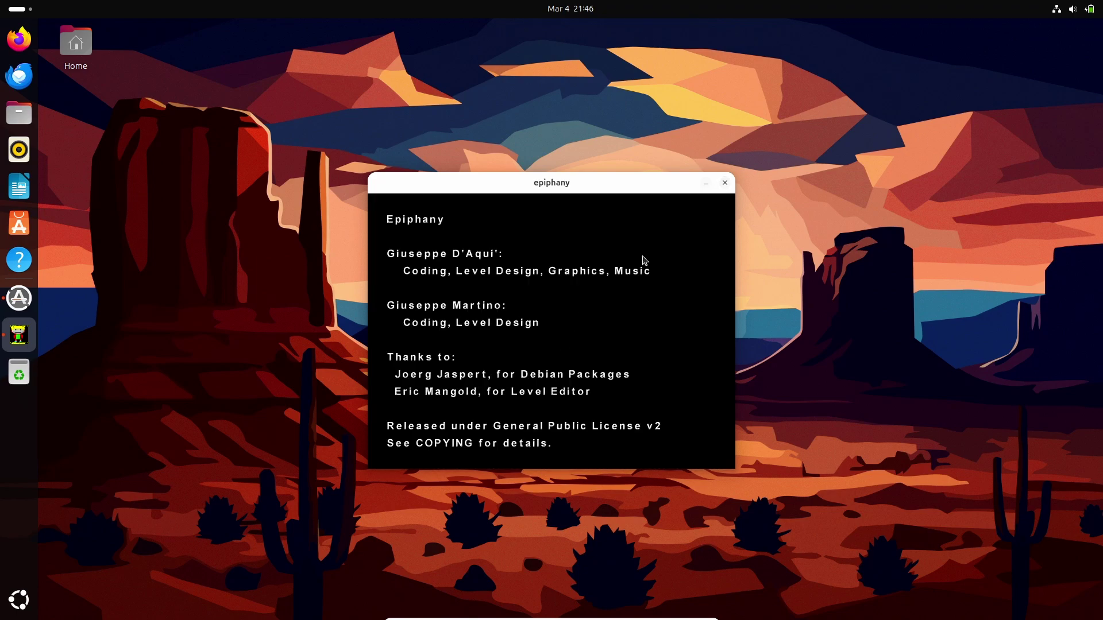
{"action": "left_click", "coordinate": [725, 184]}
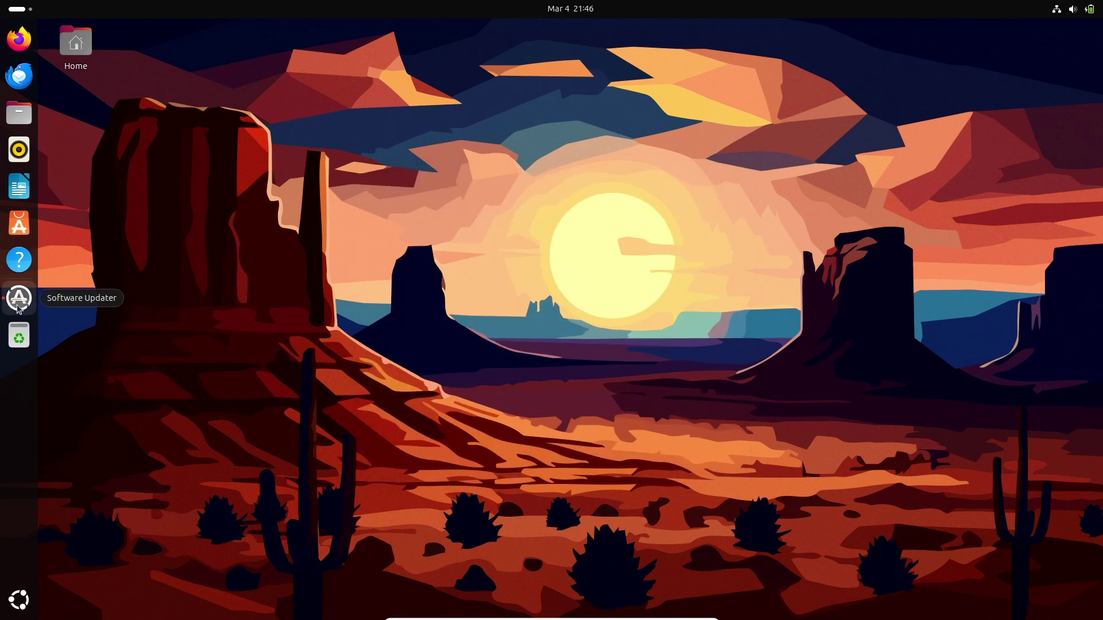
Launch App Center, scroll through the Explore listings, and open the Android Studio card.
{"action": "left_click", "coordinate": [19, 225]}
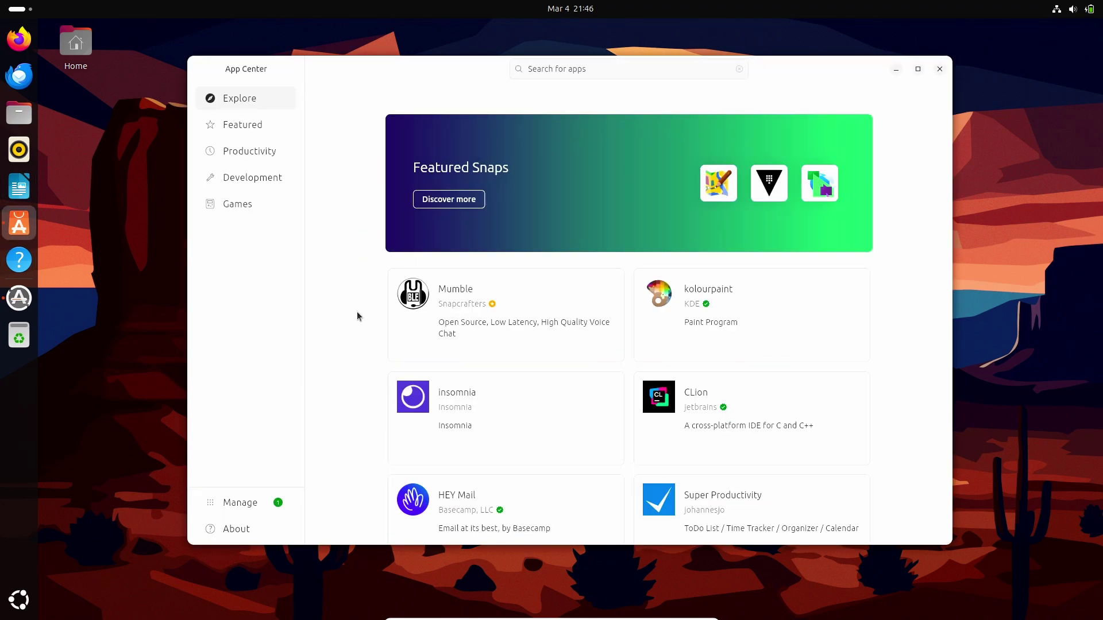
{"action": "scroll", "coordinate": [357, 311], "scroll_direction": "down", "scroll_amount": 3}
{"action": "scroll", "coordinate": [356, 312], "scroll_direction": "down", "scroll_amount": 5}
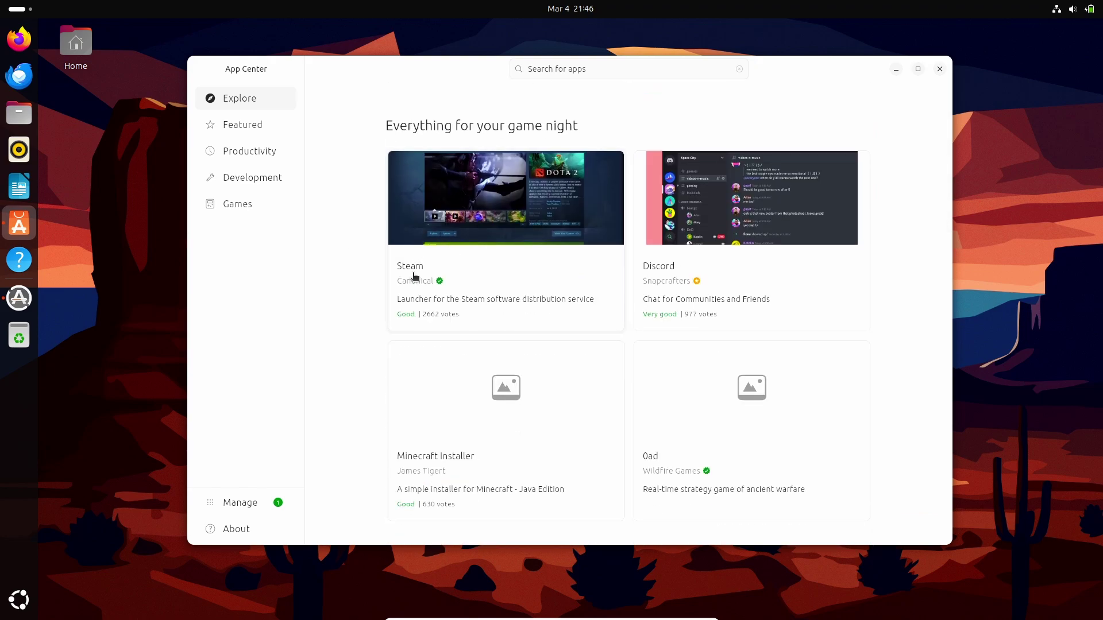
{"action": "scroll", "coordinate": [360, 299], "scroll_direction": "down", "scroll_amount": 1}
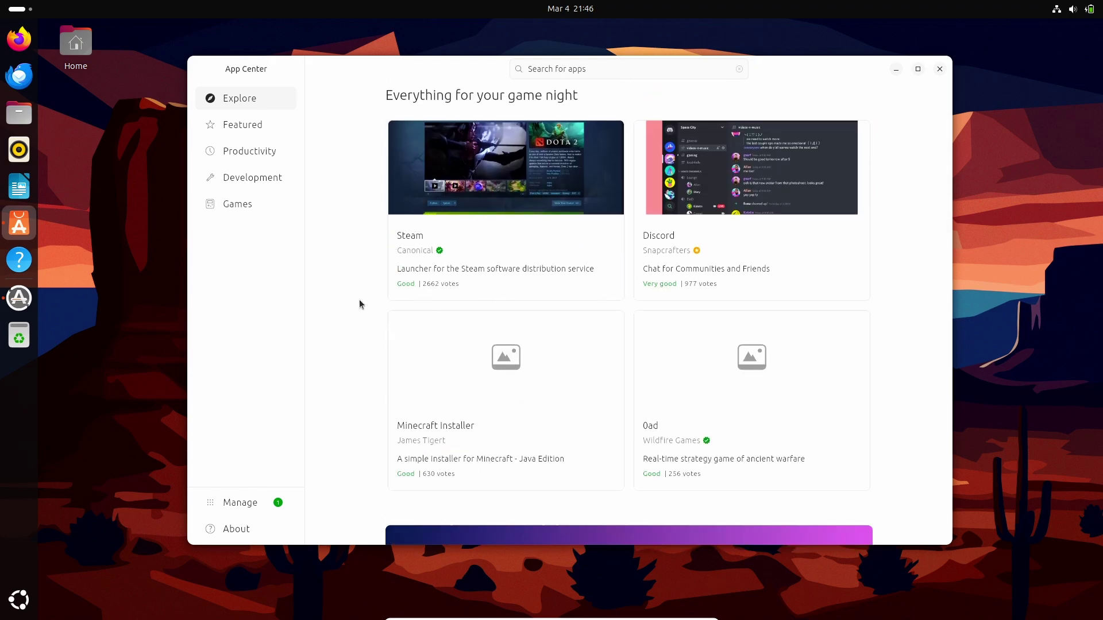
{"action": "scroll", "coordinate": [360, 305], "scroll_direction": "up", "scroll_amount": 3}
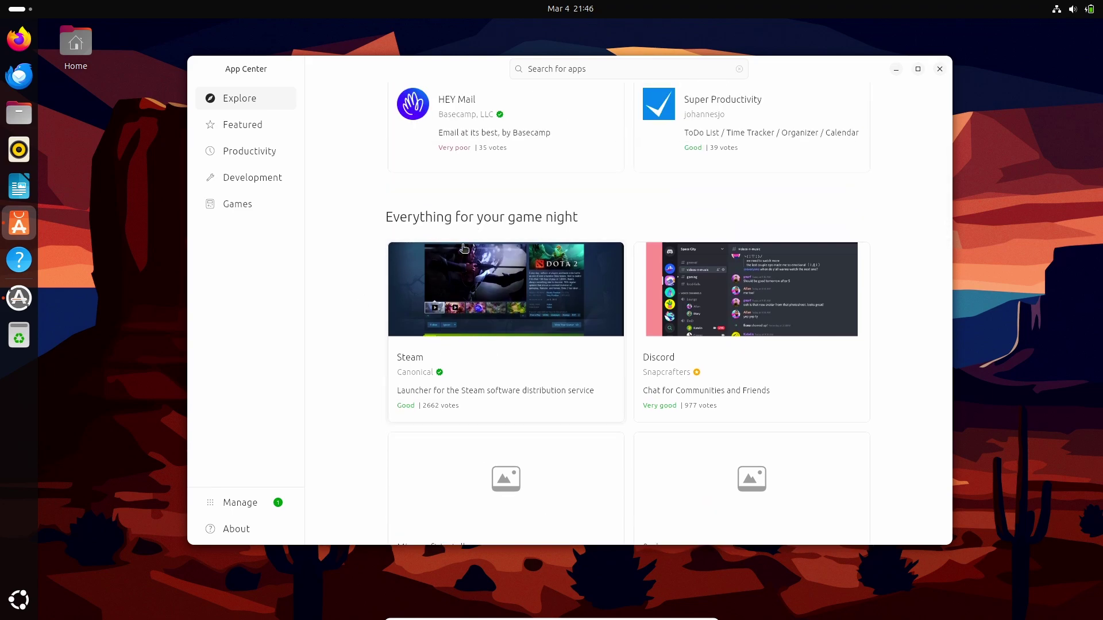
{"action": "scroll", "coordinate": [463, 247], "scroll_direction": "down", "scroll_amount": 2}
{"action": "scroll", "coordinate": [464, 249], "scroll_direction": "up", "scroll_amount": 8}
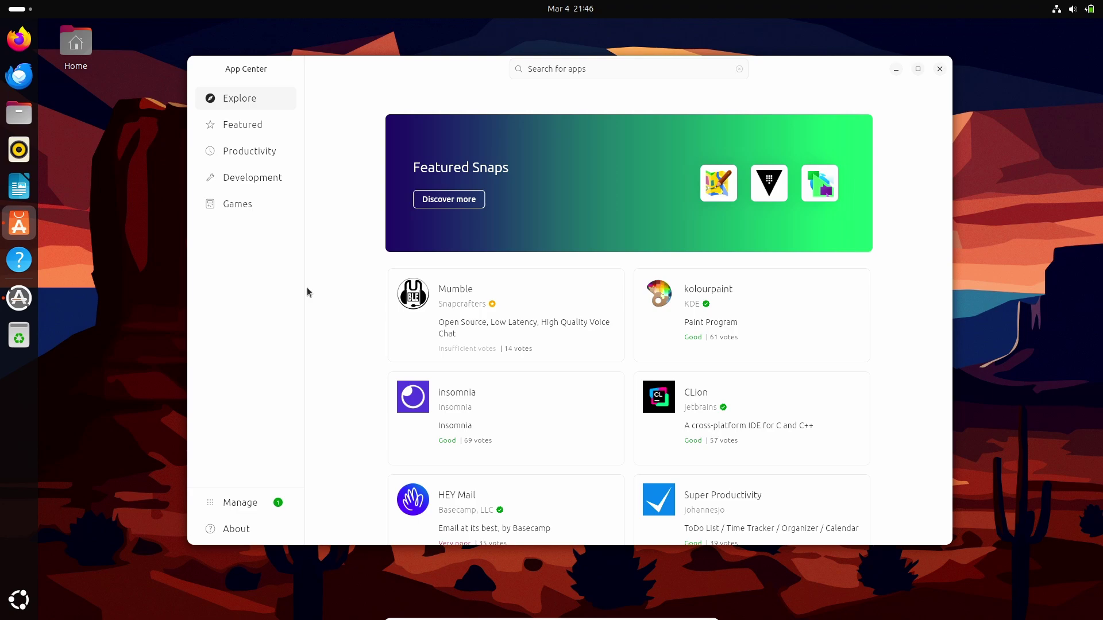
{"action": "scroll", "coordinate": [324, 334], "scroll_direction": "down", "scroll_amount": 3}
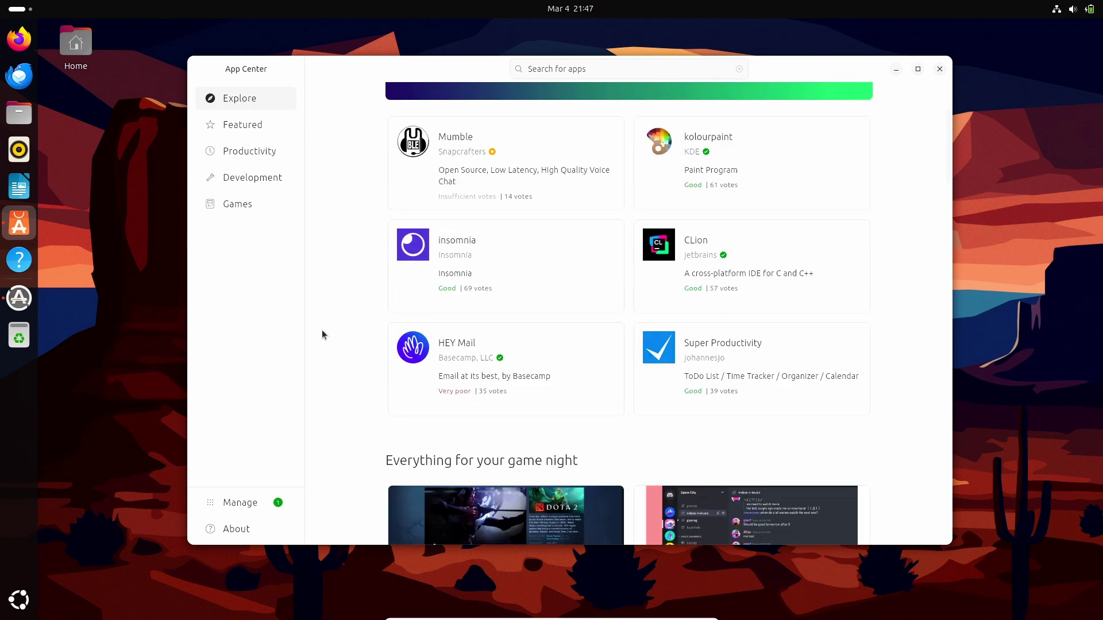
{"action": "scroll", "coordinate": [322, 332], "scroll_direction": "up", "scroll_amount": 3}
{"action": "scroll", "coordinate": [375, 351], "scroll_direction": "down", "scroll_amount": 3}
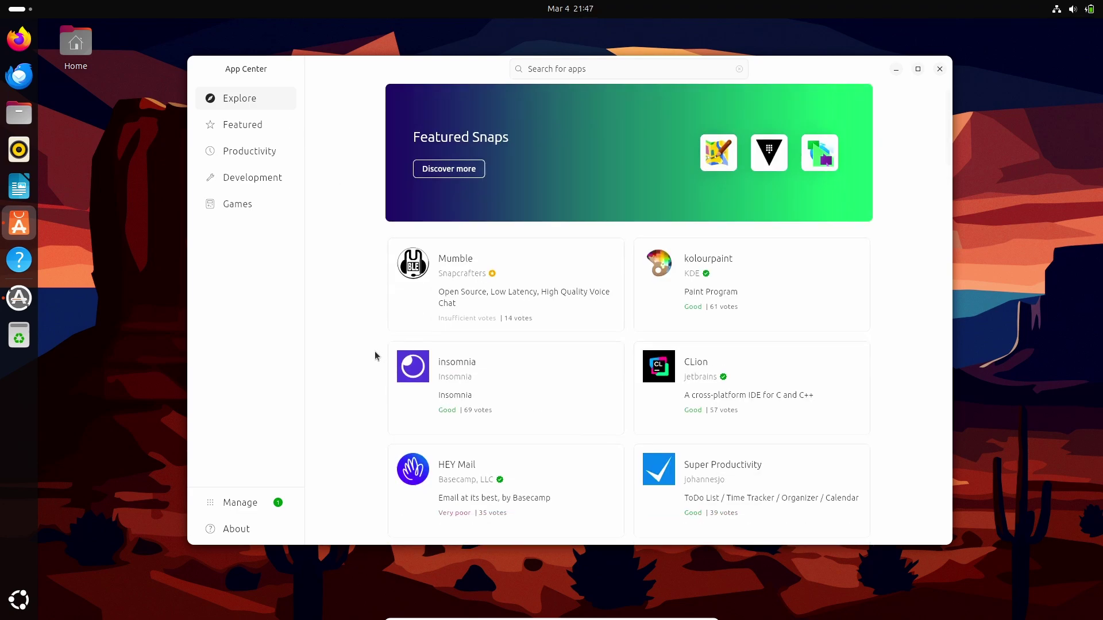
{"action": "scroll", "coordinate": [374, 356], "scroll_direction": "down", "scroll_amount": 5}
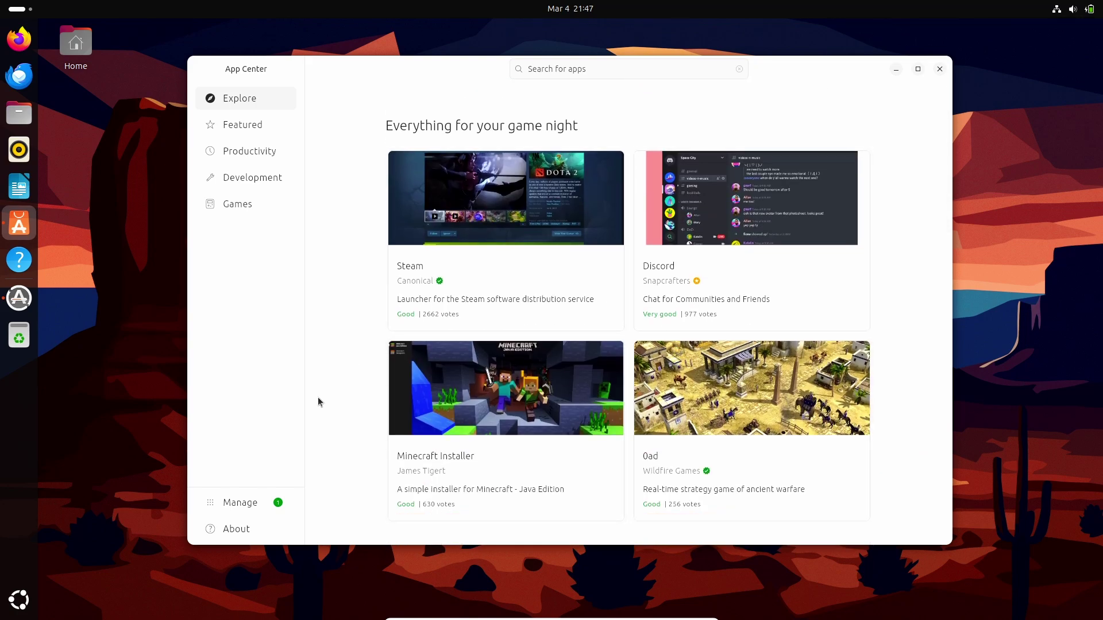
{"action": "scroll", "coordinate": [317, 398], "scroll_direction": "down", "scroll_amount": 3}
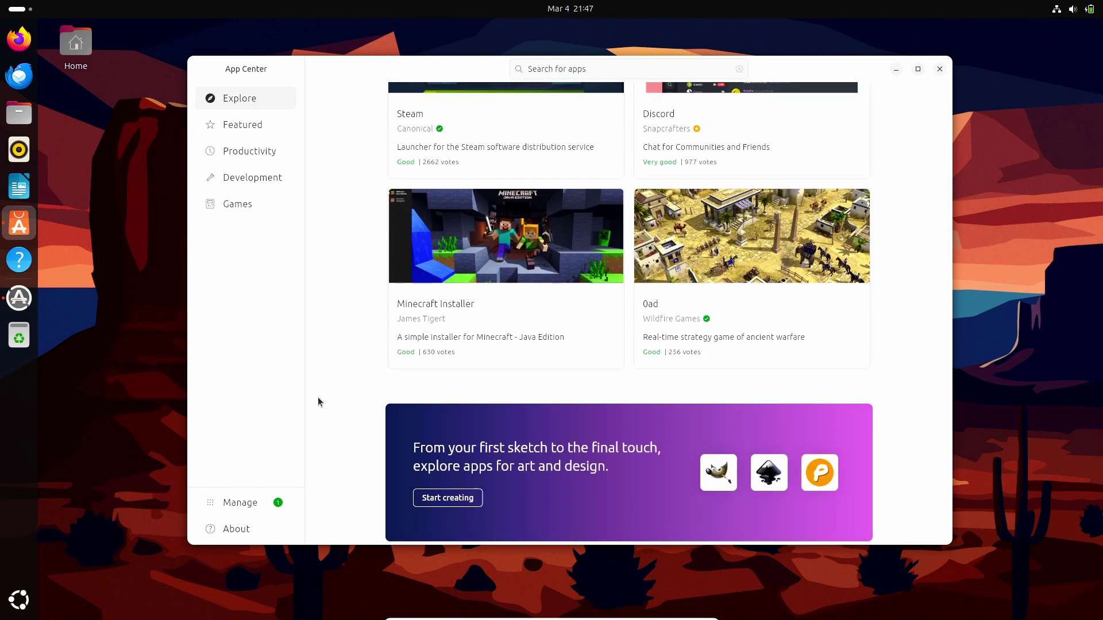
{"action": "scroll", "coordinate": [318, 401], "scroll_direction": "down", "scroll_amount": 5}
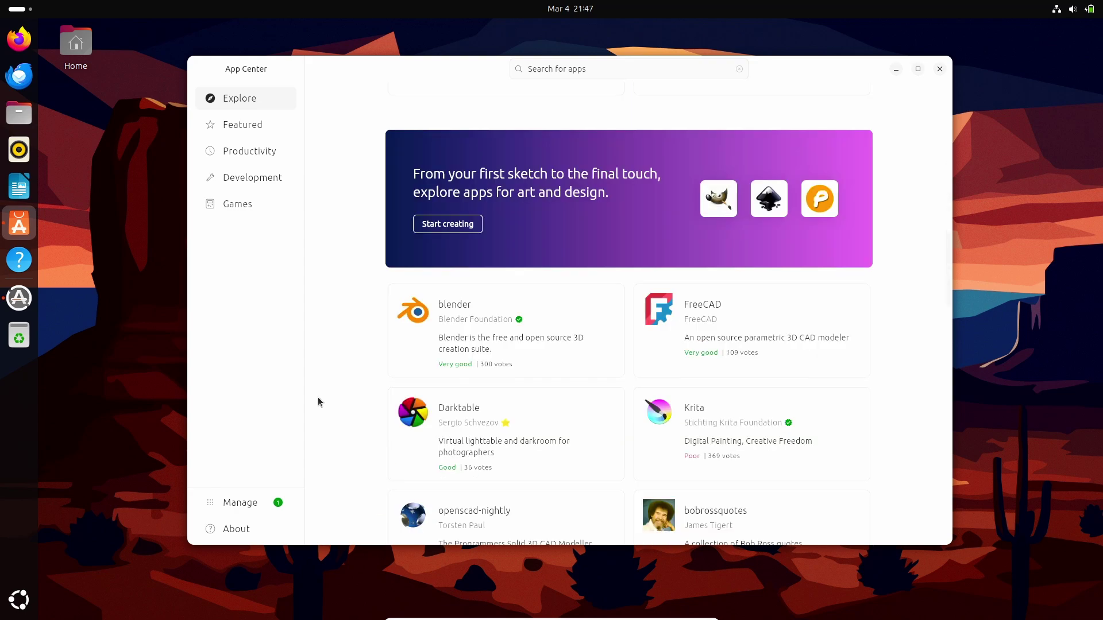
{"action": "scroll", "coordinate": [318, 401], "scroll_direction": "down", "scroll_amount": 7}
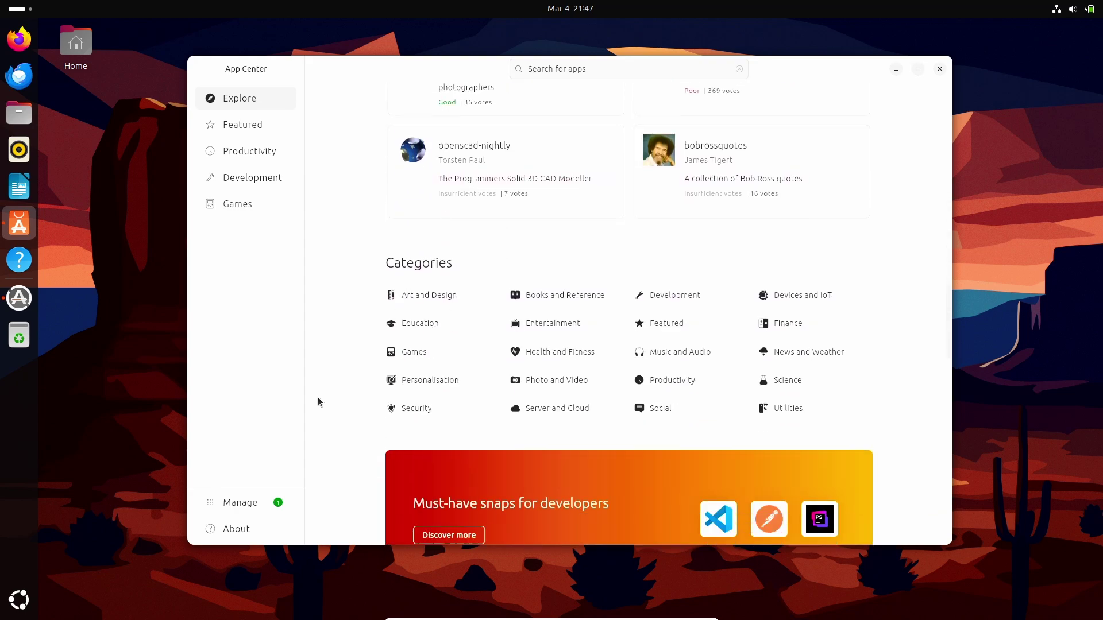
{"action": "scroll", "coordinate": [318, 401], "scroll_direction": "down", "scroll_amount": 5}
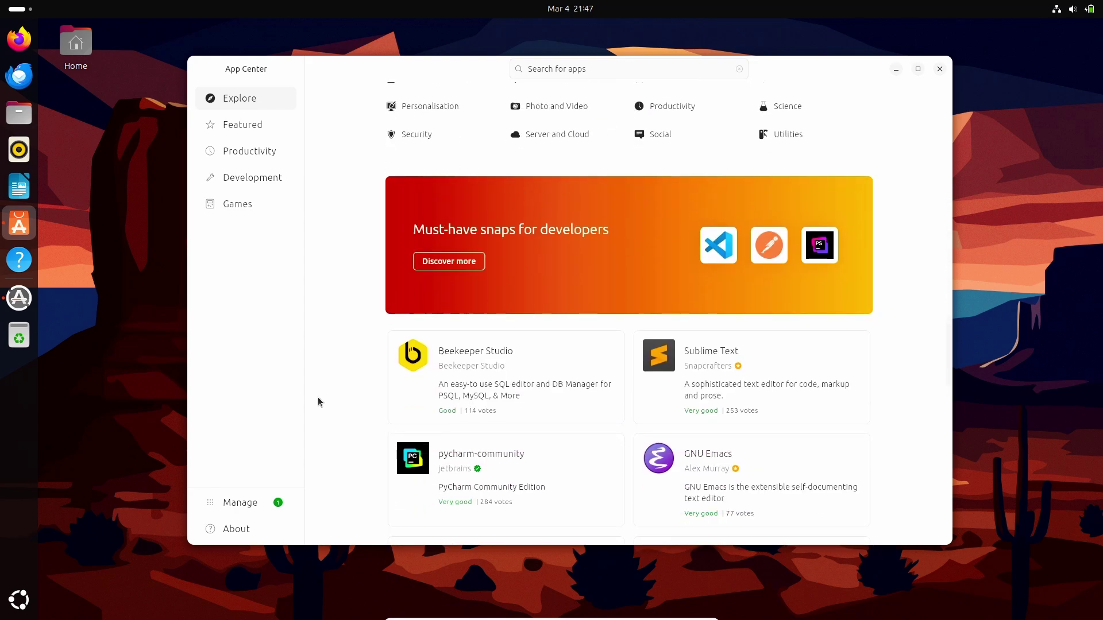
{"action": "scroll", "coordinate": [328, 425], "scroll_direction": "down", "scroll_amount": 10}
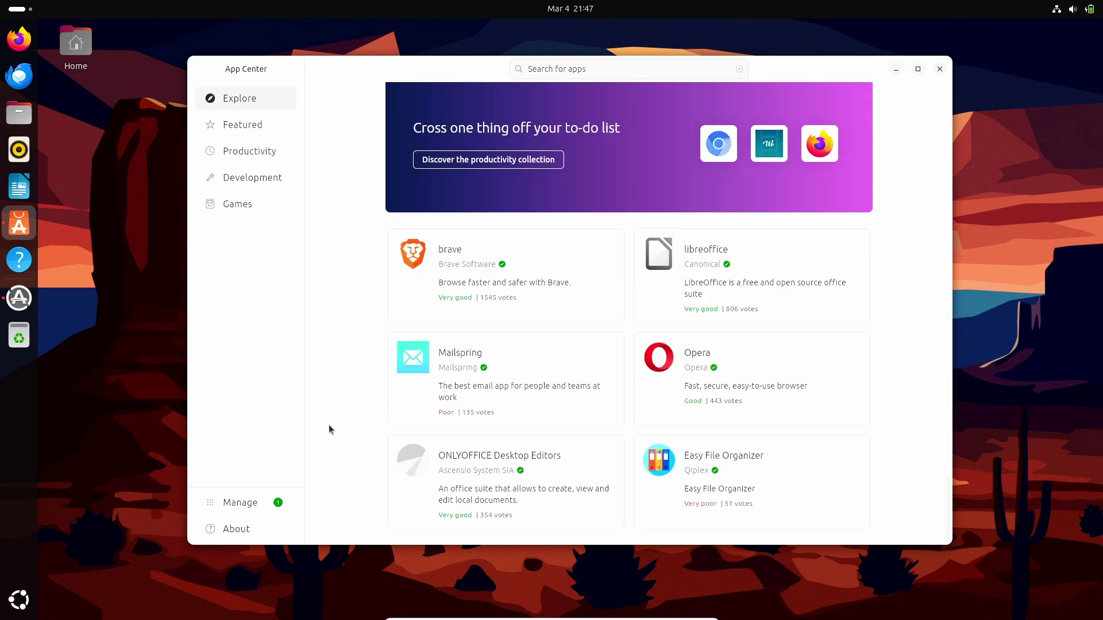
{"action": "scroll", "coordinate": [339, 402], "scroll_direction": "up", "scroll_amount": 5}
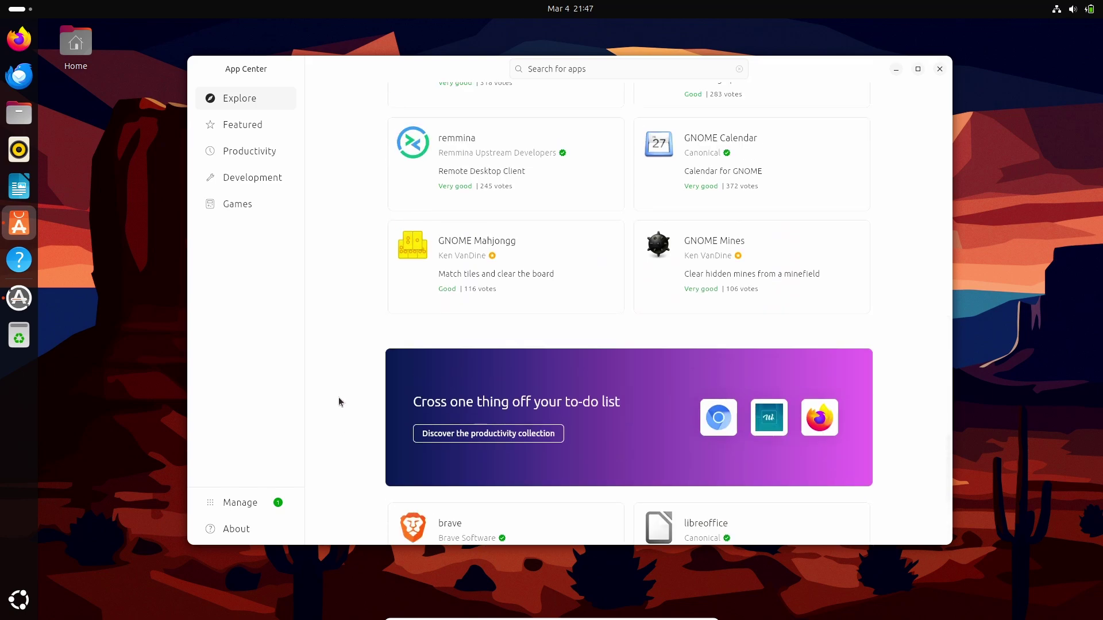
{"action": "scroll", "coordinate": [339, 402], "scroll_direction": "up", "scroll_amount": 8}
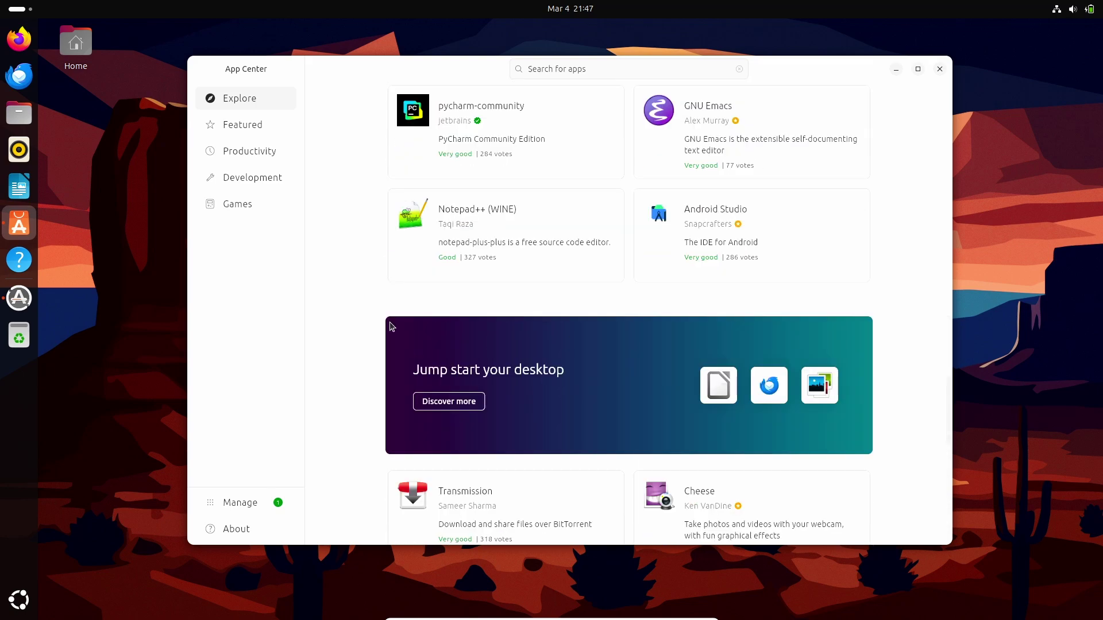
{"action": "scroll", "coordinate": [439, 310], "scroll_direction": "up", "scroll_amount": 2}
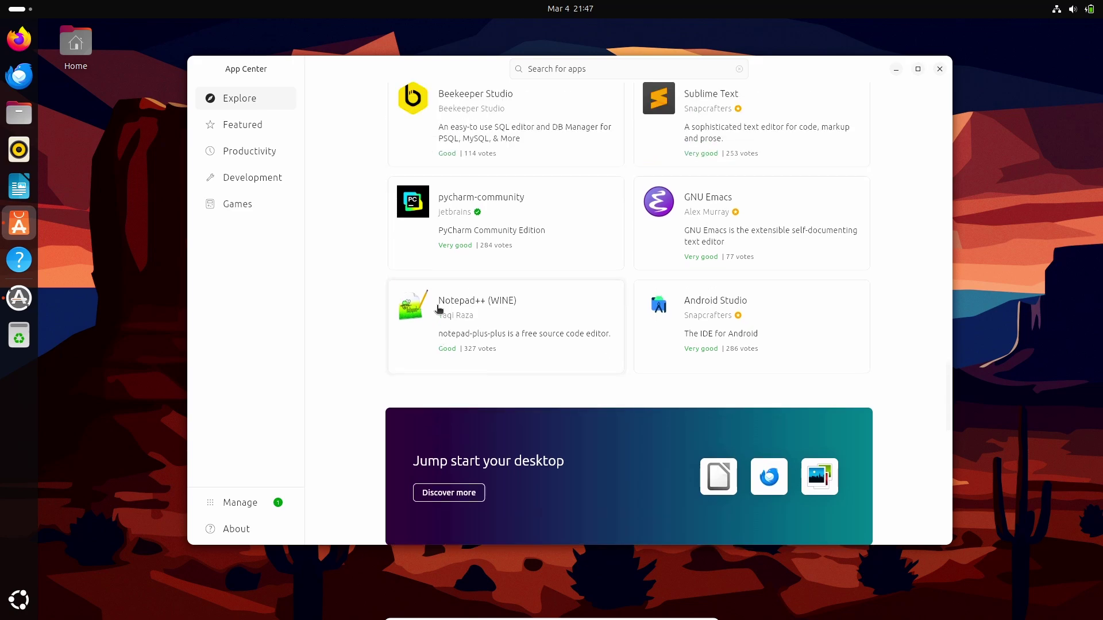
{"action": "left_click", "coordinate": [706, 301]}
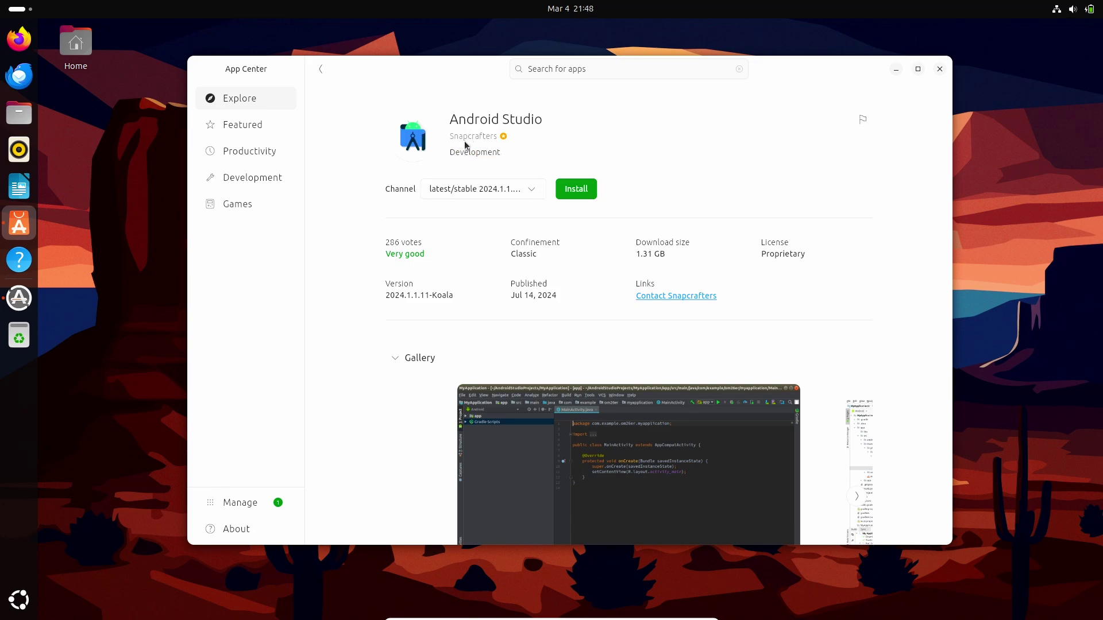
In Games, advance What's Hot three times to Warzone 2100, then scroll down to App Bundles.
{"action": "left_click", "coordinate": [229, 204]}
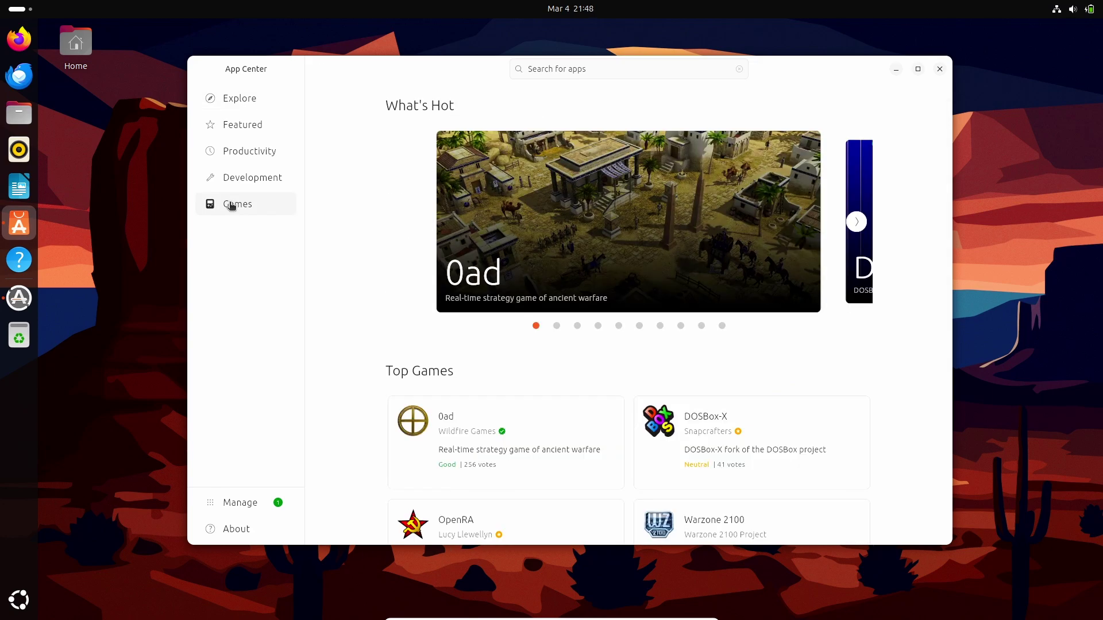
{"action": "left_click", "coordinate": [856, 222]}
{"action": "left_click", "coordinate": [857, 223]}
{"action": "left_click", "coordinate": [856, 222]}
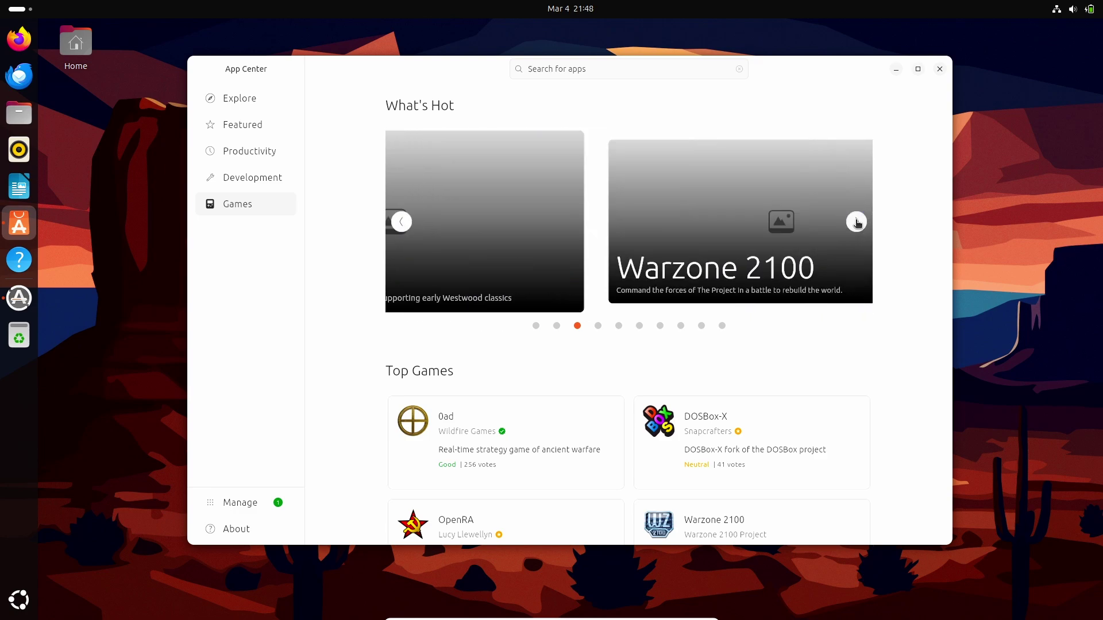
{"action": "scroll", "coordinate": [701, 276], "scroll_direction": "down", "scroll_amount": 10}
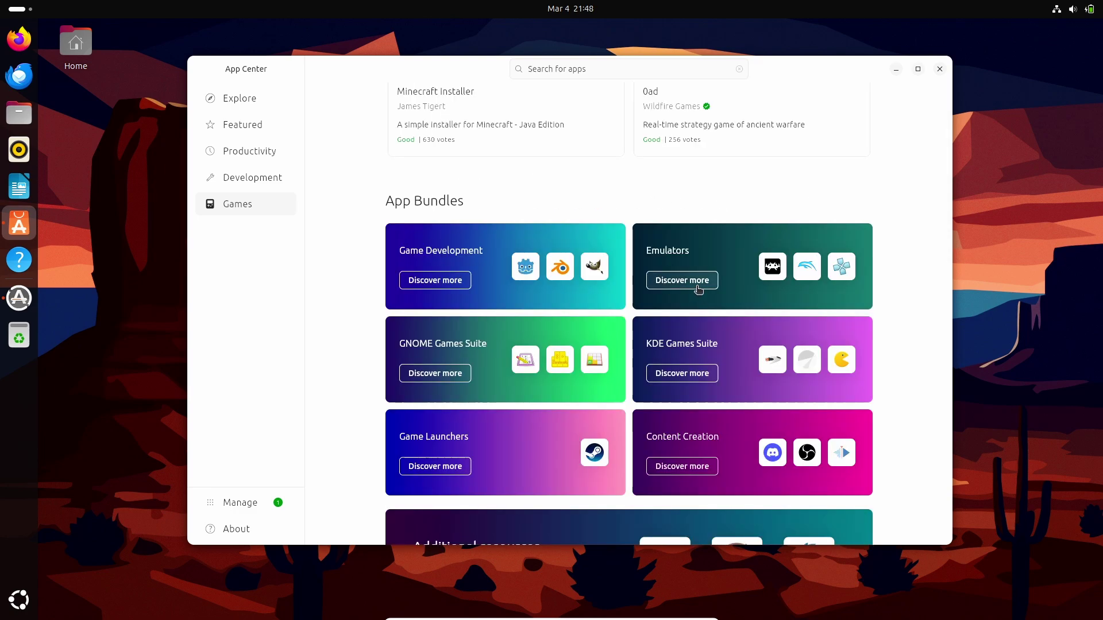
{"action": "scroll", "coordinate": [698, 289], "scroll_direction": "down", "scroll_amount": 1}
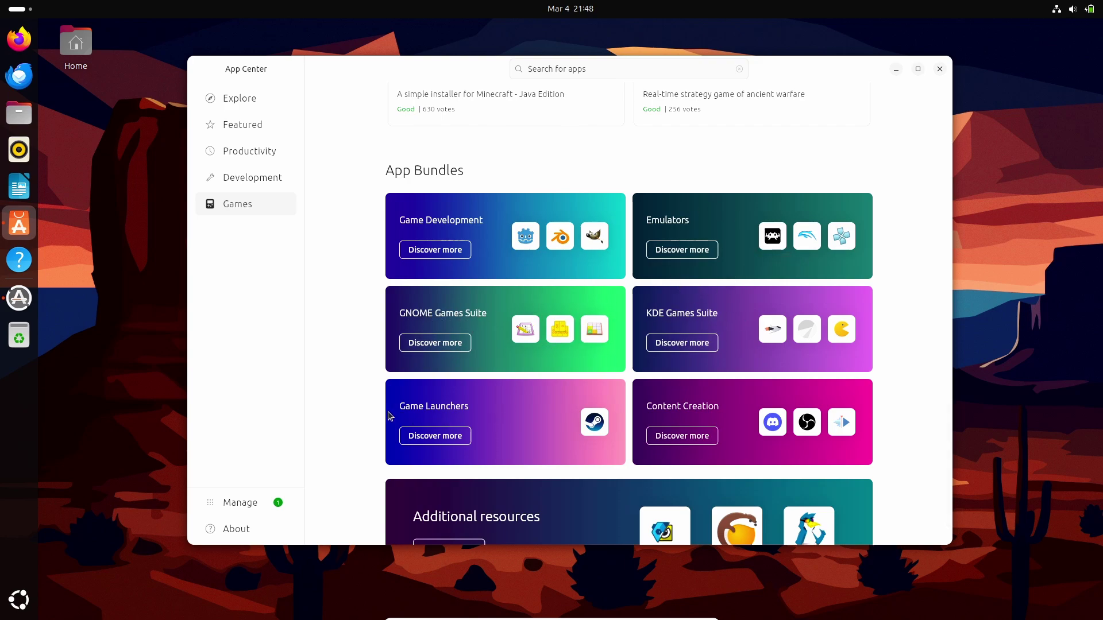
Open the kdenlive details page from the Content Creation bundle and scroll through it.
{"action": "left_click", "coordinate": [683, 436]}
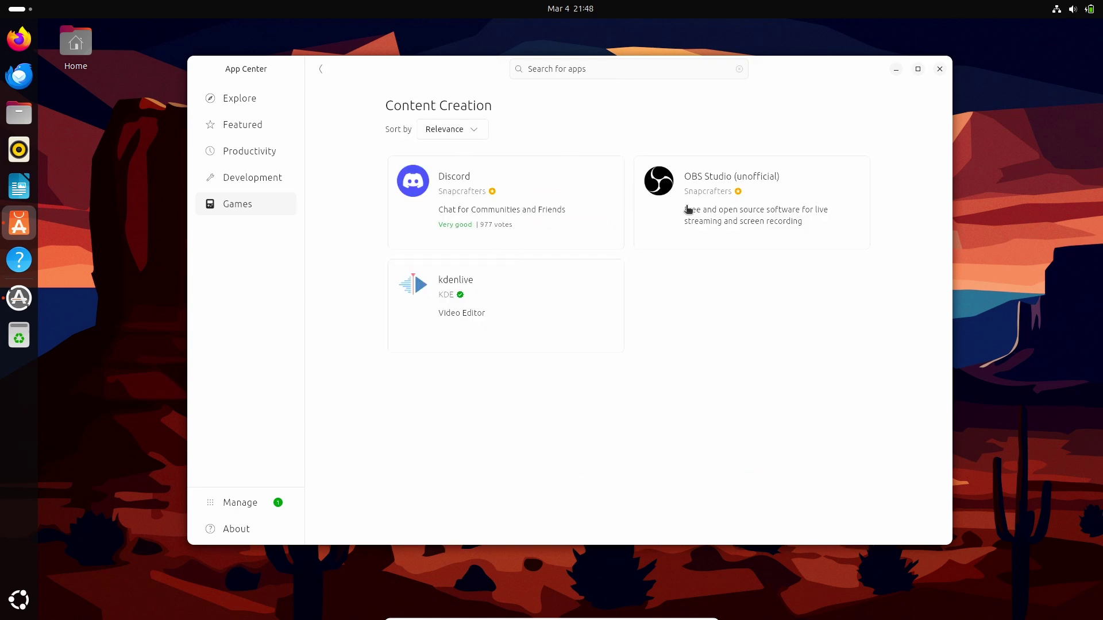
{"action": "left_click", "coordinate": [485, 289]}
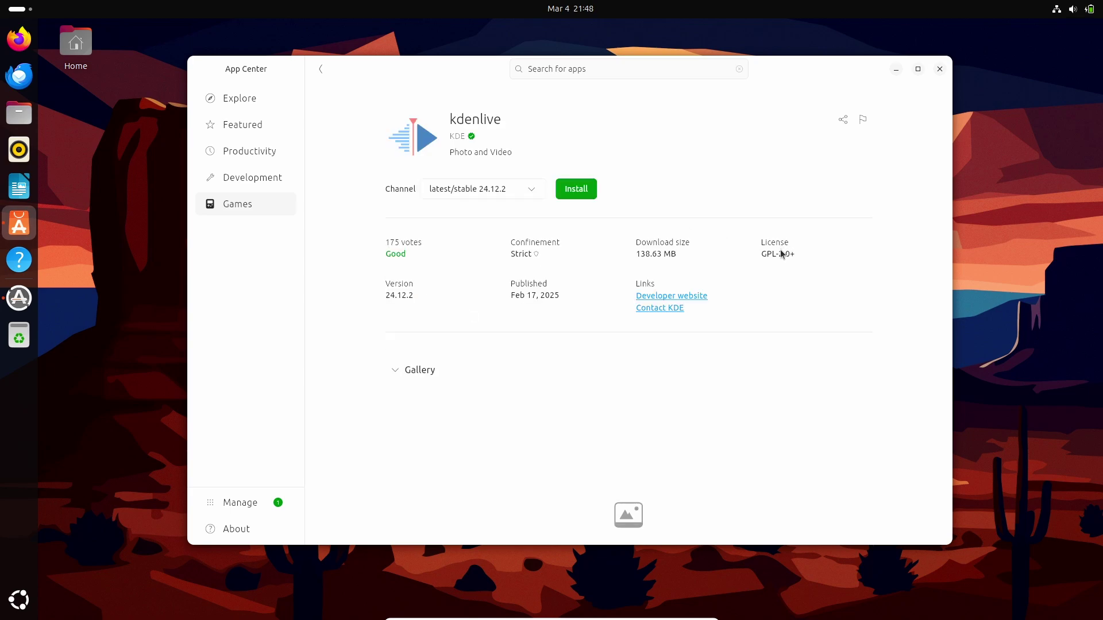
{"action": "scroll", "coordinate": [781, 254], "scroll_direction": "down", "scroll_amount": 5}
{"action": "scroll", "coordinate": [782, 253], "scroll_direction": "down", "scroll_amount": 2}
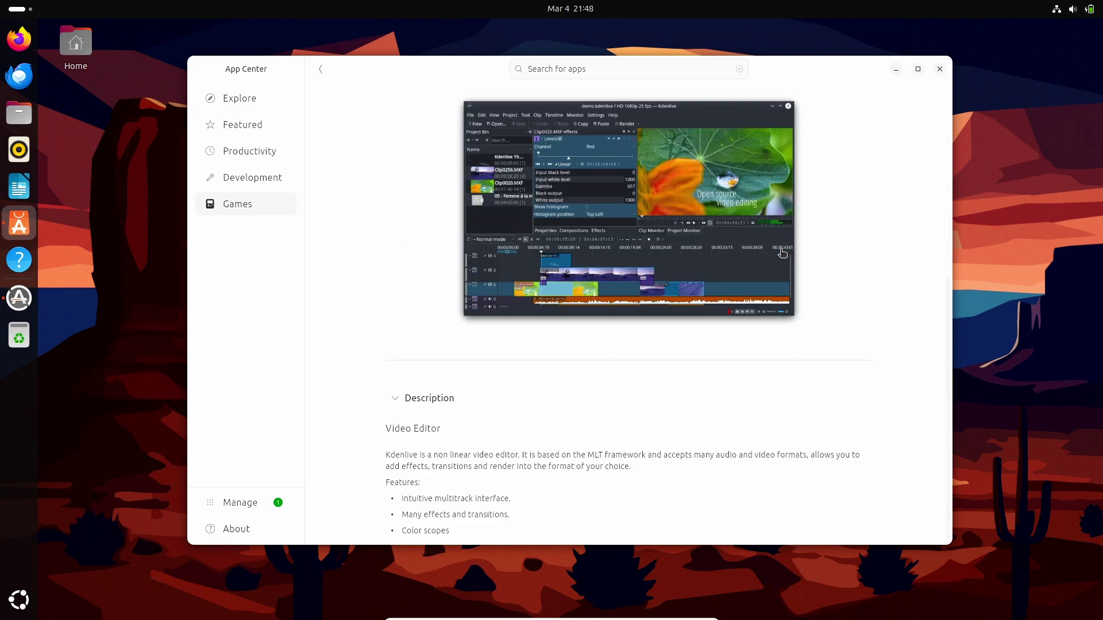
{"action": "scroll", "coordinate": [782, 253], "scroll_direction": "down", "scroll_amount": 1}
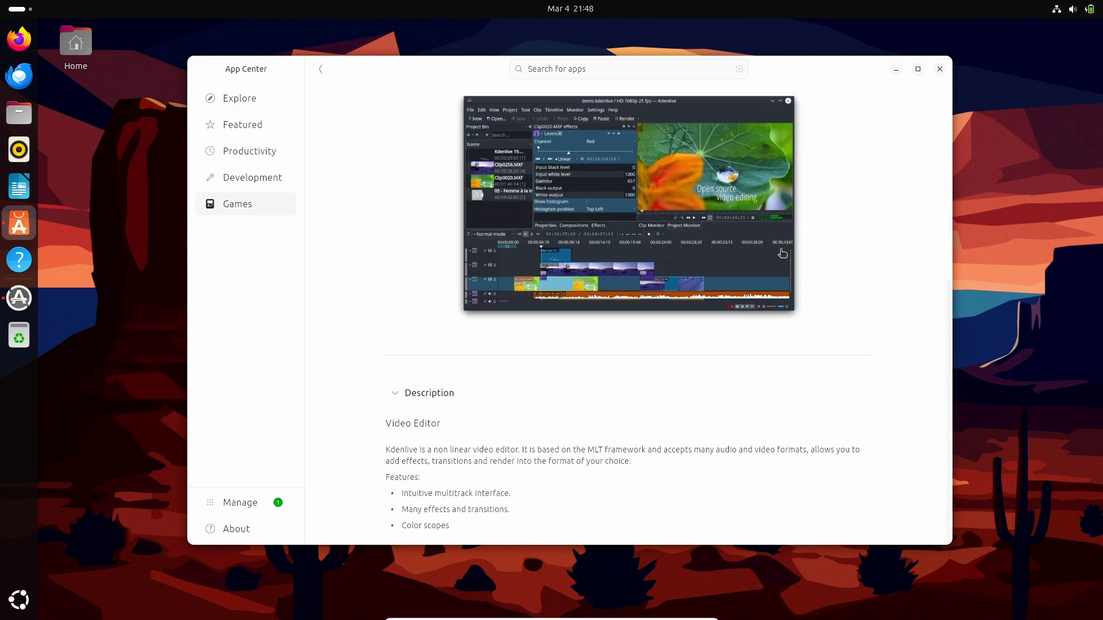
{"action": "scroll", "coordinate": [782, 254], "scroll_direction": "up", "scroll_amount": 6}
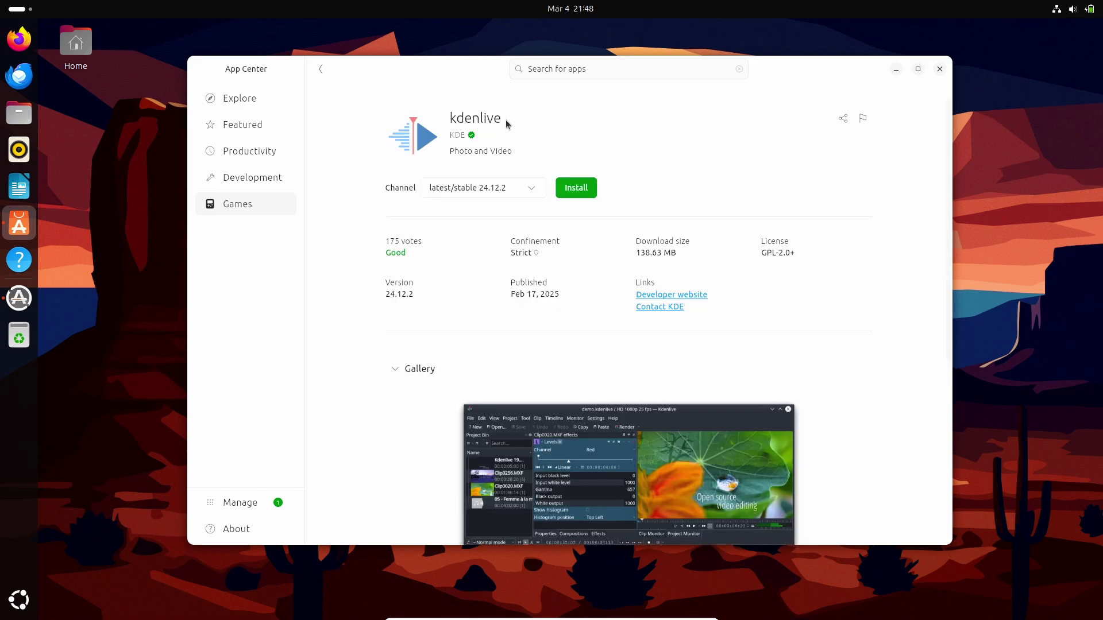
Check kdenlive's release channels, keeping latest/stable, and its 138.63 MB download size.
{"action": "left_click", "coordinate": [514, 189]}
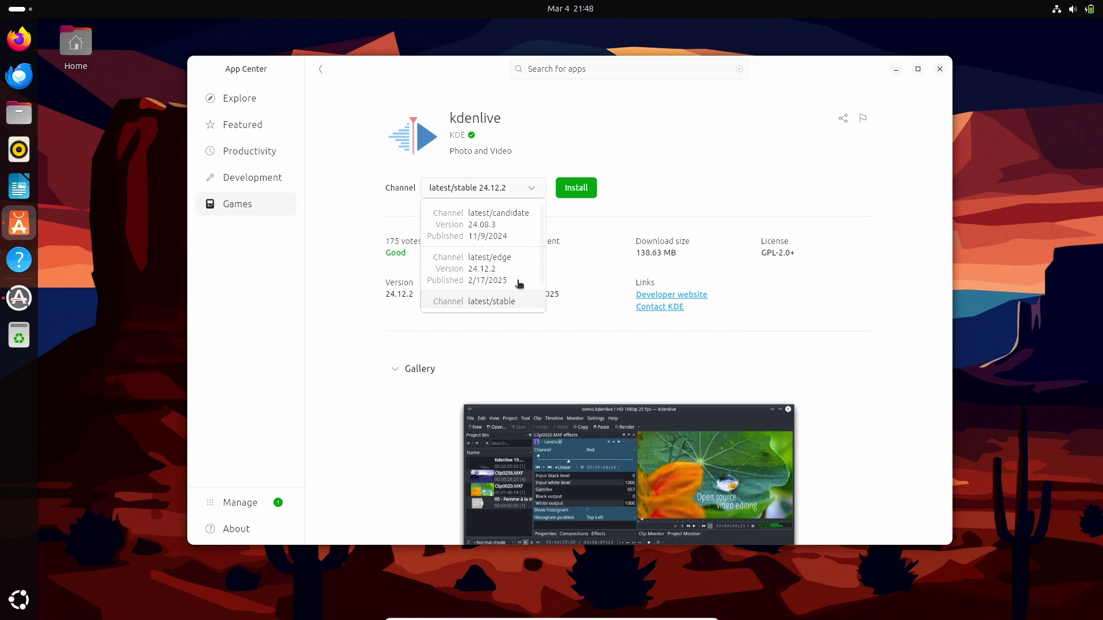
{"action": "left_click", "coordinate": [642, 268]}
{"action": "scroll", "coordinate": [641, 269], "scroll_direction": "down", "scroll_amount": 8}
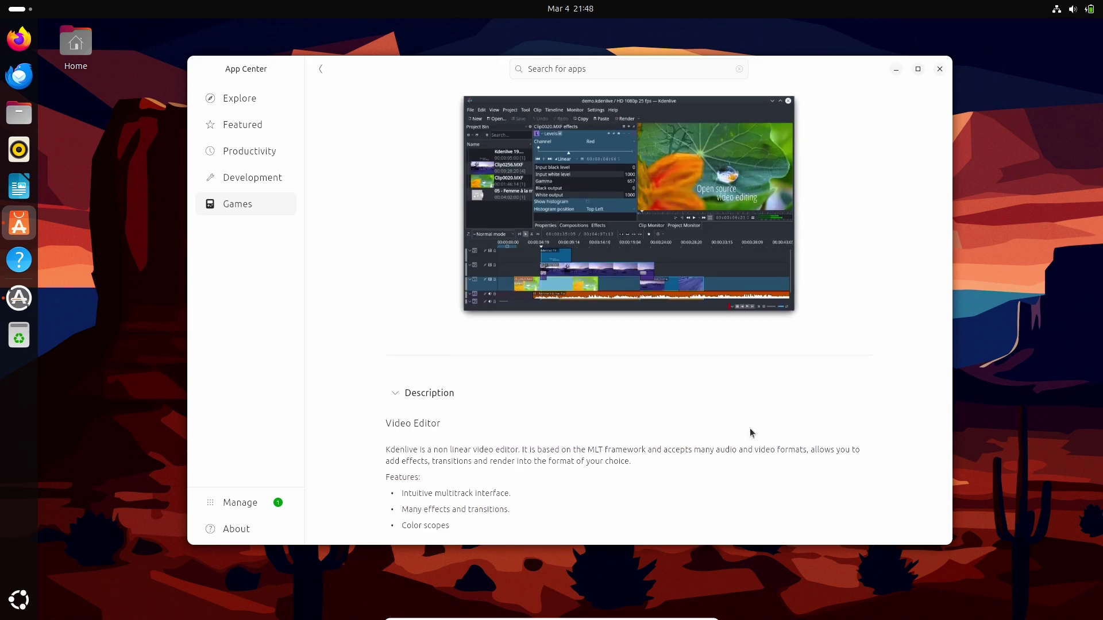
{"action": "scroll", "coordinate": [751, 430], "scroll_direction": "up", "scroll_amount": 8}
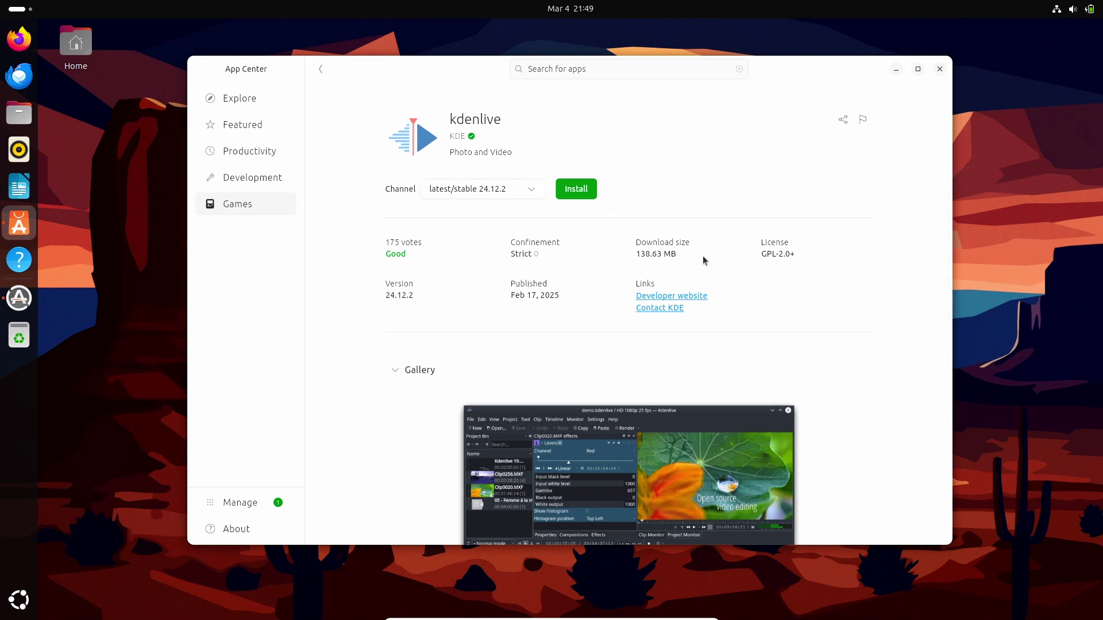
{"action": "mouse_move", "coordinate": [640, 255]}
{"action": "left_mouse_down"}
{"action": "mouse_move", "coordinate": [666, 255]}
{"action": "mouse_move", "coordinate": [632, 256]}
{"action": "left_mouse_up"}
{"action": "left_click", "coordinate": [657, 254]}
Return to Explore and view the Steam app's 225.34 MB details page.
{"action": "left_click", "coordinate": [227, 108]}
{"action": "scroll", "coordinate": [436, 311], "scroll_direction": "down", "scroll_amount": 2}
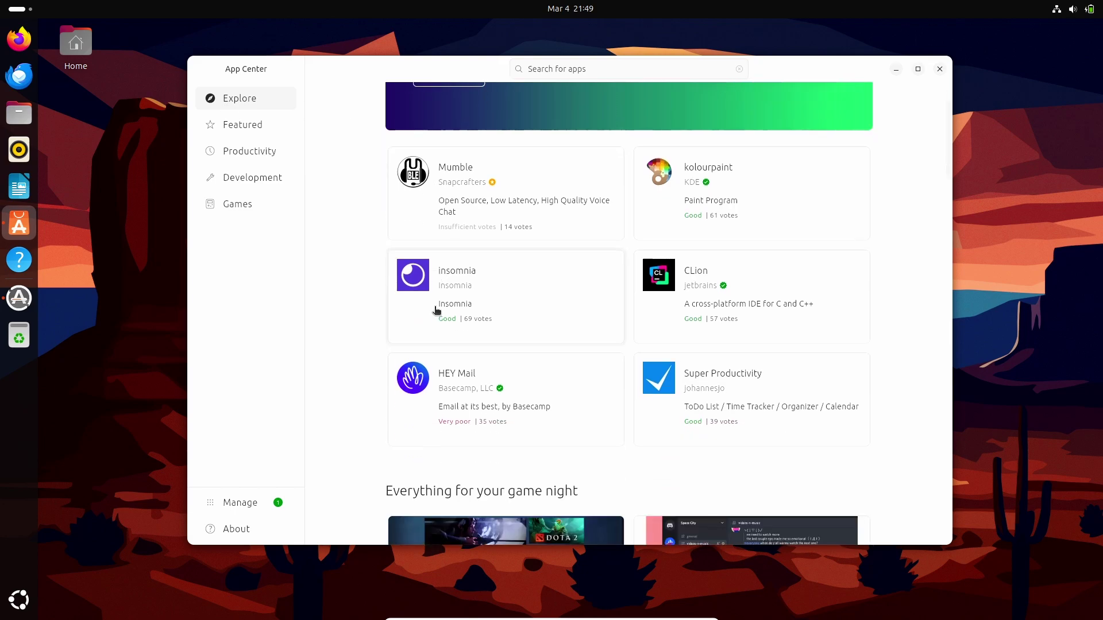
{"action": "scroll", "coordinate": [436, 311], "scroll_direction": "down", "scroll_amount": 5}
{"action": "left_click", "coordinate": [440, 208]}
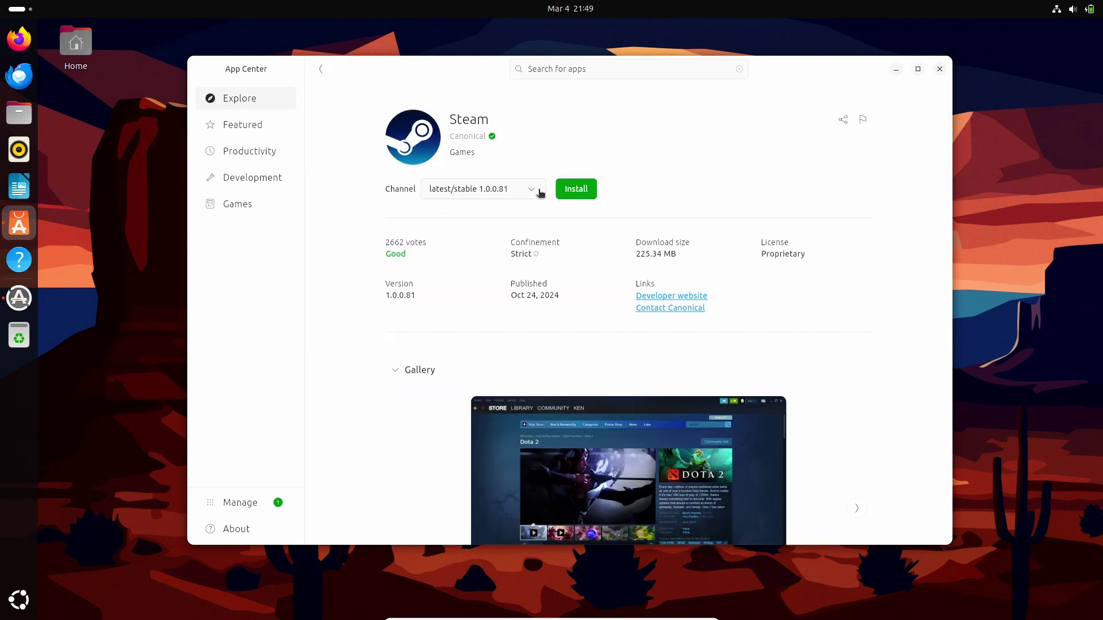
{"action": "key", "text": "alt+Left"}
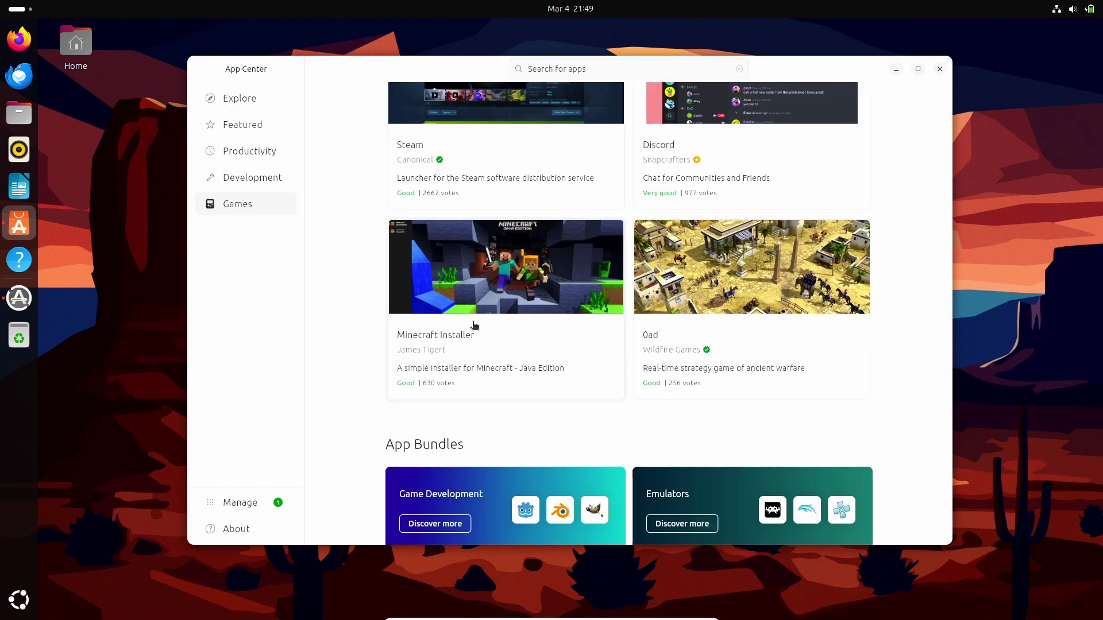
Browse the GNOME Games Suite bundle, return to Explore, then switch to an empty second workspace.
{"action": "scroll", "coordinate": [474, 325], "scroll_direction": "down", "scroll_amount": 5}
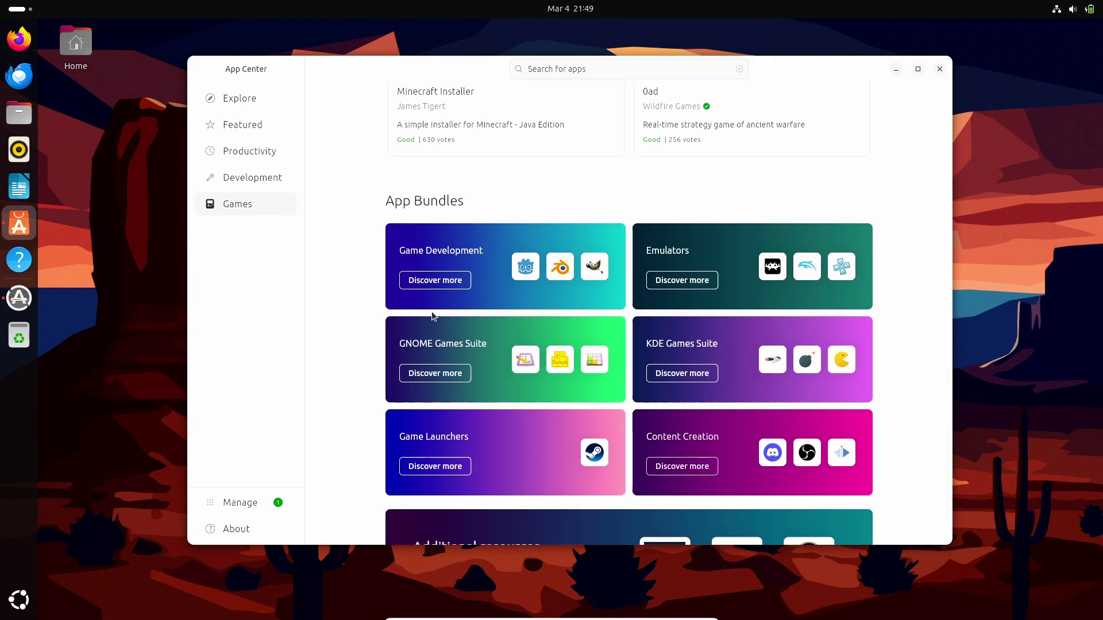
{"action": "left_click", "coordinate": [429, 378]}
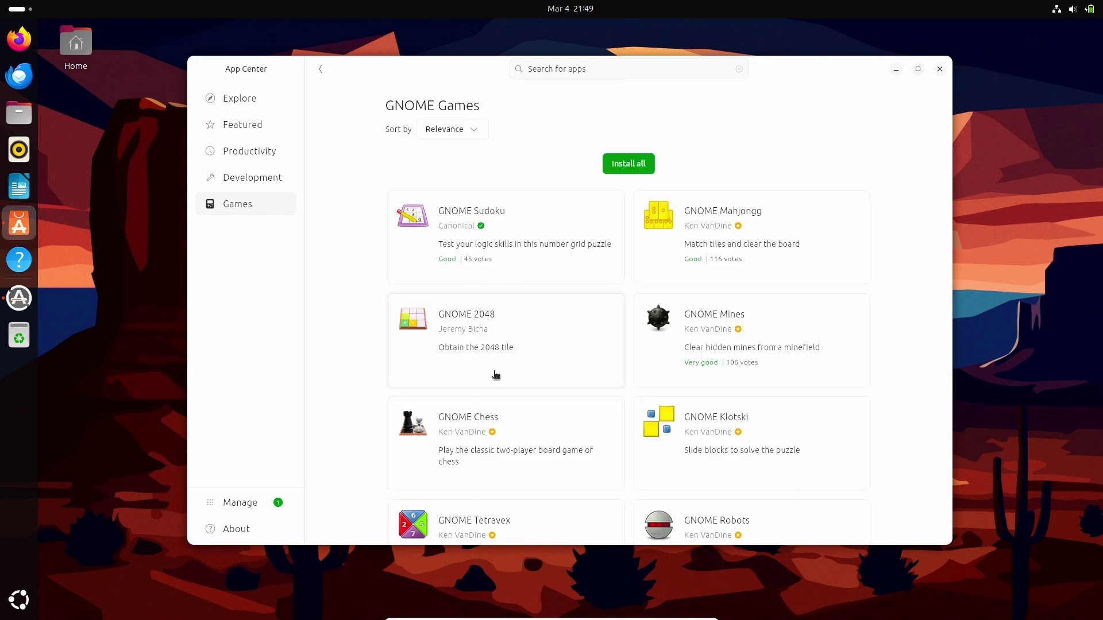
{"action": "scroll", "coordinate": [496, 375], "scroll_direction": "down", "scroll_amount": 5}
{"action": "key", "text": "alt+Left"}
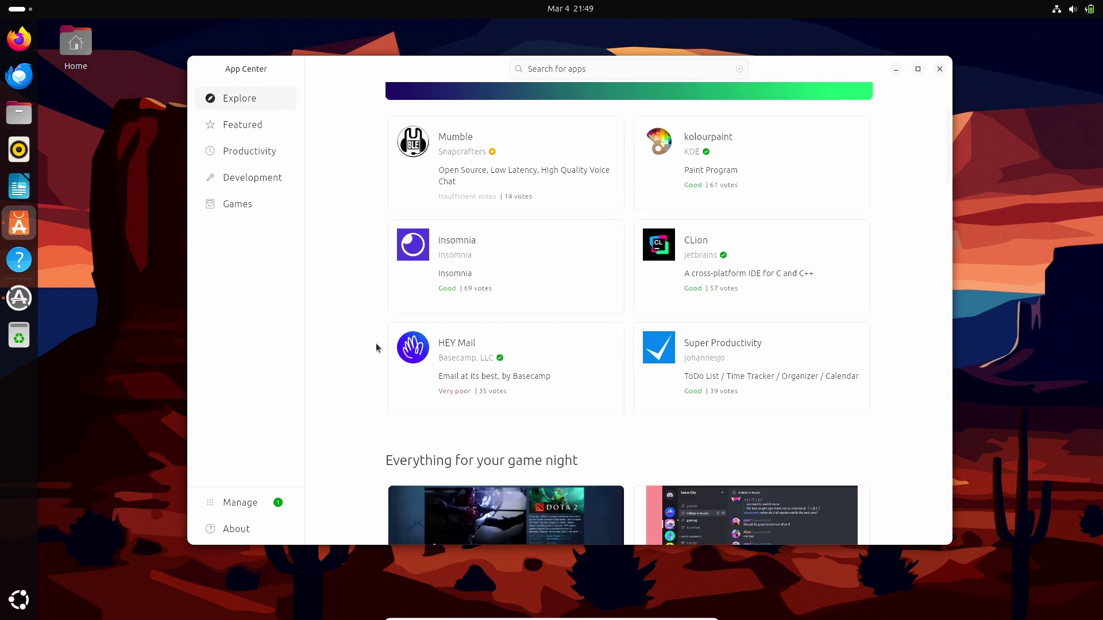
{"action": "scroll", "coordinate": [377, 347], "scroll_direction": "down", "scroll_amount": 5}
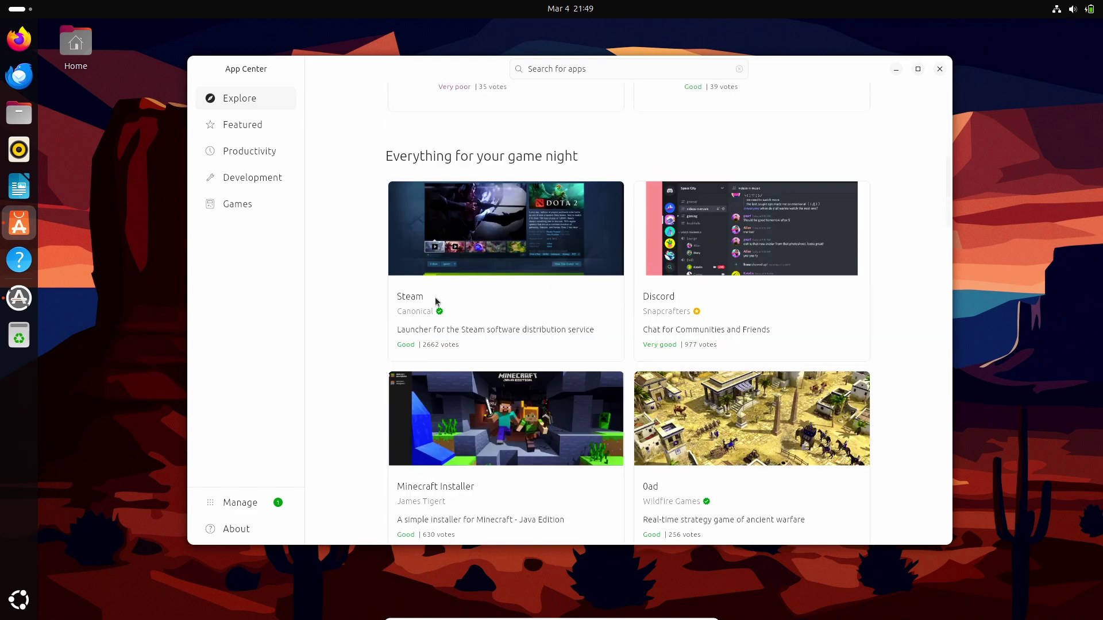
{"action": "scroll", "coordinate": [401, 365], "scroll_direction": "up", "scroll_amount": 15}
{"action": "scroll", "coordinate": [401, 366], "scroll_direction": "down", "scroll_amount": 2}
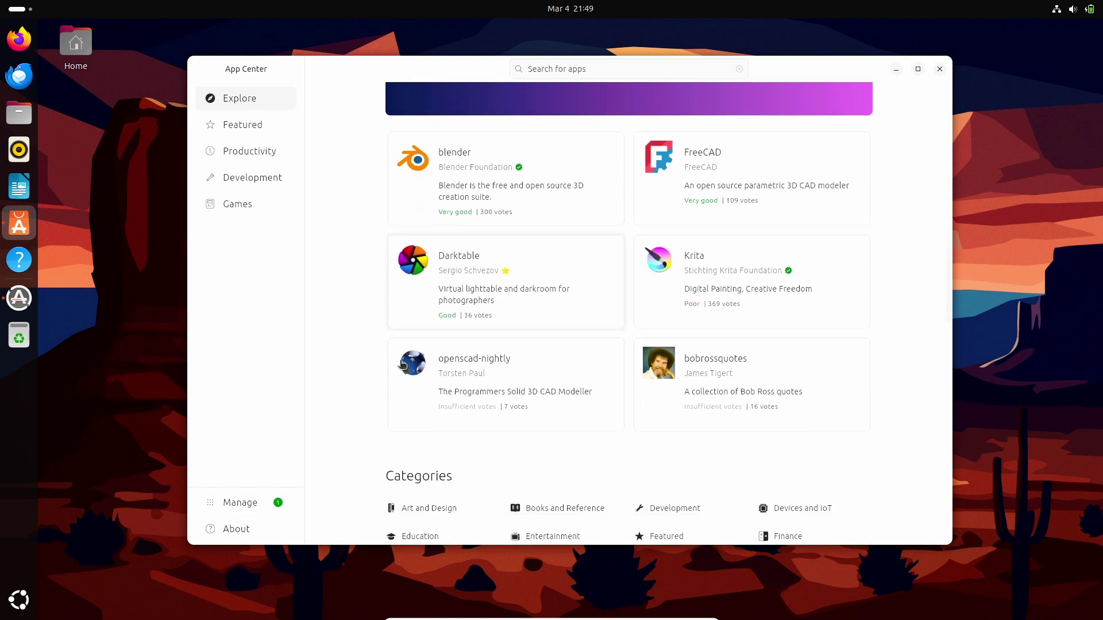
{"action": "key", "text": "super+Page_Down"}
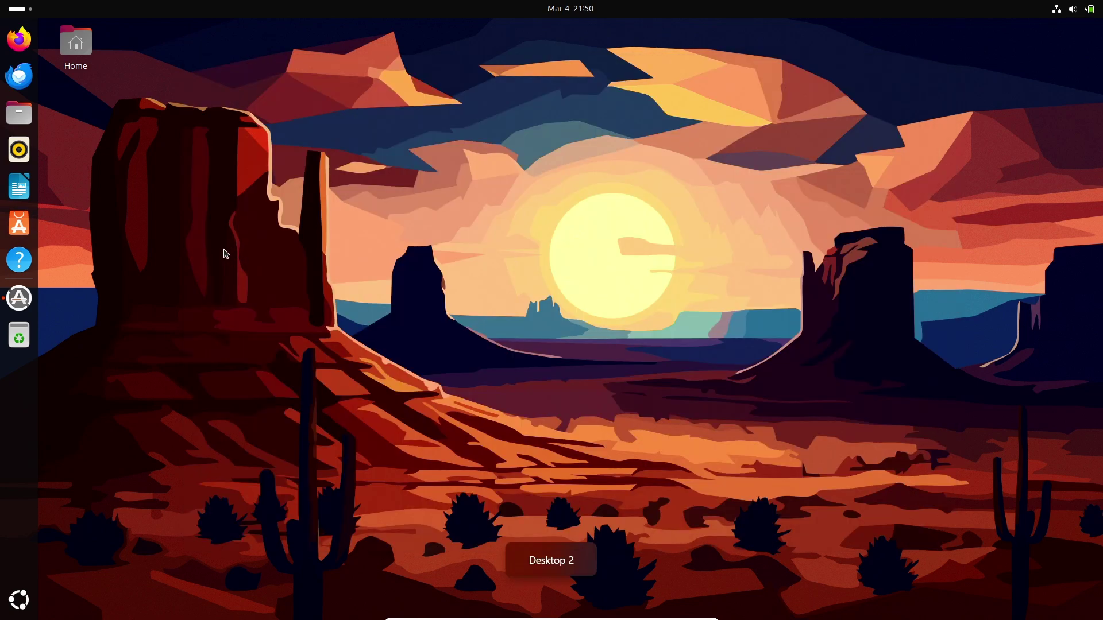
Search App Center for 'gnome-web', then 'web', then 'epiphany'.
{"action": "left_click", "coordinate": [19, 221]}
{"action": "left_click", "coordinate": [565, 68]}
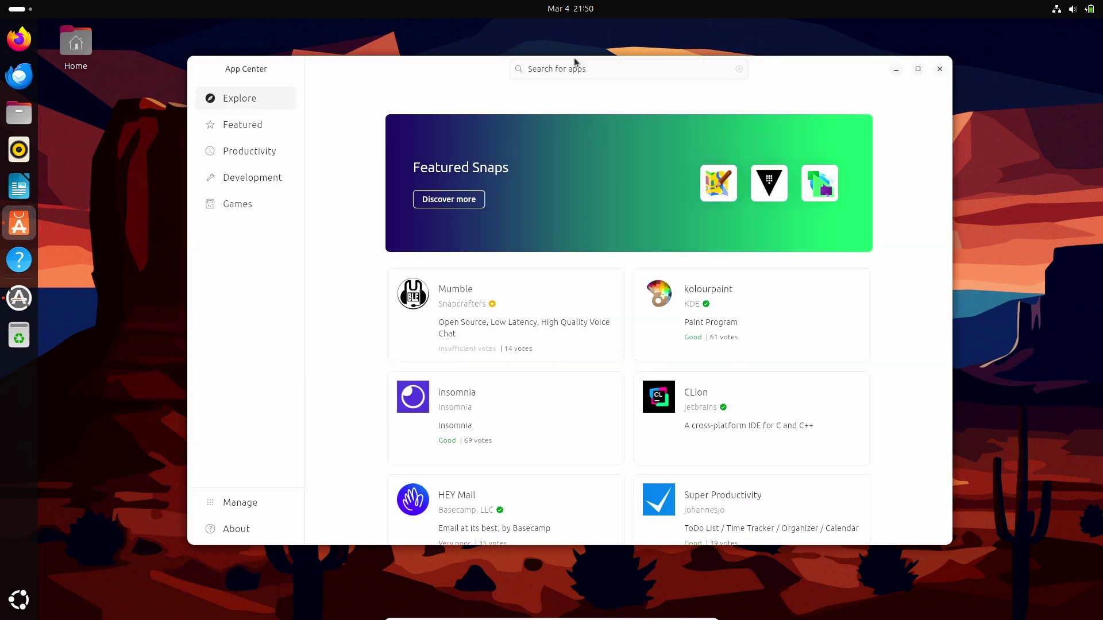
{"action": "type", "text": "gnome-web"}
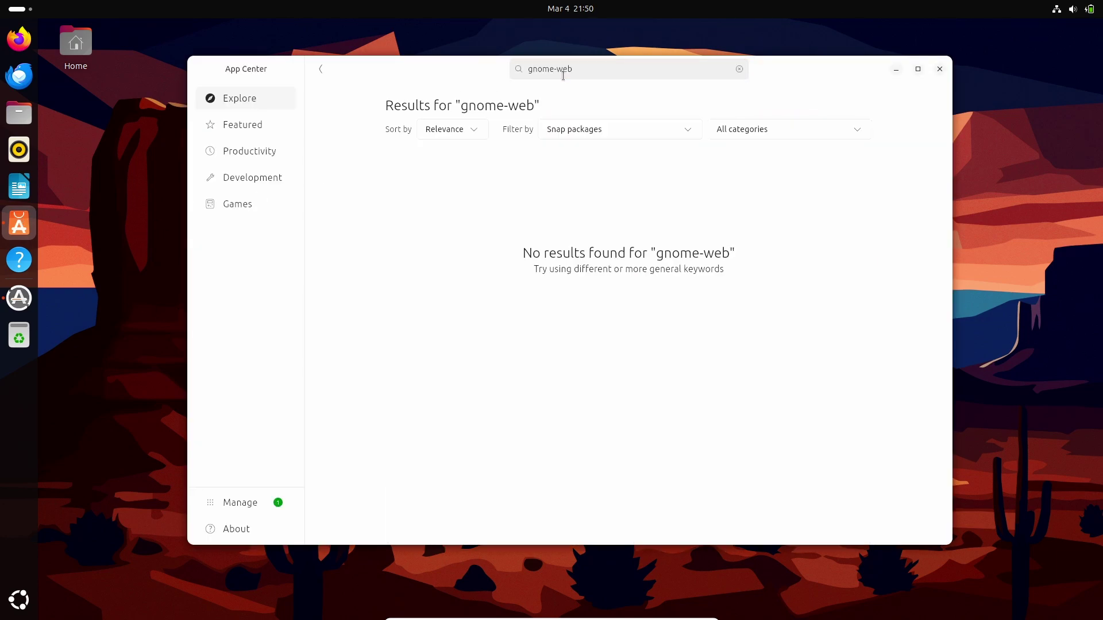
{"action": "left_click", "coordinate": [557, 74]}
{"action": "key", "text": "BackSpace"}
{"action": "key", "text": "BackSpace"}
{"action": "key", "text": "BackSpace"}
{"action": "key", "text": "BackSpace"}
{"action": "key", "text": "BackSpace"}
{"action": "key", "text": "BackSpace"}
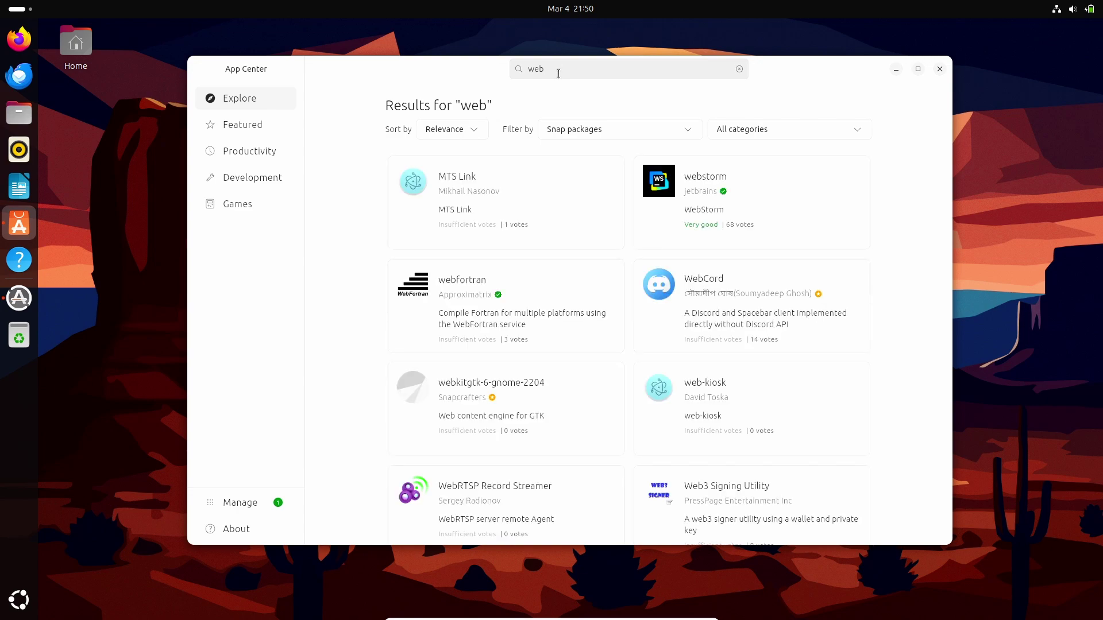
{"action": "double_click", "coordinate": [559, 73]}
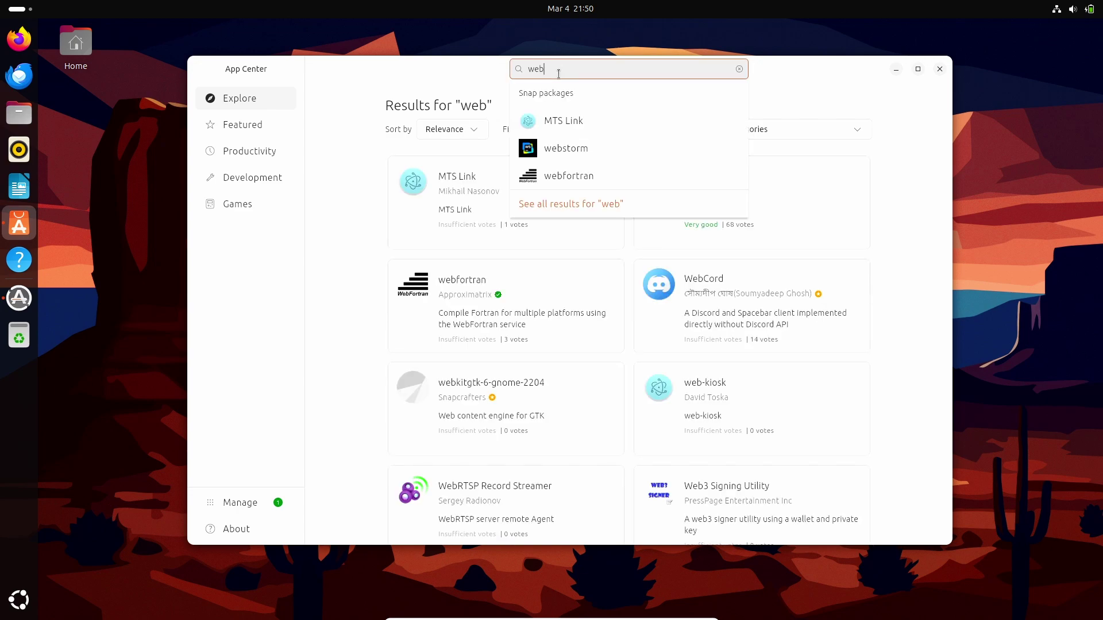
{"action": "type", "text": "epiphany"}
{"action": "key", "text": "Return"}
Review GNOME Web's details page and 157.27 MB download size, then close App Center.
{"action": "left_click", "coordinate": [485, 209]}
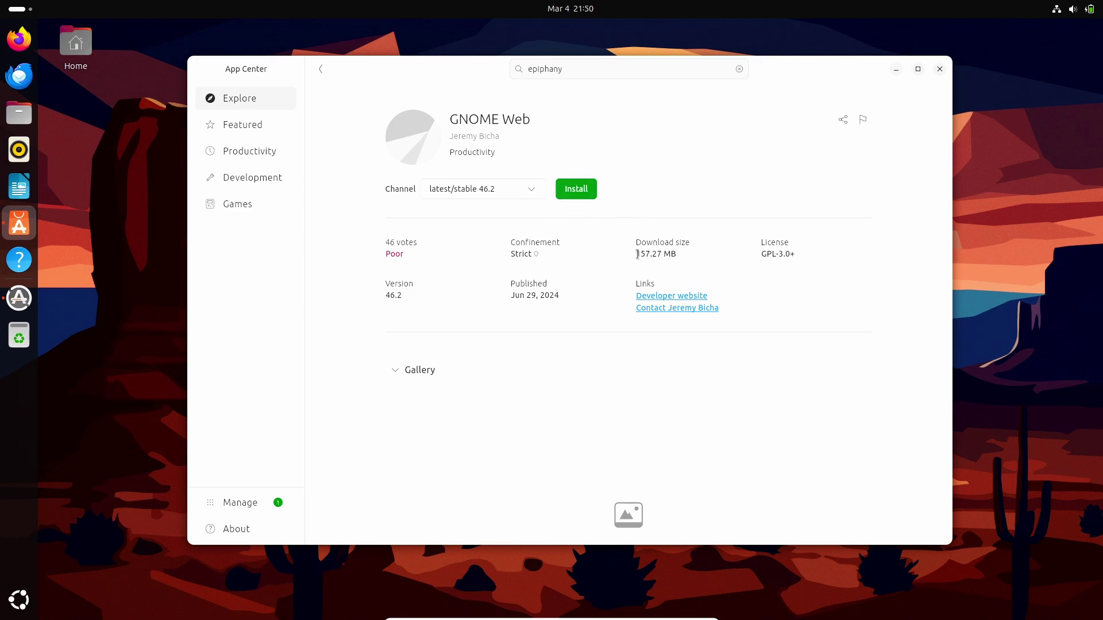
{"action": "left_click_drag", "start_coordinate": [637, 254], "coordinate": [676, 254]}
{"action": "scroll", "coordinate": [680, 258], "scroll_direction": "down", "scroll_amount": 5}
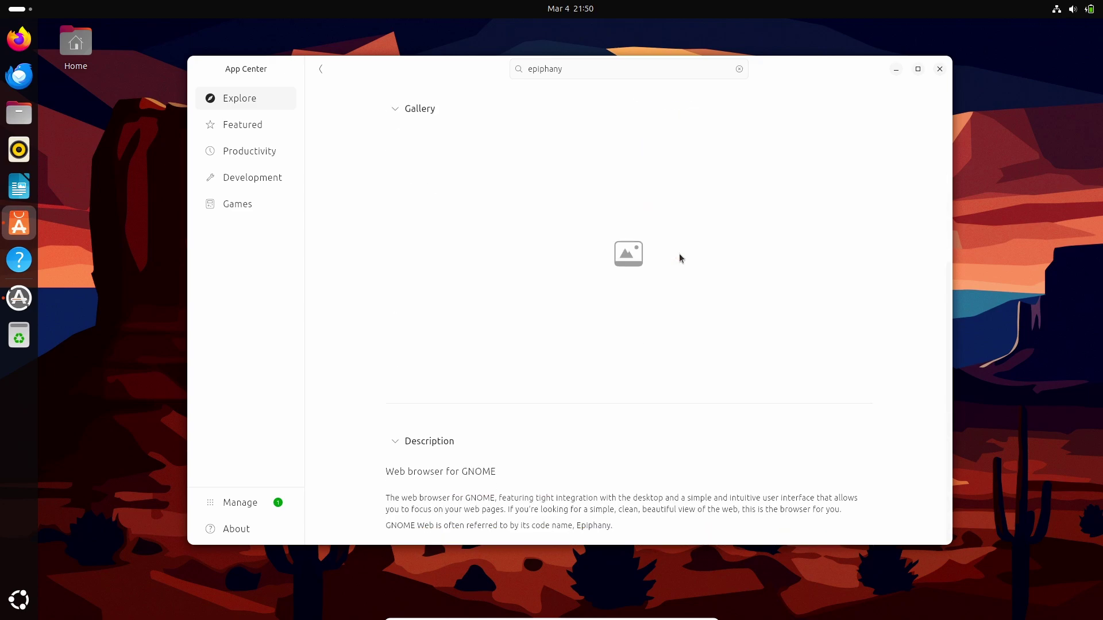
{"action": "scroll", "coordinate": [347, 187], "scroll_direction": "up", "scroll_amount": 5}
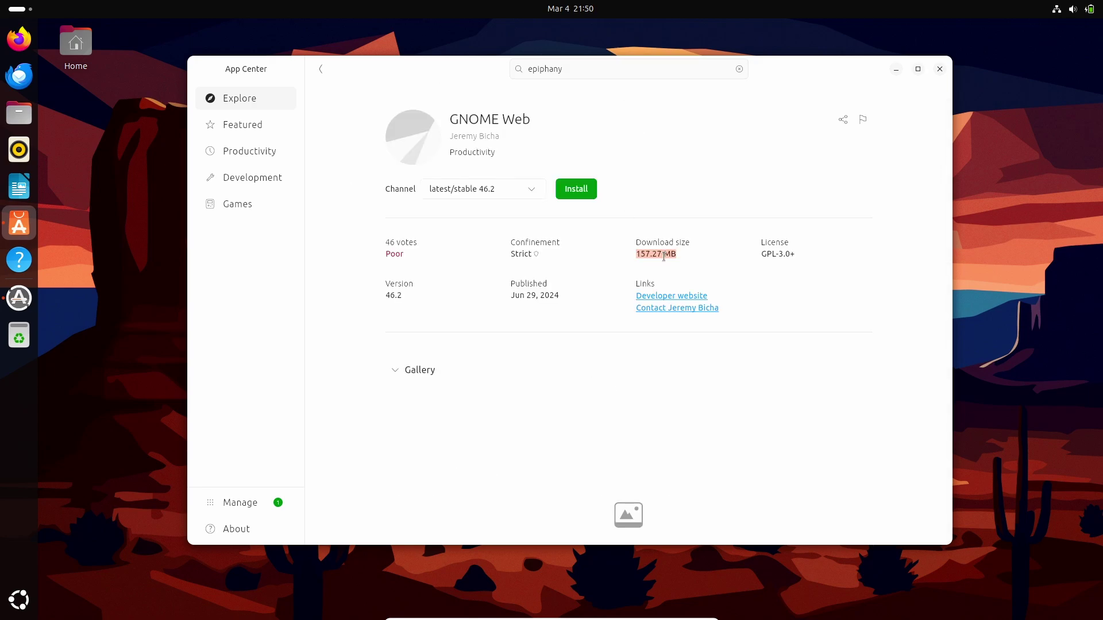
{"action": "left_click", "coordinate": [664, 256]}
{"action": "scroll", "coordinate": [504, 287], "scroll_direction": "down", "scroll_amount": 5}
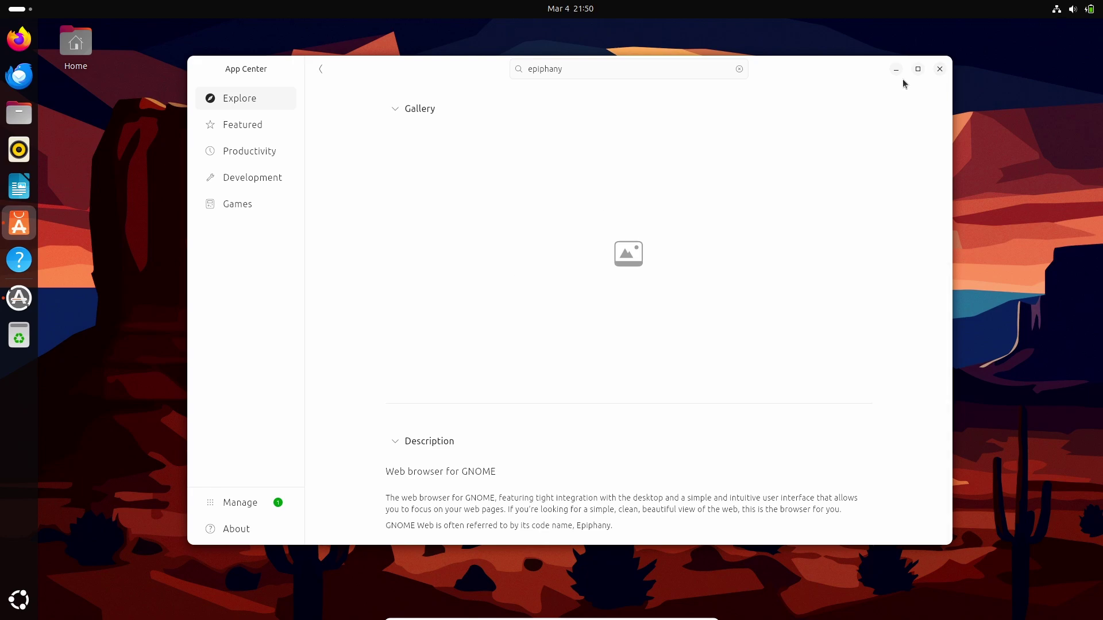
{"action": "left_click", "coordinate": [940, 69]}
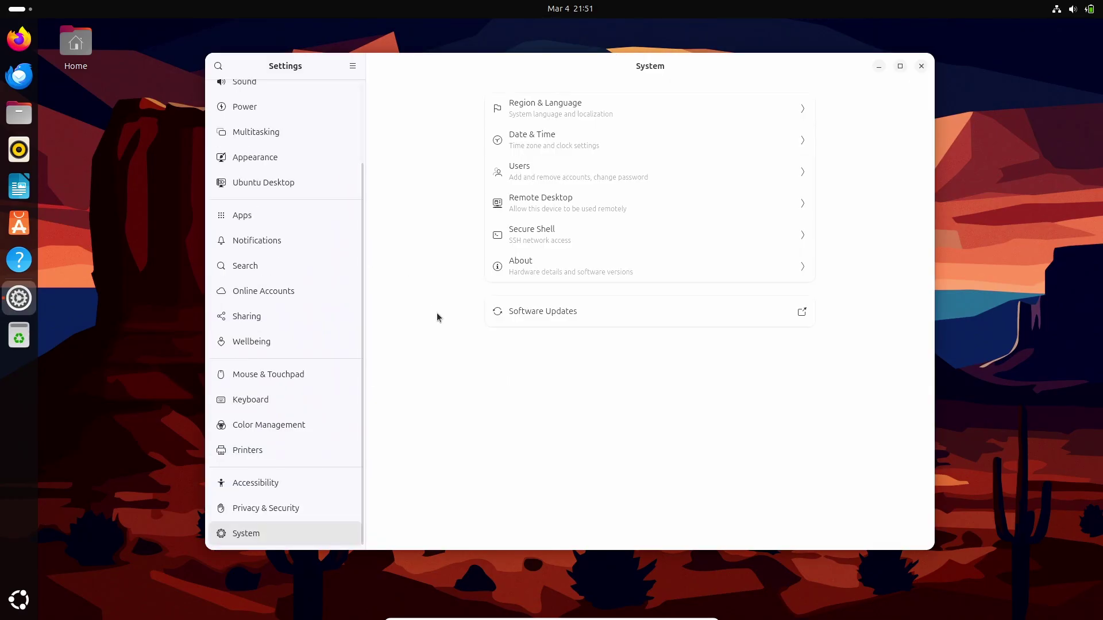
View About and System Details showing GNOME 48 and kernel 6.12.0-16-generic, then close Settings.
{"action": "left_click", "coordinate": [550, 263]}
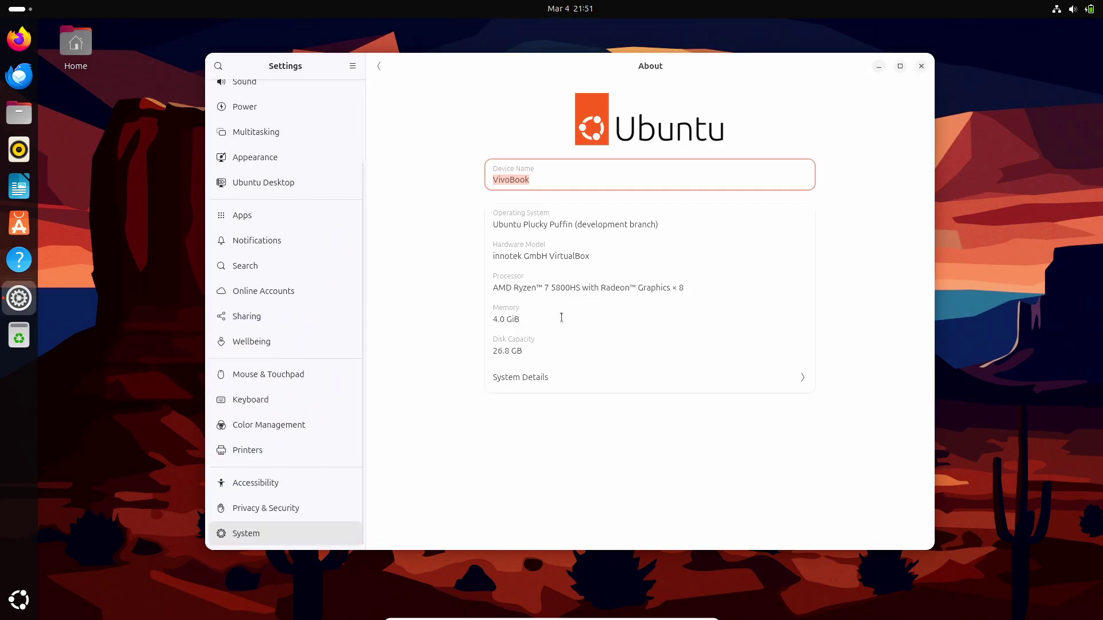
{"action": "left_click", "coordinate": [522, 378]}
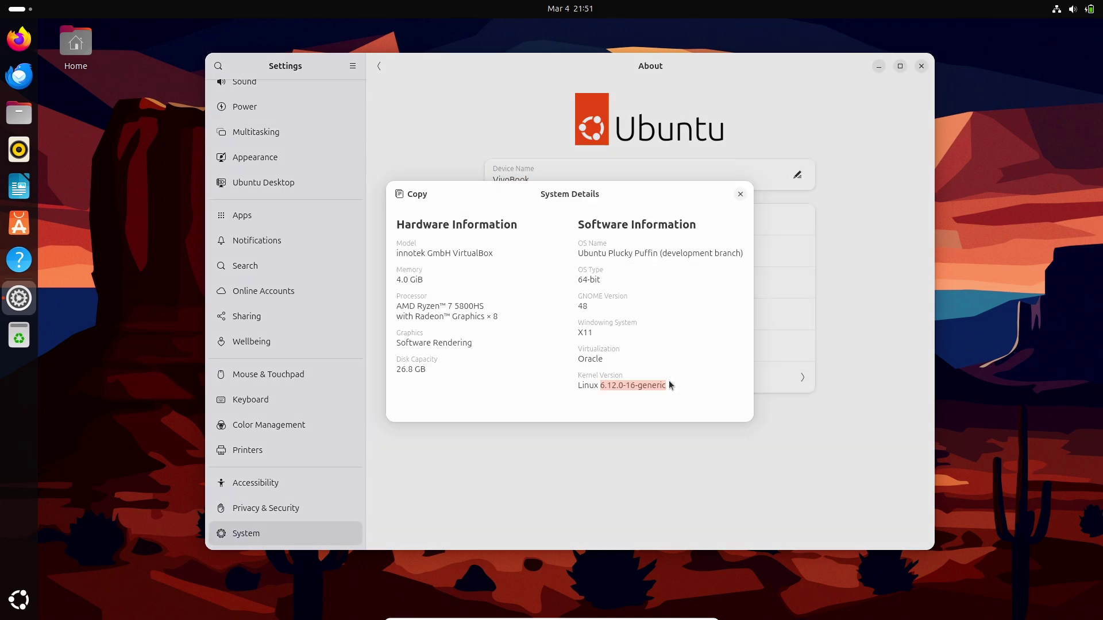
{"action": "left_click", "coordinate": [652, 386]}
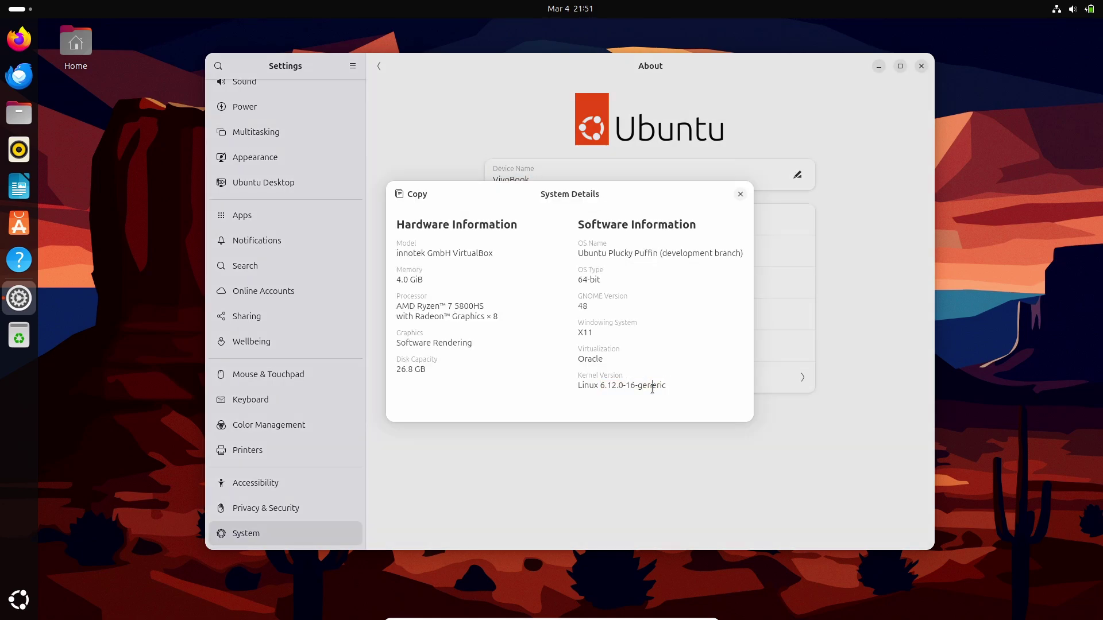
{"action": "left_click", "coordinate": [740, 195]}
{"action": "scroll", "coordinate": [278, 423], "scroll_direction": "up", "scroll_amount": 3}
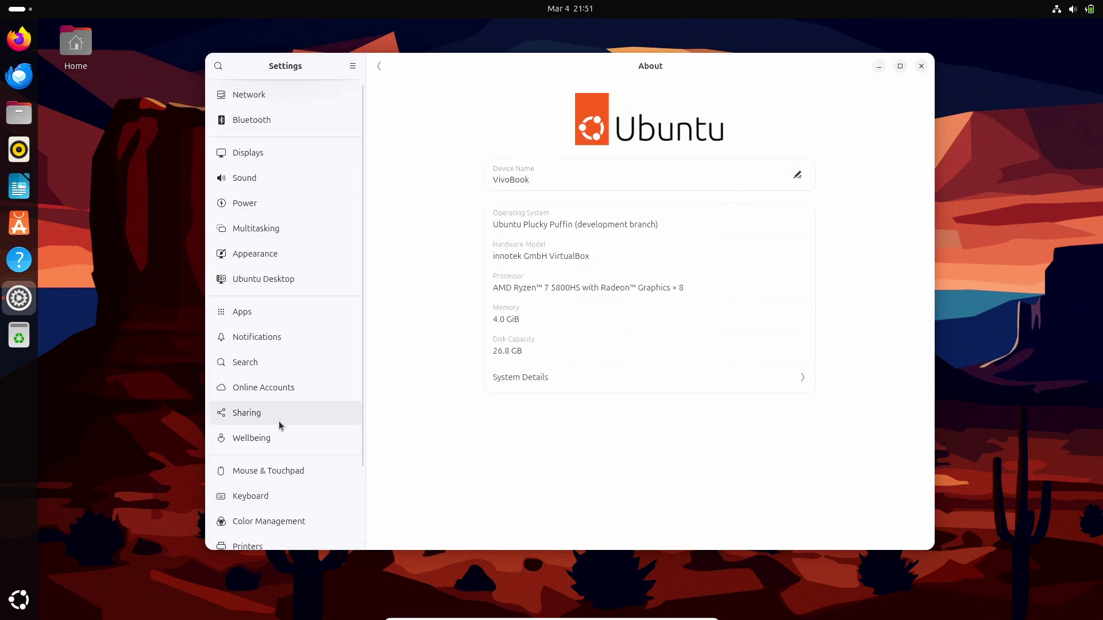
{"action": "left_click", "coordinate": [922, 67]}
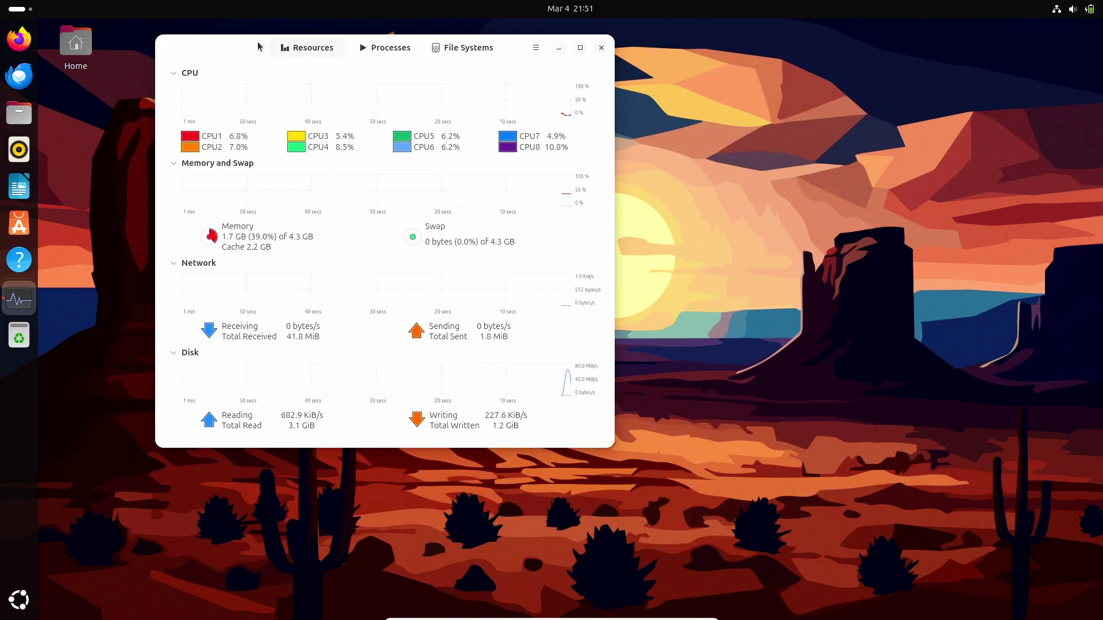
Centre System Monitor, briefly launch and close Firefox and App Center, then quit with Ctrl+Q.
{"action": "left_click_drag", "start_coordinate": [238, 48], "coordinate": [440, 89]}
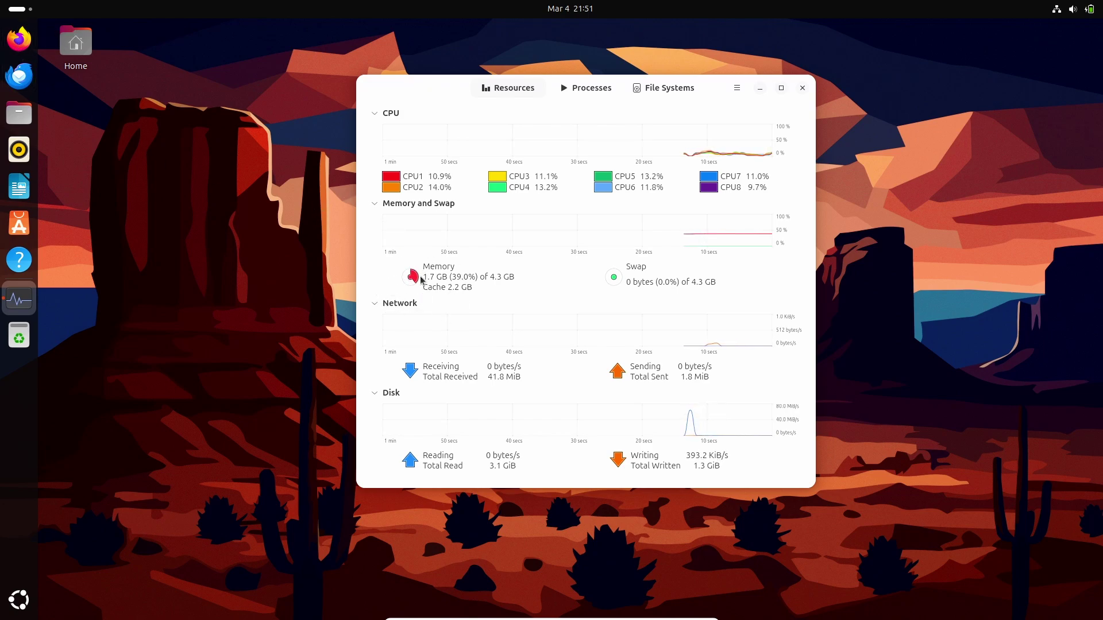
{"action": "left_click", "coordinate": [19, 39]}
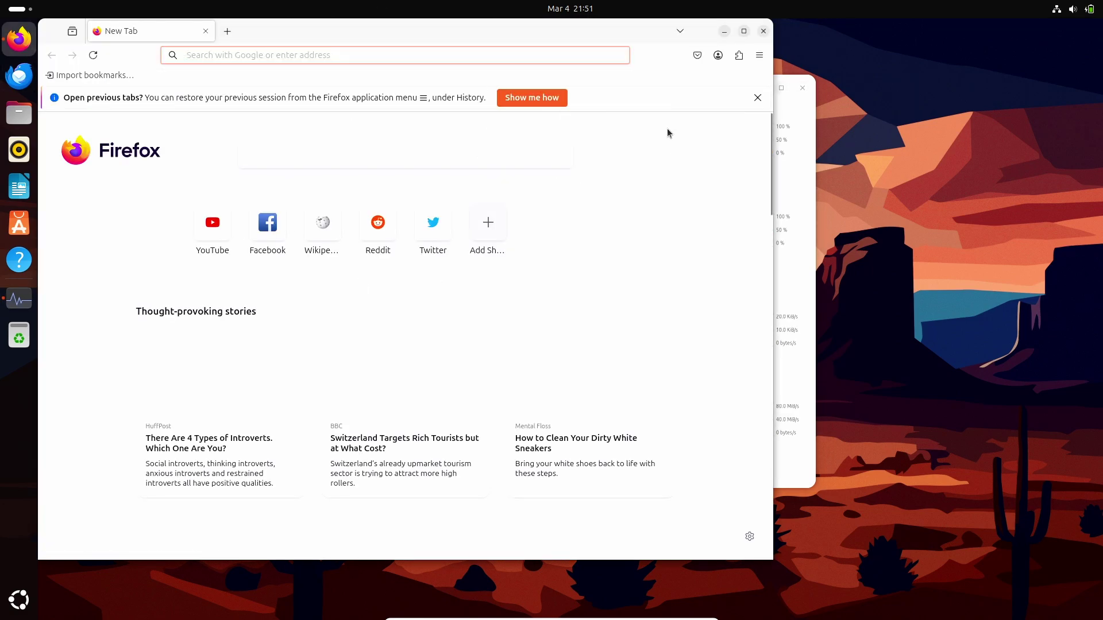
{"action": "left_click", "coordinate": [763, 31]}
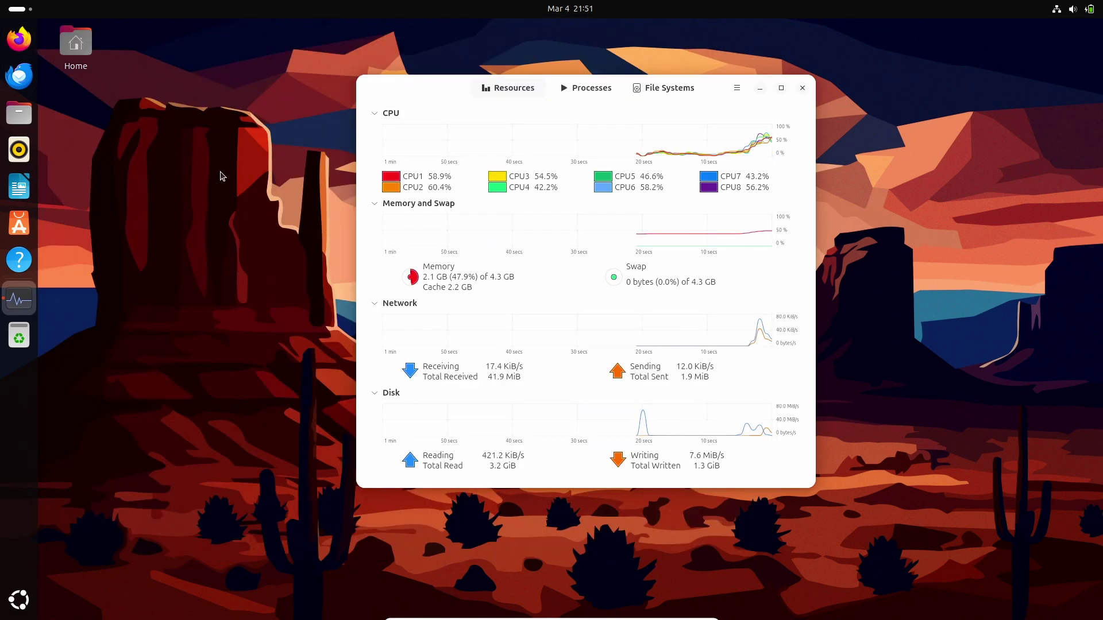
{"action": "left_click", "coordinate": [21, 228]}
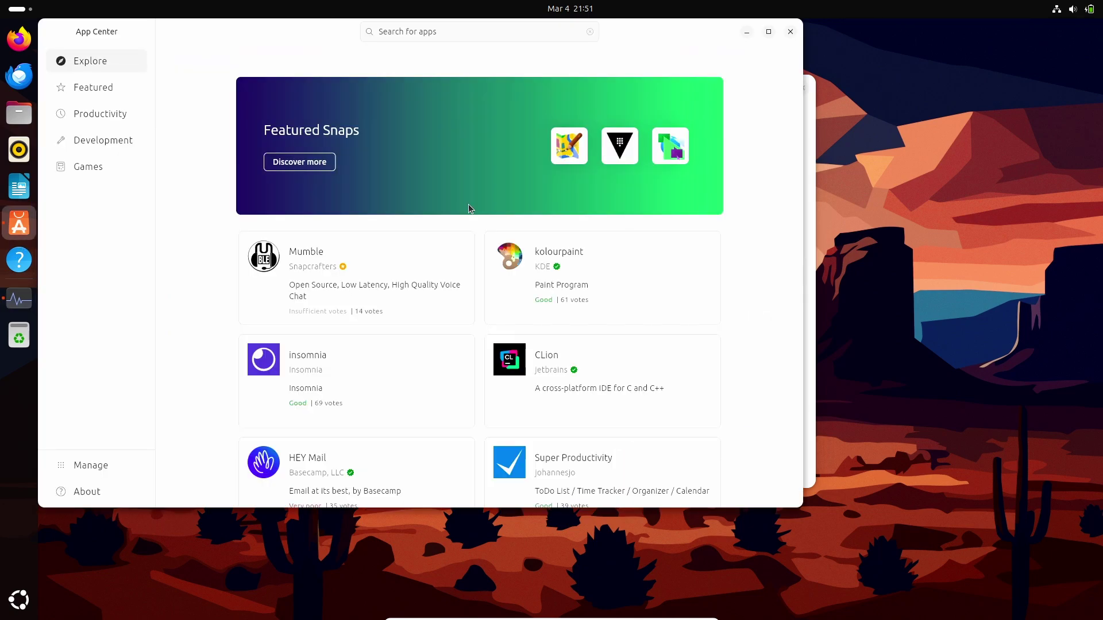
{"action": "scroll", "coordinate": [468, 208], "scroll_direction": "down", "scroll_amount": 3}
{"action": "left_click", "coordinate": [790, 33]}
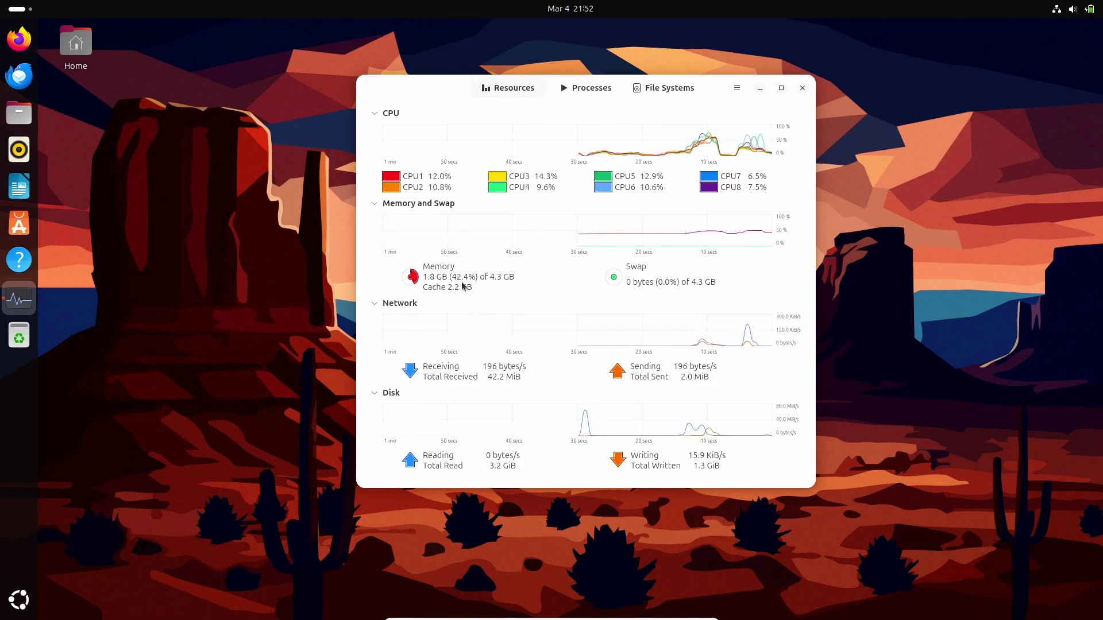
{"action": "key", "text": "ctrl+q"}
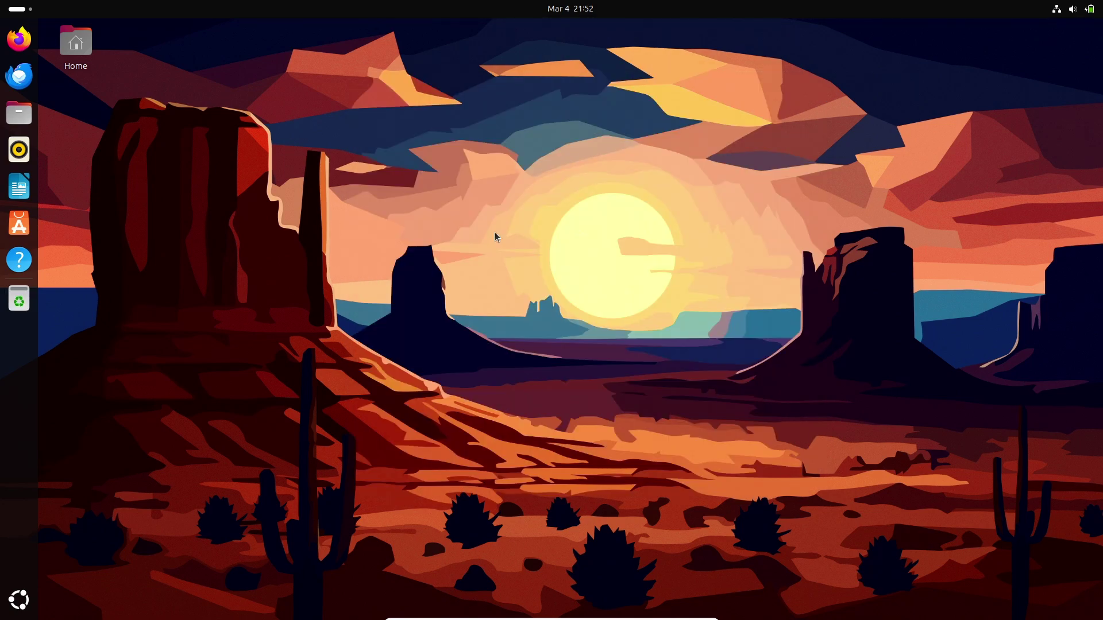
Open and dismiss the calendar panel, then open the top-right quick settings menu.
{"action": "left_click", "coordinate": [566, 10]}
{"action": "left_click", "coordinate": [567, 9]}
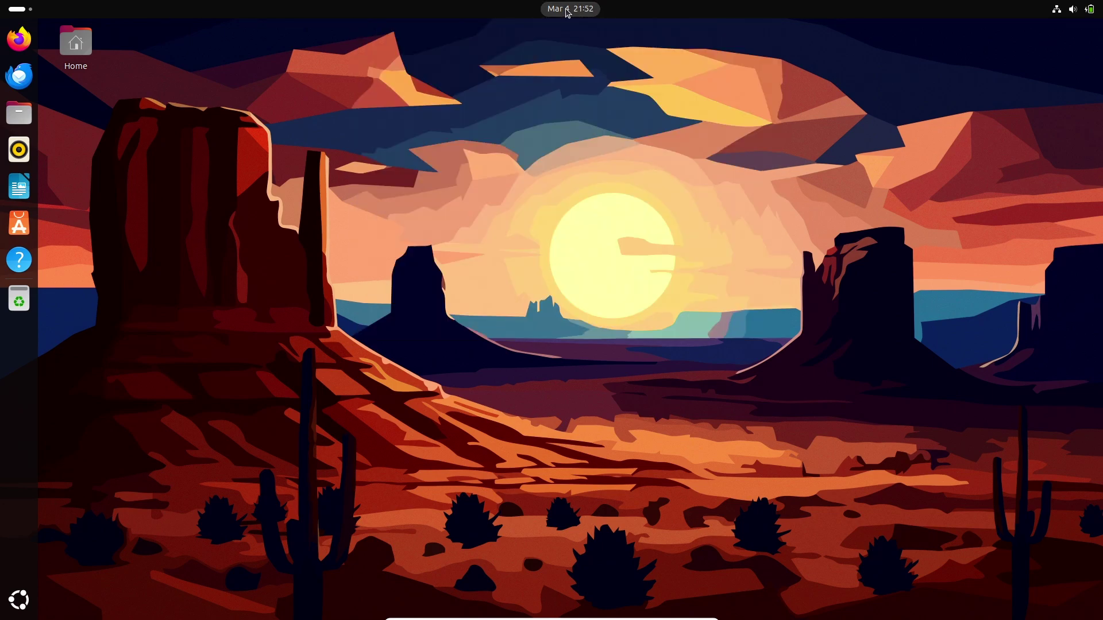
{"action": "left_click", "coordinate": [1100, 8]}
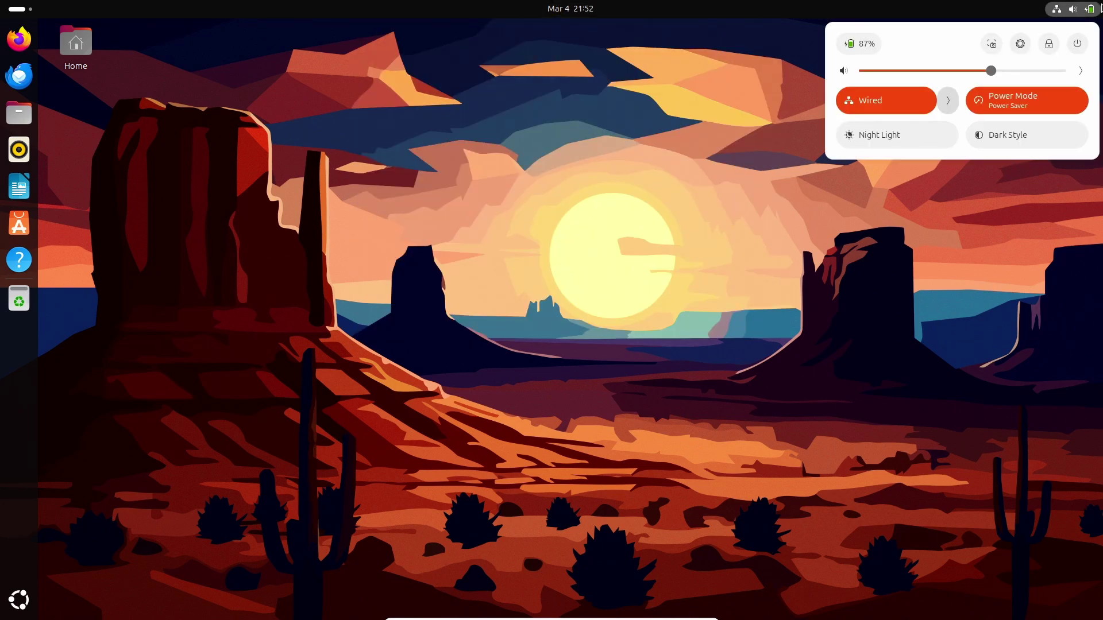